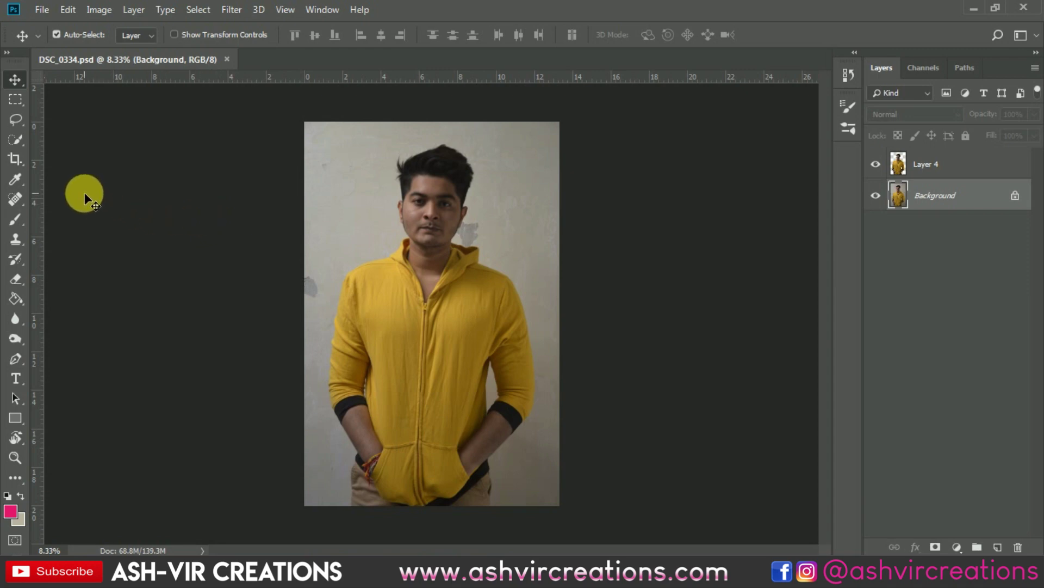
# - Quick-select the man on the Background layer and subtract the wall area beside his arm from the selection
pyautogui.click(18, 140)
pyautogui.click(60, 139)
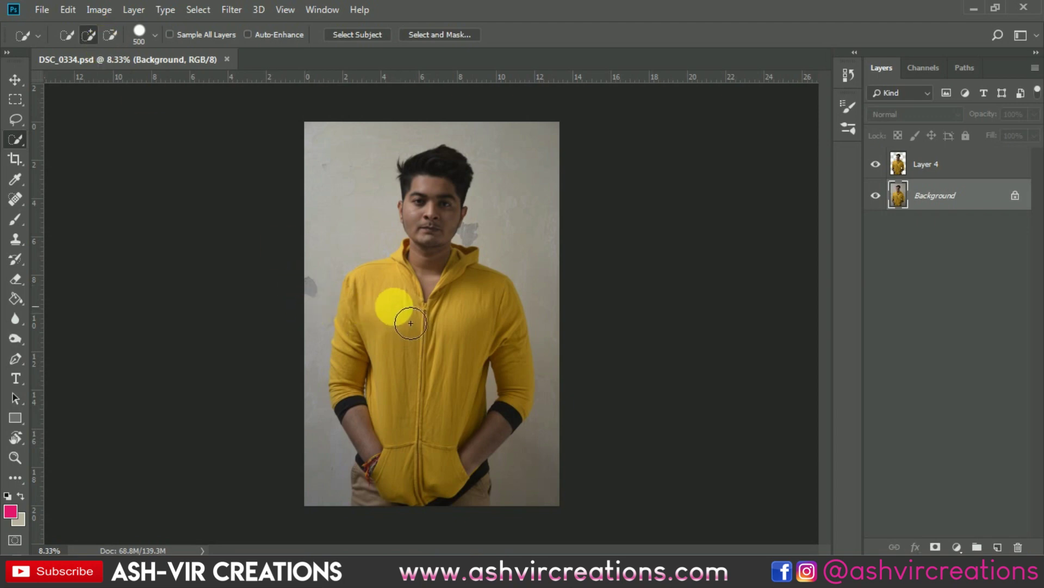
pyautogui.moveTo(417, 333)
pyautogui.mouseDown()
pyautogui.moveTo(383, 417)
pyautogui.moveTo(397, 459)
pyautogui.moveTo(430, 498)
pyautogui.moveTo(481, 476)
pyautogui.moveTo(491, 484)
pyautogui.moveTo(494, 335)
pyautogui.moveTo(438, 260)
pyautogui.moveTo(419, 210)
pyautogui.moveTo(435, 207)
pyautogui.mouseUp()
pyautogui.click(110, 34)
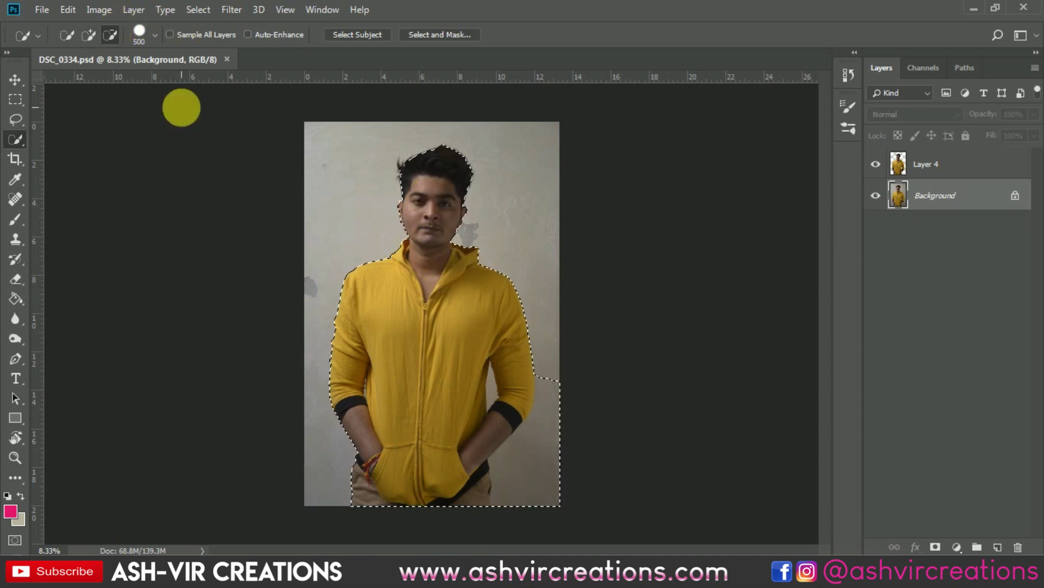
pyautogui.moveTo(578, 462)
pyautogui.mouseDown()
pyautogui.moveTo(552, 498)
pyautogui.moveTo(588, 425)
pyautogui.moveTo(587, 407)
pyautogui.moveTo(555, 391)
pyautogui.mouseUp()
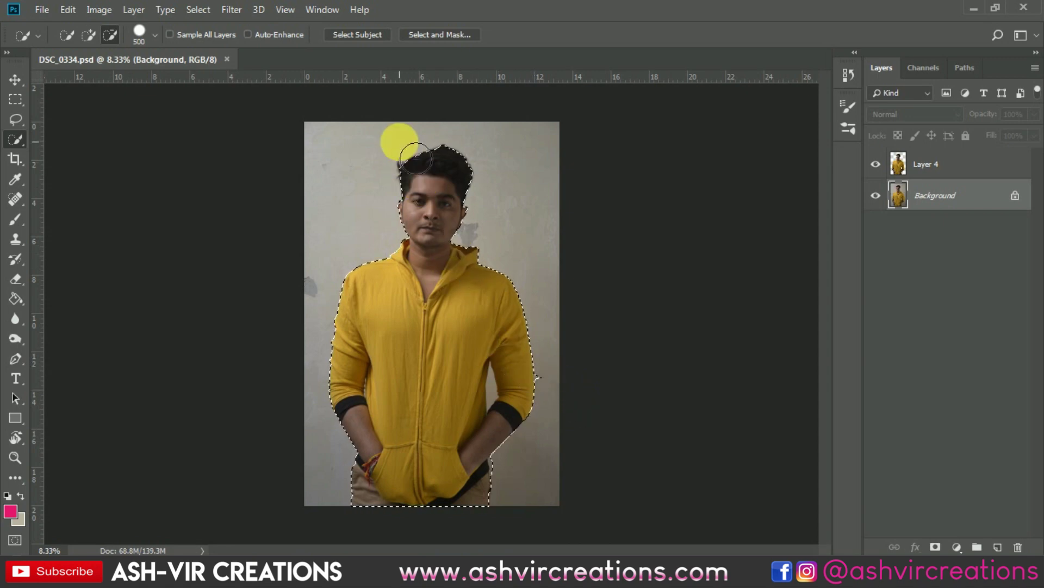
# - In Select and Mask, refine the selection along the hair's edges with a size 100 Refine Edge Brush and accept it
pyautogui.scroll(2, 399, 142)
pyautogui.scroll(3, 400, 143)
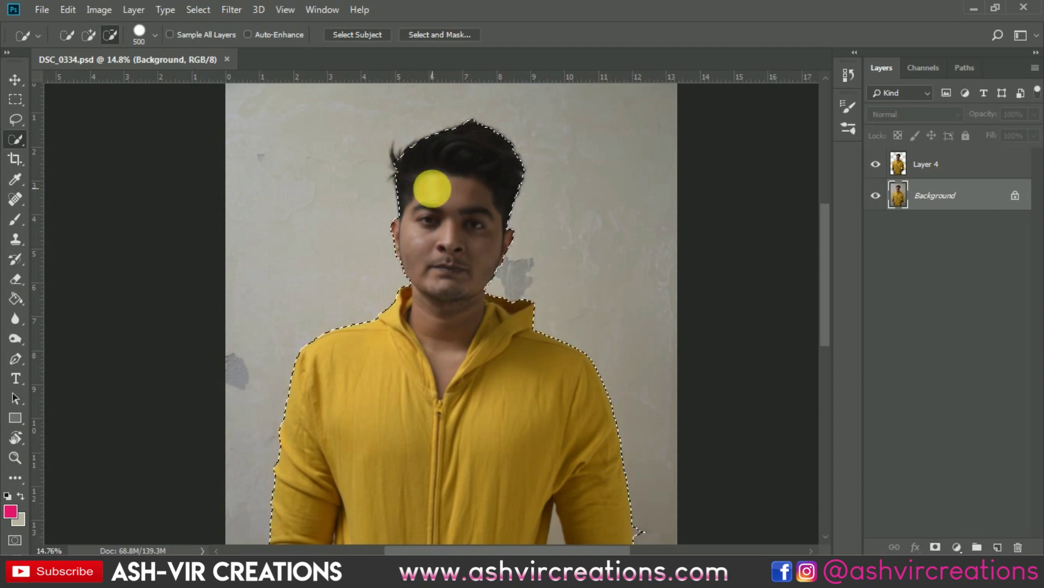
pyautogui.rightClick(433, 189)
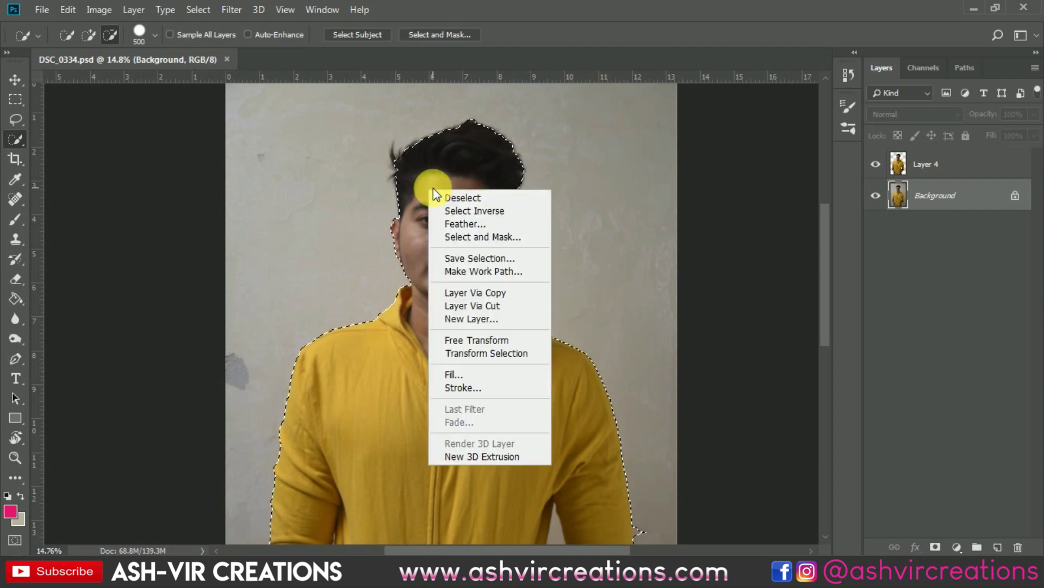
pyautogui.click(504, 239)
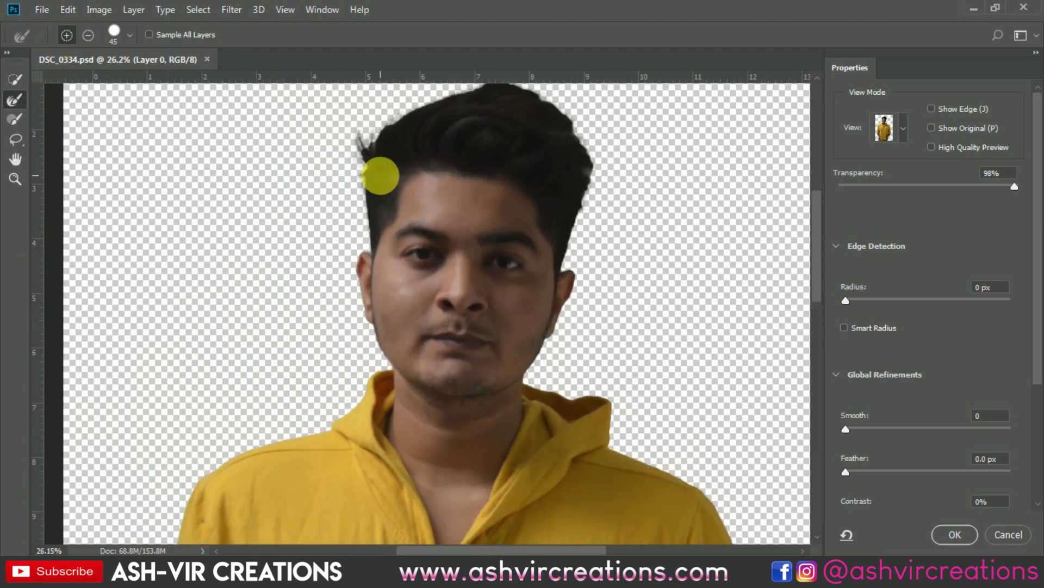
pyautogui.scroll(1, 380, 175)
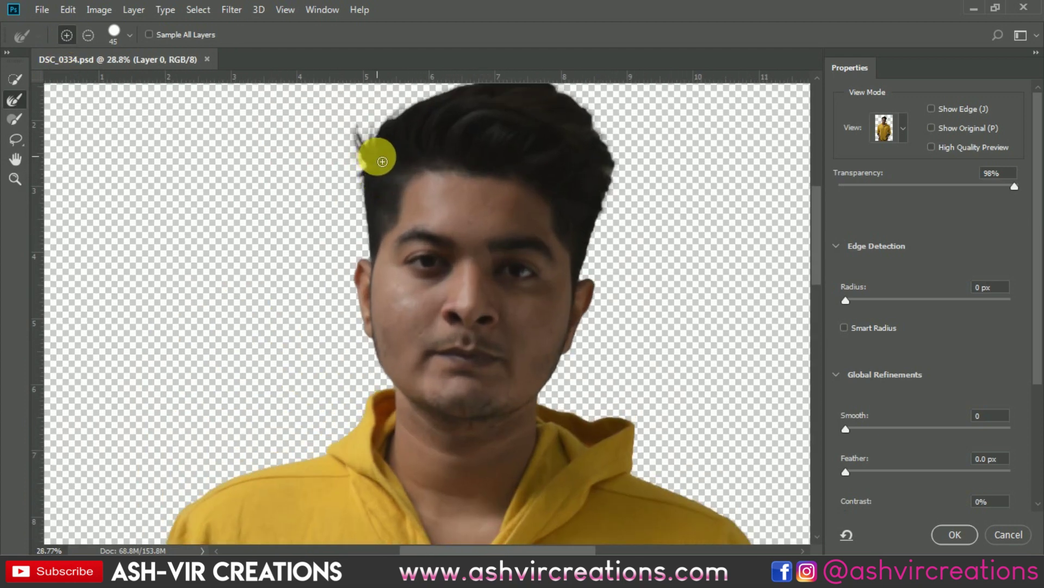
pyautogui.press(']')
pyautogui.press(']')
pyautogui.press(']')
pyautogui.press(']')
pyautogui.press(']')
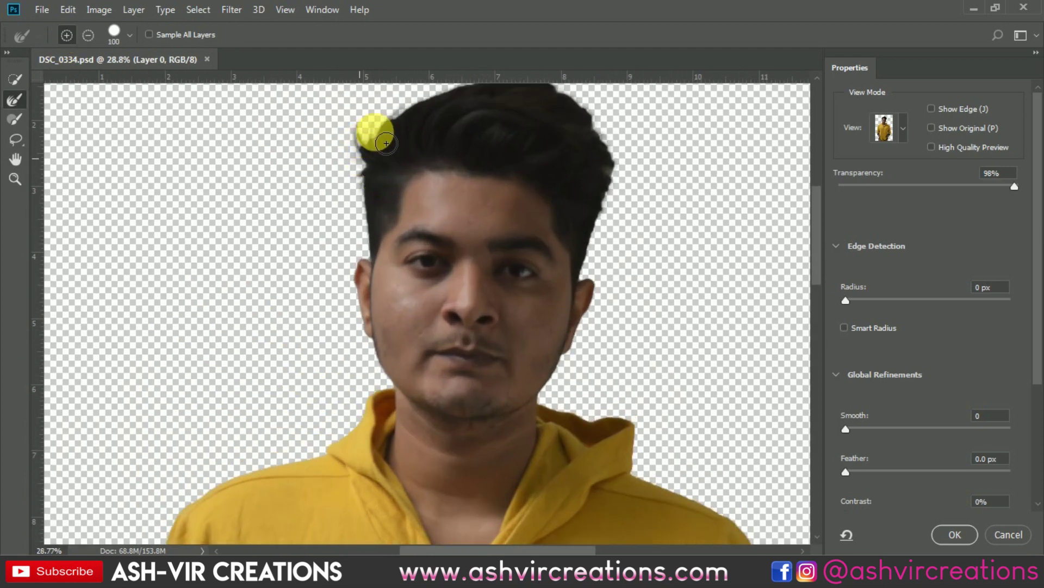
pyautogui.moveTo(420, 121)
pyautogui.mouseDown()
pyautogui.moveTo(530, 93)
pyautogui.moveTo(589, 114)
pyautogui.moveTo(623, 147)
pyautogui.moveTo(609, 247)
pyautogui.mouseUp()
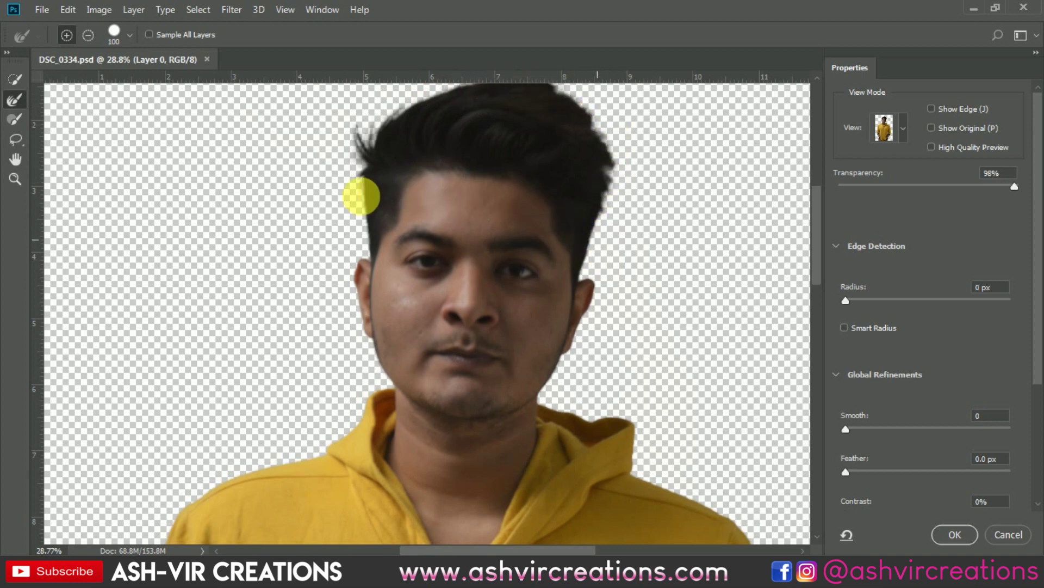
pyautogui.moveTo(375, 204)
pyautogui.mouseDown()
pyautogui.moveTo(379, 235)
pyautogui.moveTo(371, 142)
pyautogui.moveTo(409, 117)
pyautogui.moveTo(456, 129)
pyautogui.mouseUp()
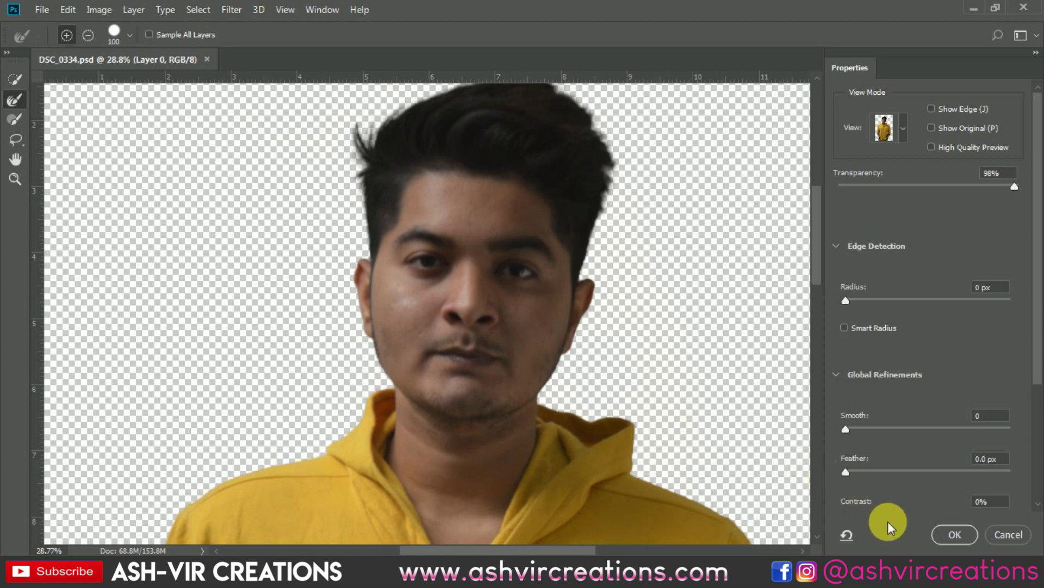
pyautogui.click(931, 535)
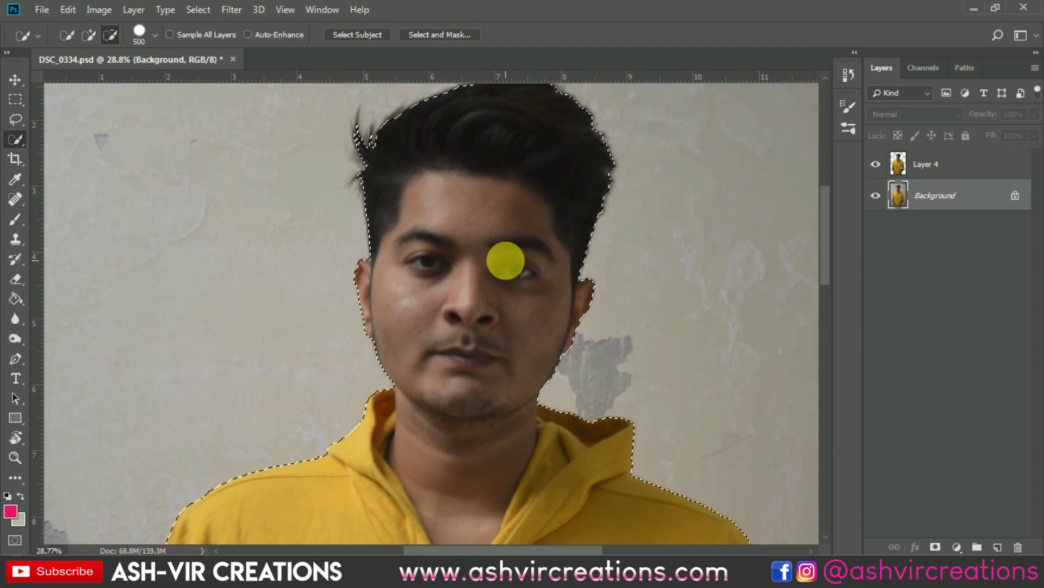
# - Copy the selected man to a new layer with Layer Via Copy and hide the Background layer
pyautogui.rightClick(506, 265)
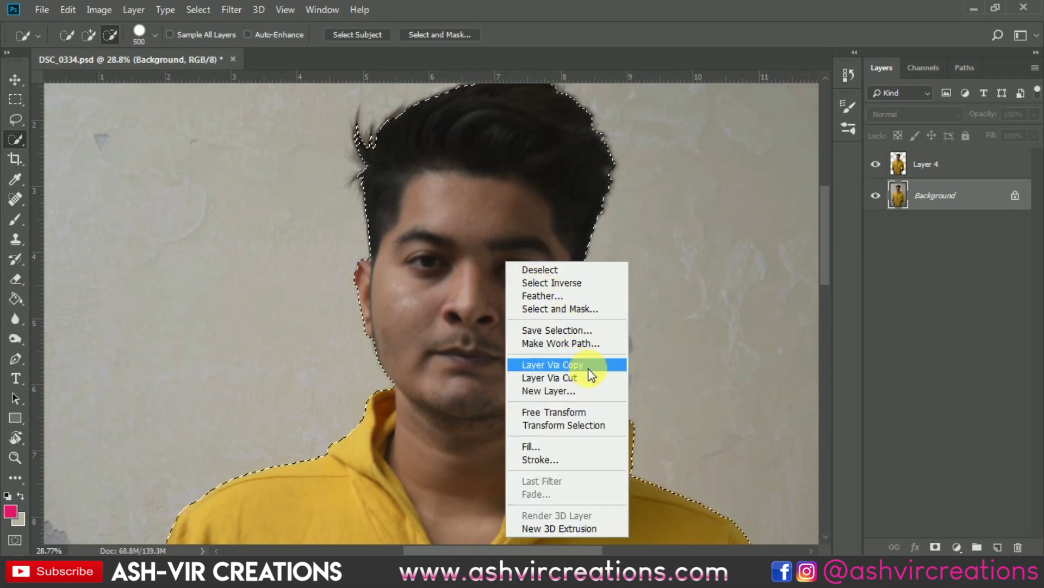
pyautogui.click(550, 364)
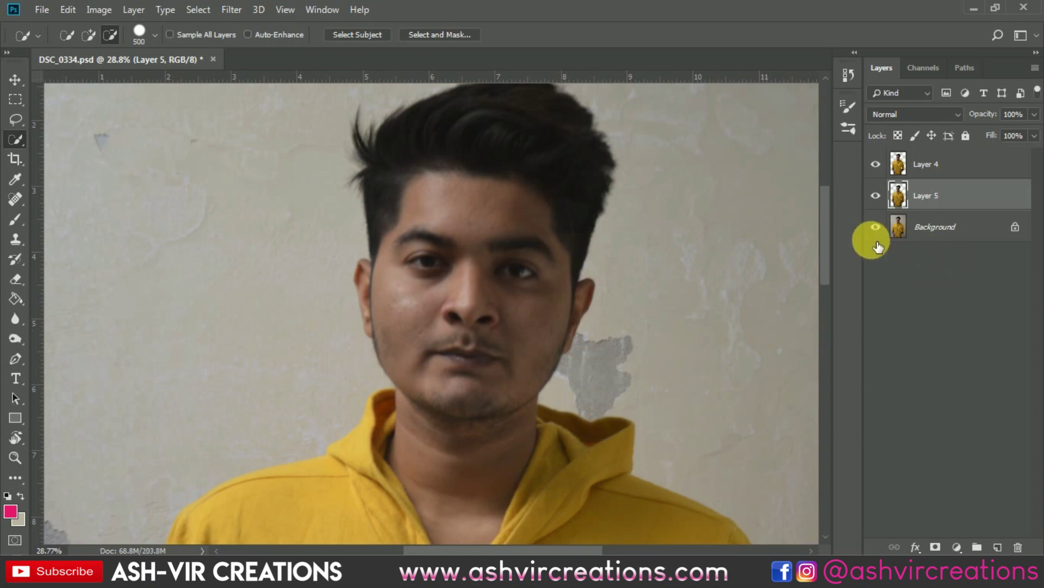
pyautogui.click(876, 228)
# - Delete the newly copied cutout layer, keeping the existing Layer 4 cutout
pyautogui.press('Delete')
pyautogui.press('v')
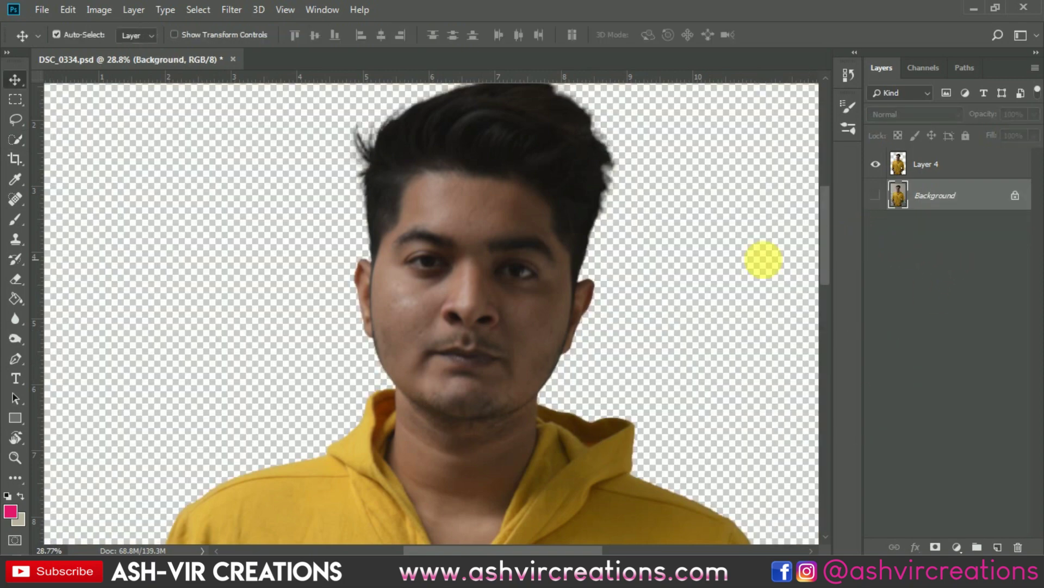
pyautogui.hotkey('ctrl', '0')
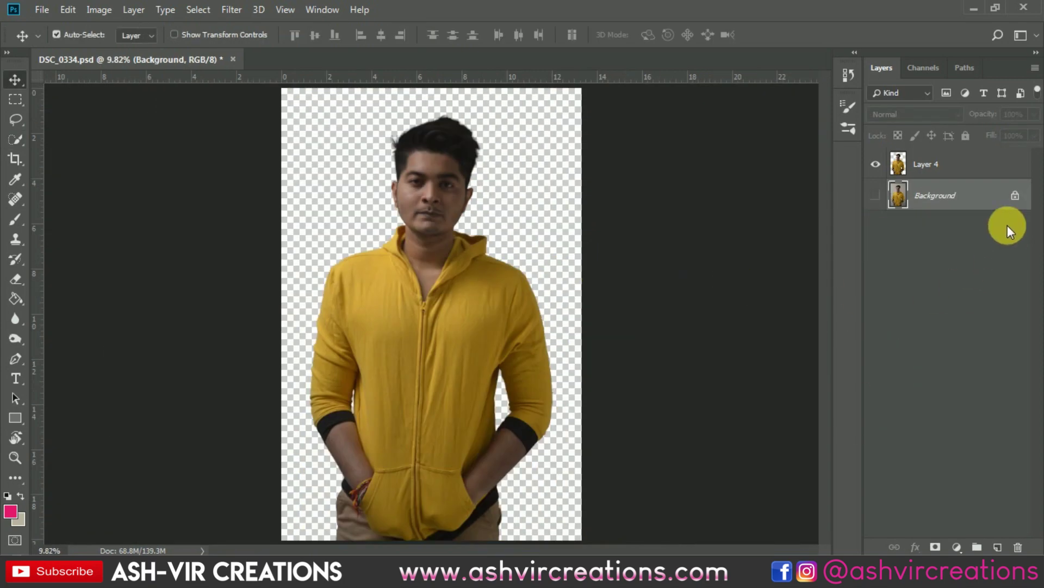
# - Convert the locked Background into a regular layer and hide it
pyautogui.doubleClick(997, 201)
pyautogui.click(646, 161)
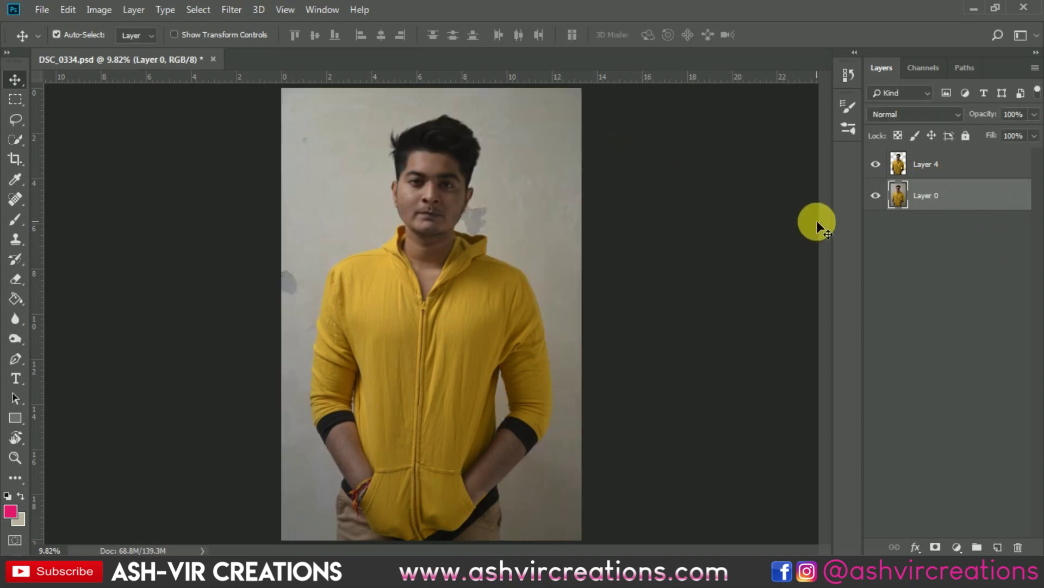
pyautogui.click(875, 196)
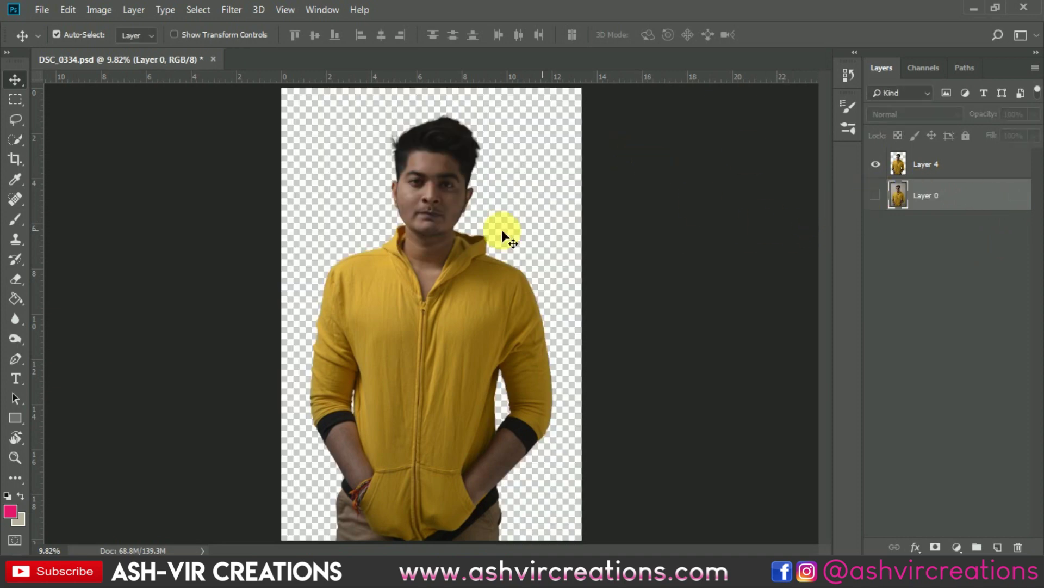
# - Open the REH image from the moody folder and copy all of it into DSC_0334.psd behind the man
pyautogui.click(44, 10)
pyautogui.click(117, 86)
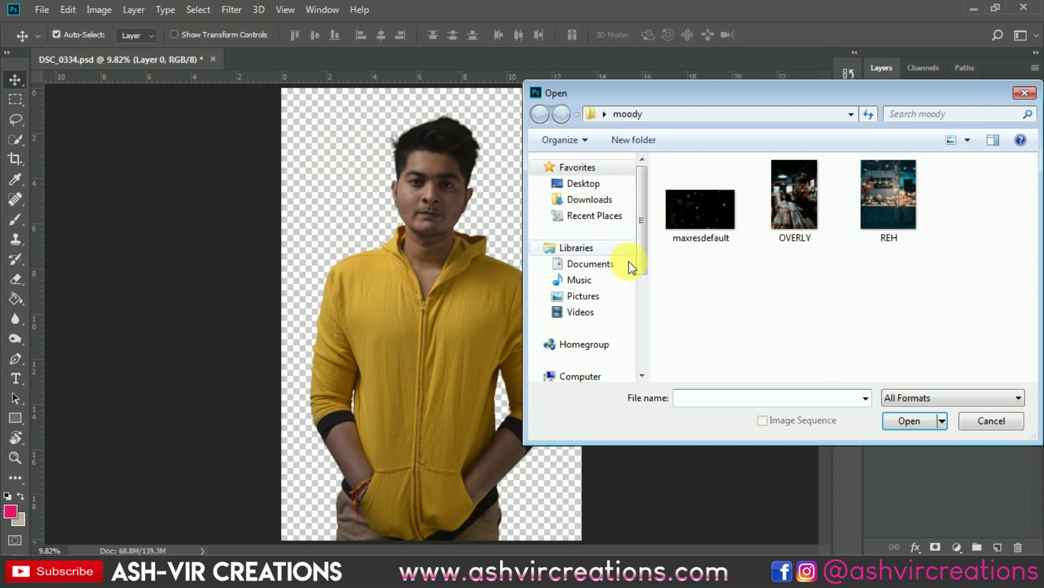
pyautogui.doubleClick(873, 211)
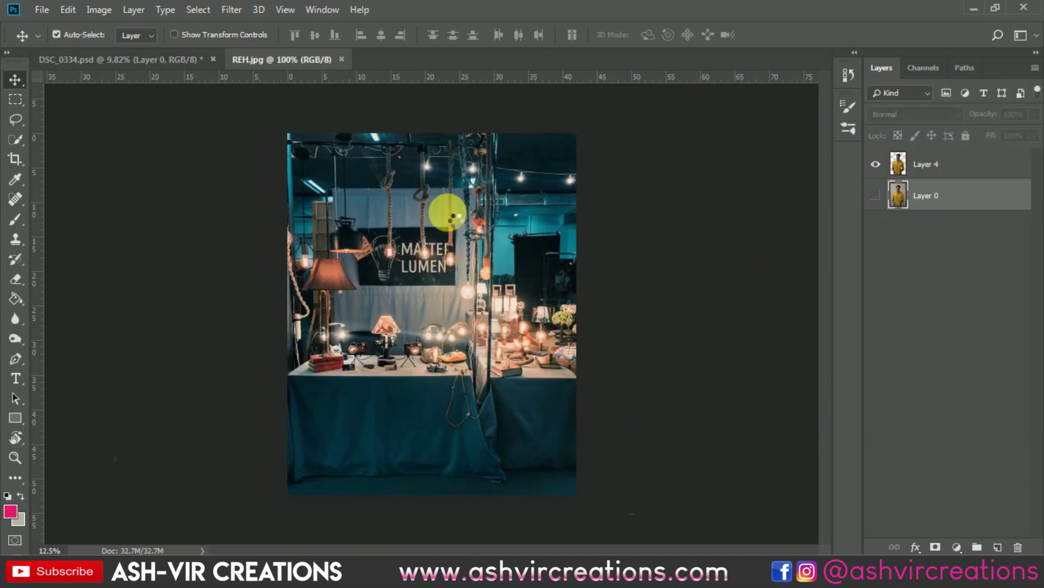
pyautogui.hotkey('ctrl', 'a')
pyautogui.hotkey('ctrl', 'c')
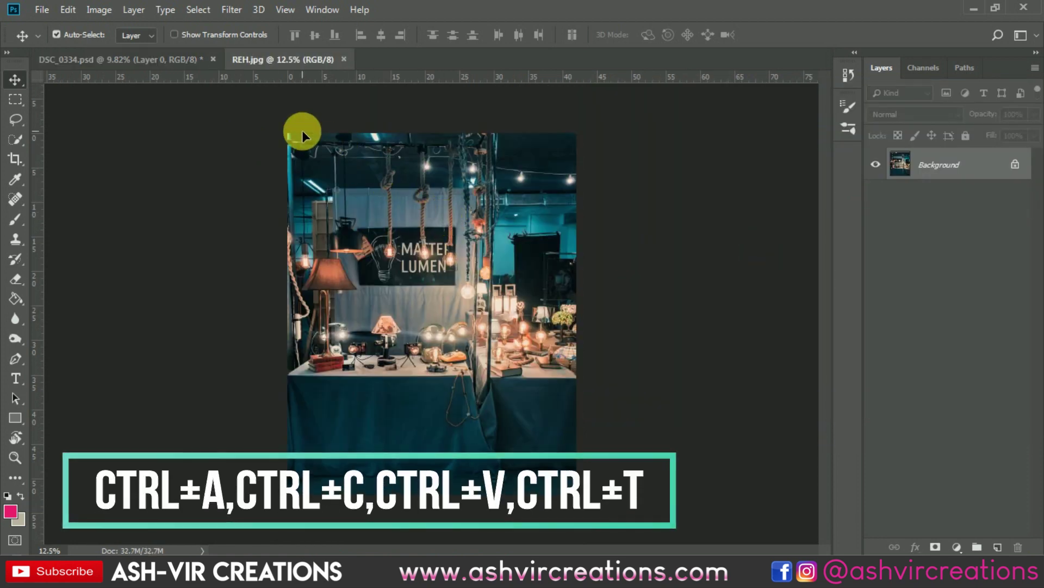
pyautogui.click(198, 57)
pyautogui.hotkey('ctrl', 'v')
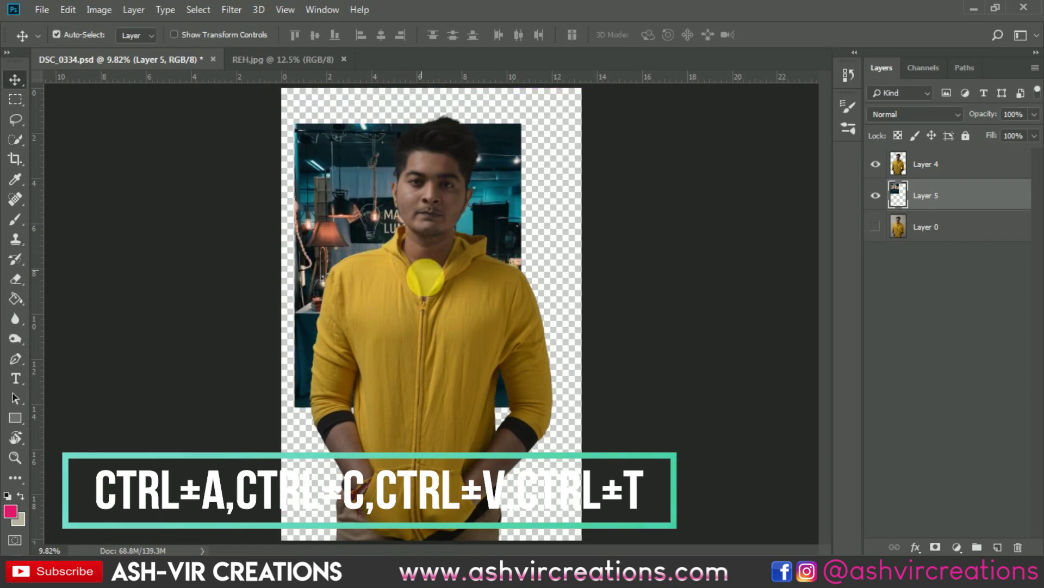
# - Free-transform the pasted backdrop, aligning it with the canvas's lower-left corner and enlarging it proportionally to 162.39% to cover the canvas
pyautogui.click(67, 10)
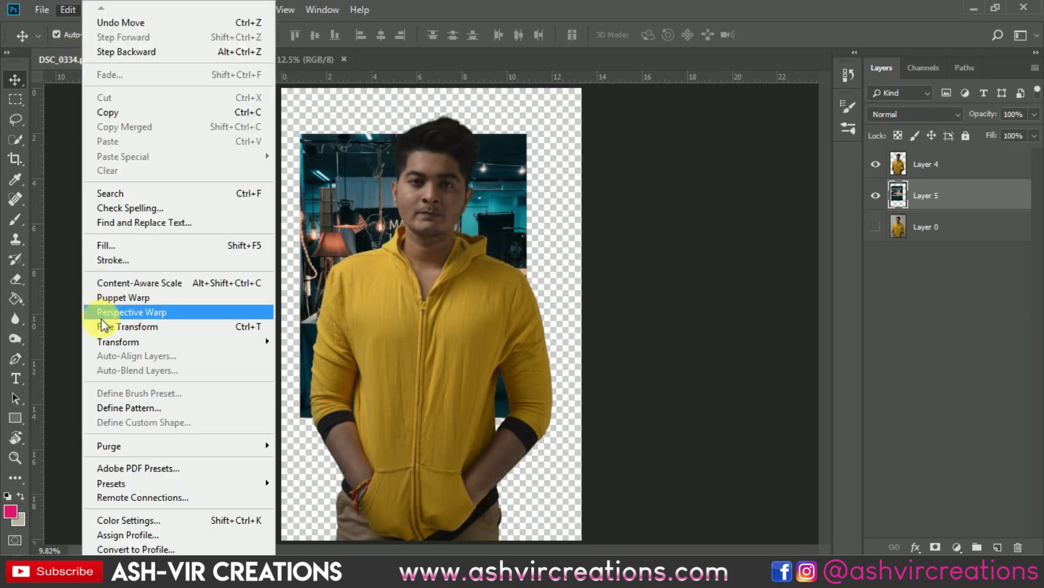
pyautogui.click(103, 325)
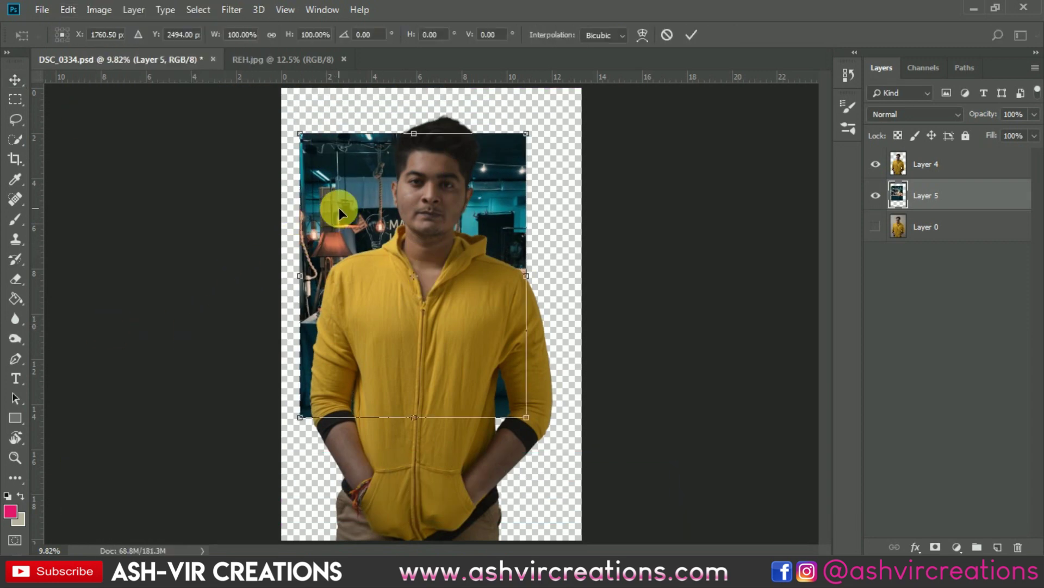
pyautogui.moveTo(340, 209); pyautogui.dragTo(321, 331)
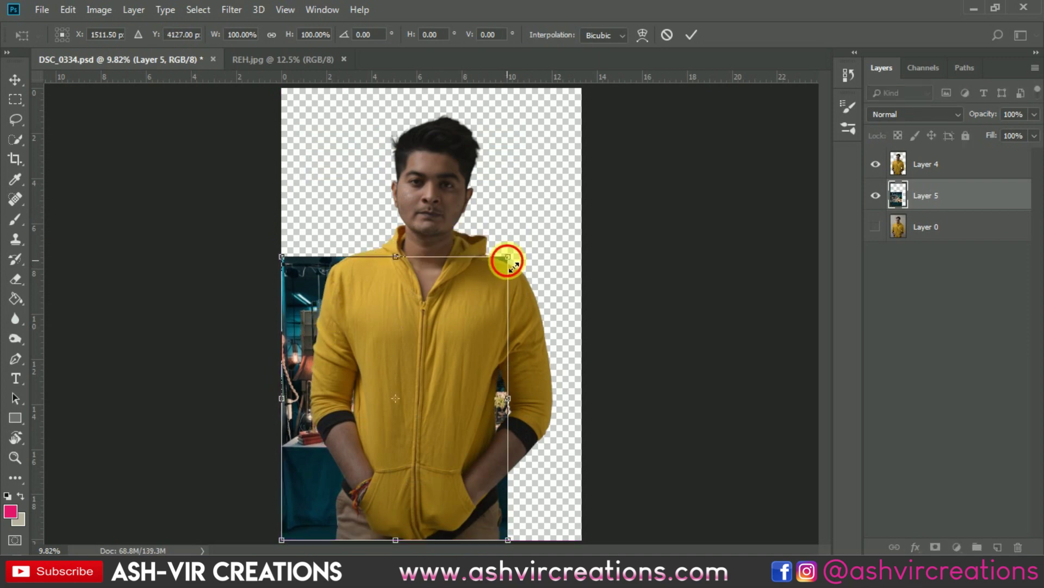
pyautogui.moveTo(508, 256); pyautogui.dragTo(650, 80)
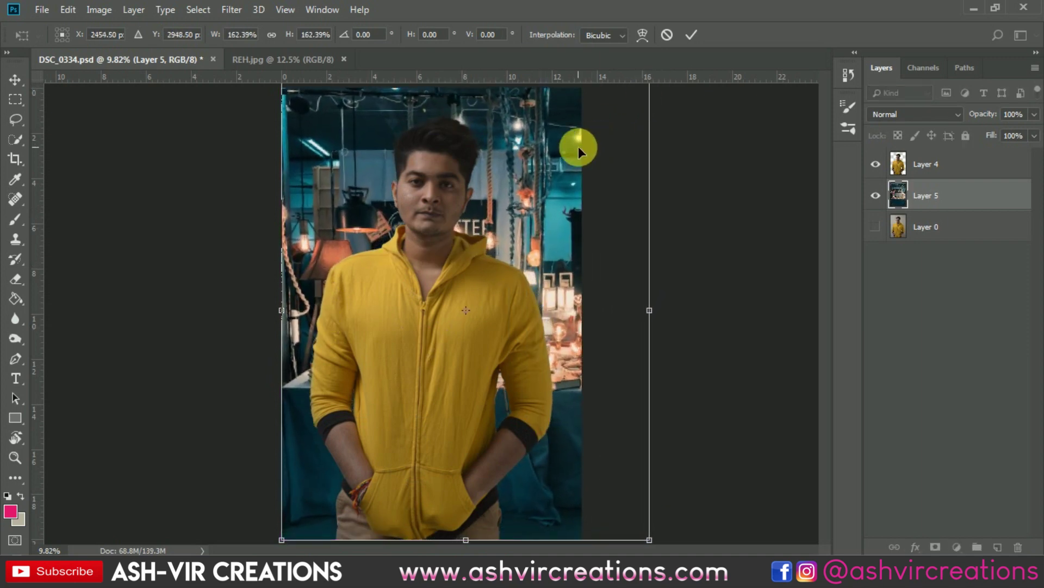
# - Shift the enlarged backdrop horizontally to the left behind the man and apply the transform
pyautogui.scroll(-2, 579, 146)
pyautogui.moveTo(550, 180); pyautogui.dragTo(518, 181)
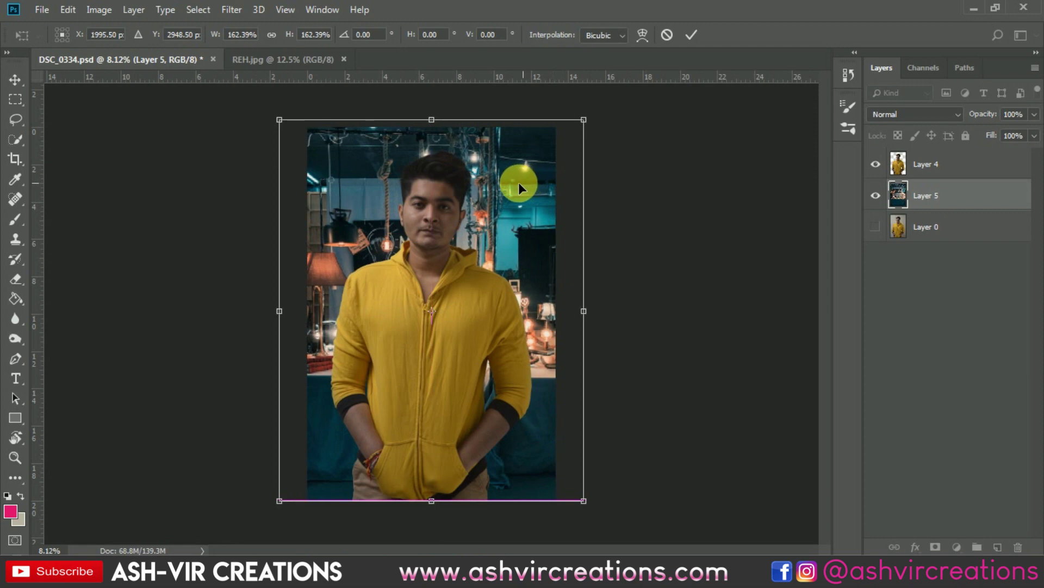
pyautogui.scroll(1, 479, 145)
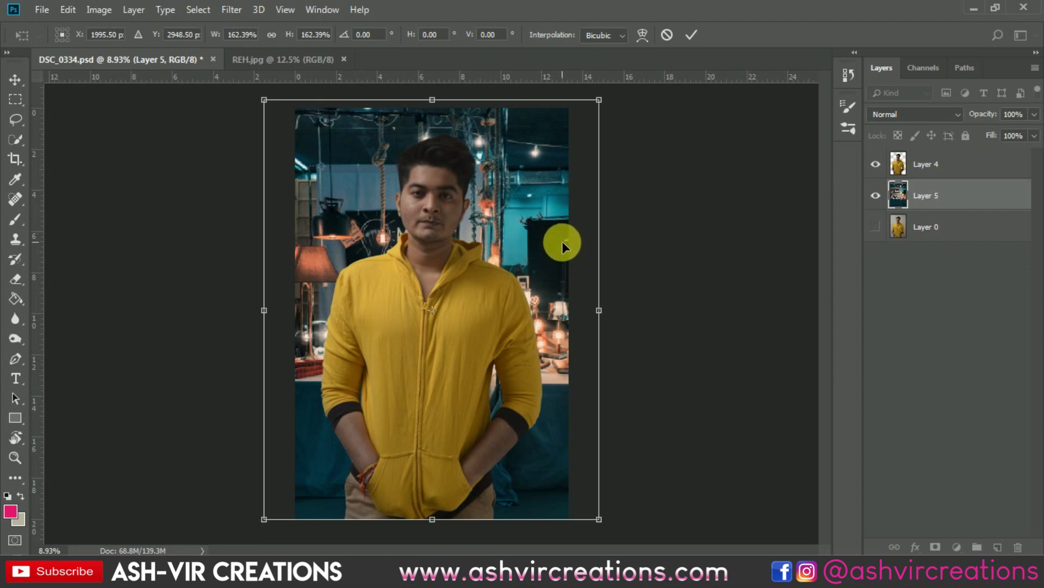
pyautogui.moveTo(525, 179)
pyautogui.mouseDown()
pyautogui.moveTo(520, 165)
pyautogui.moveTo(525, 200)
pyautogui.moveTo(496, 201)
pyautogui.moveTo(520, 198)
pyautogui.mouseUp()
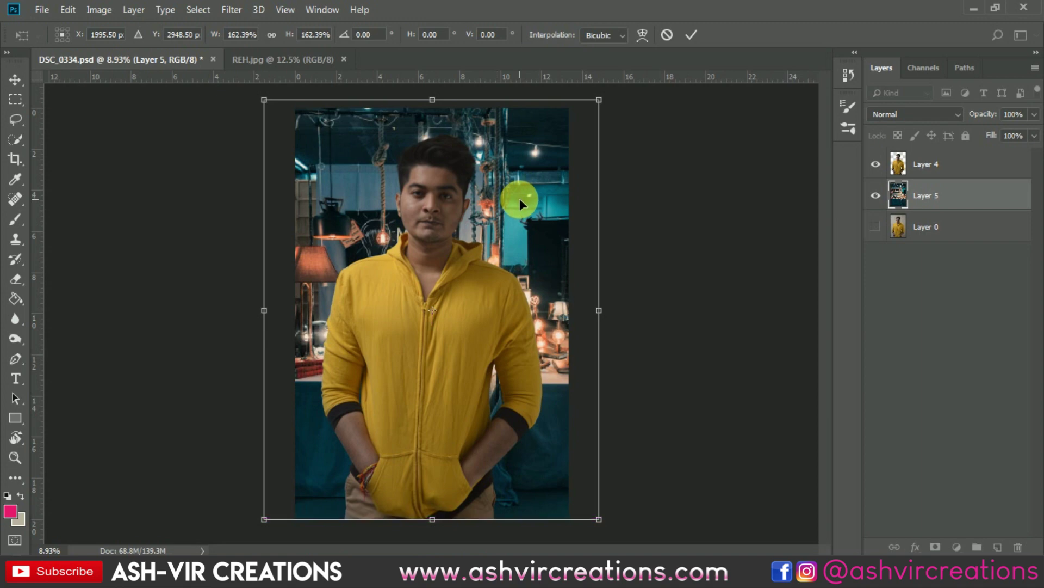
pyautogui.moveTo(520, 198); pyautogui.dragTo(516, 198)
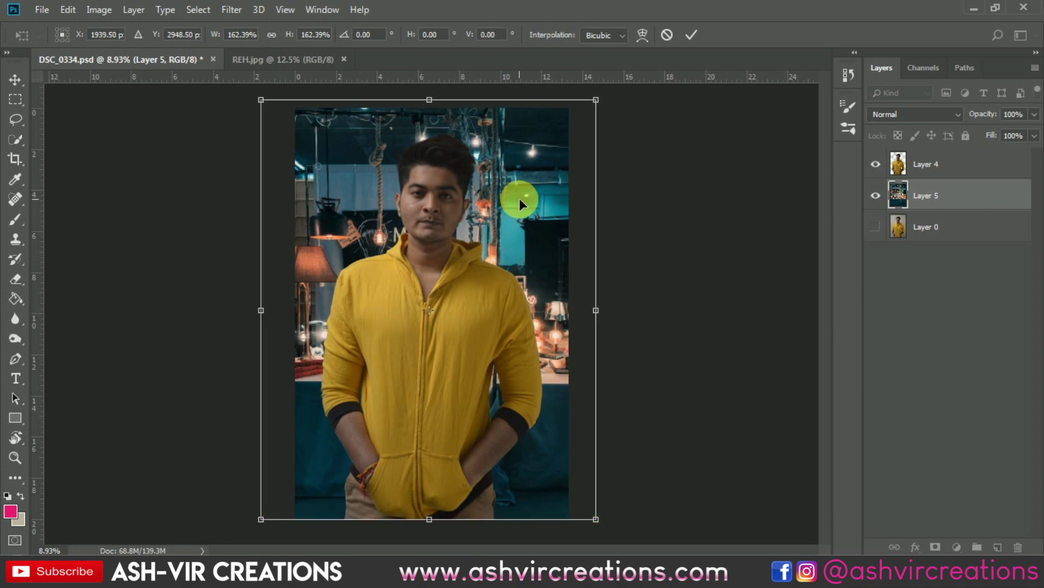
pyautogui.press('Return')
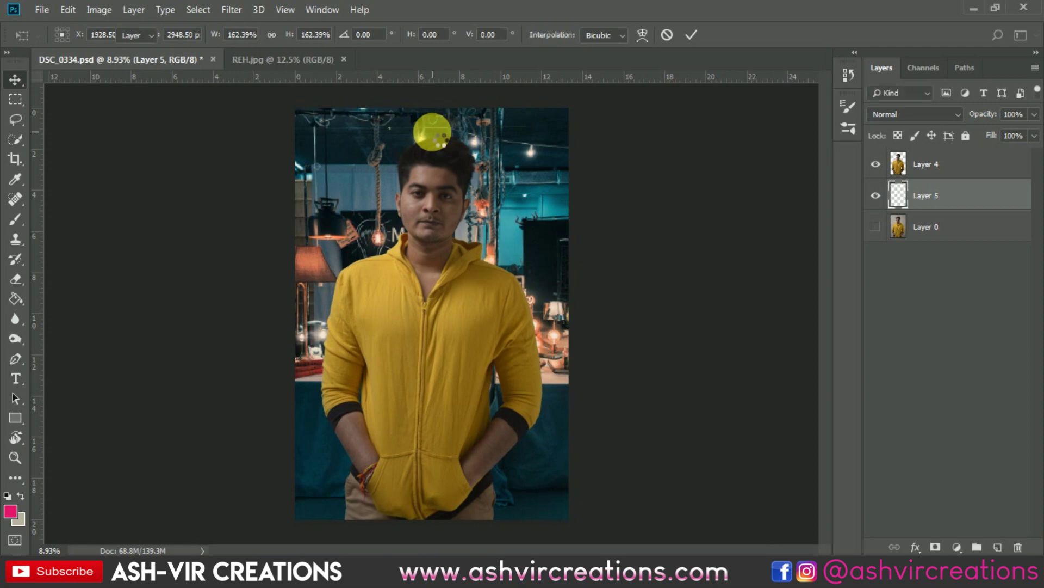
# - Select the backdrop layer's outline and crop the canvas to it so the whole REH image fits
pyautogui.press('ctrl')
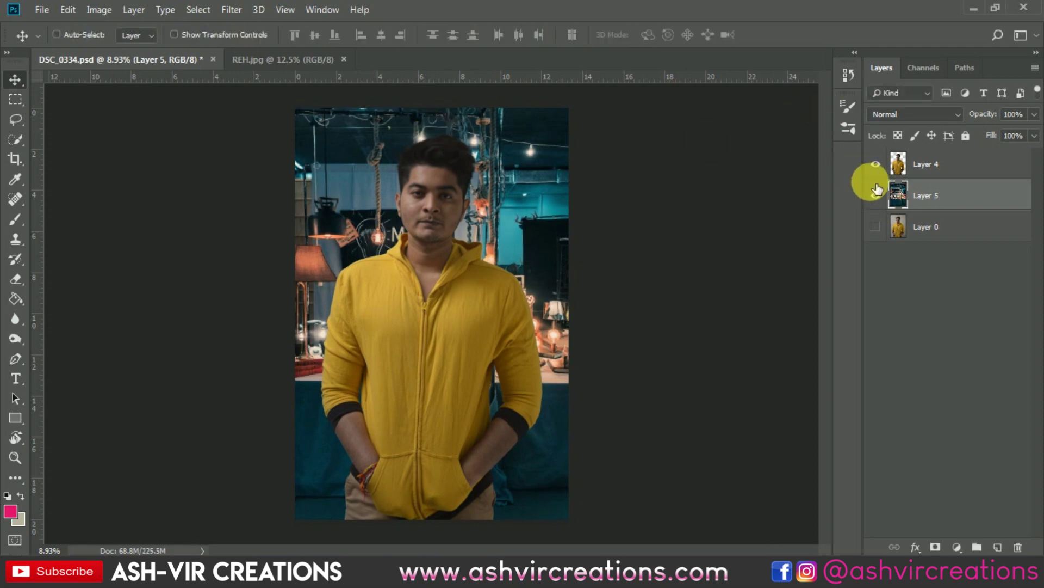
pyautogui.keyDown('ctrl'); pyautogui.click(903, 206); pyautogui.keyUp('ctrl')
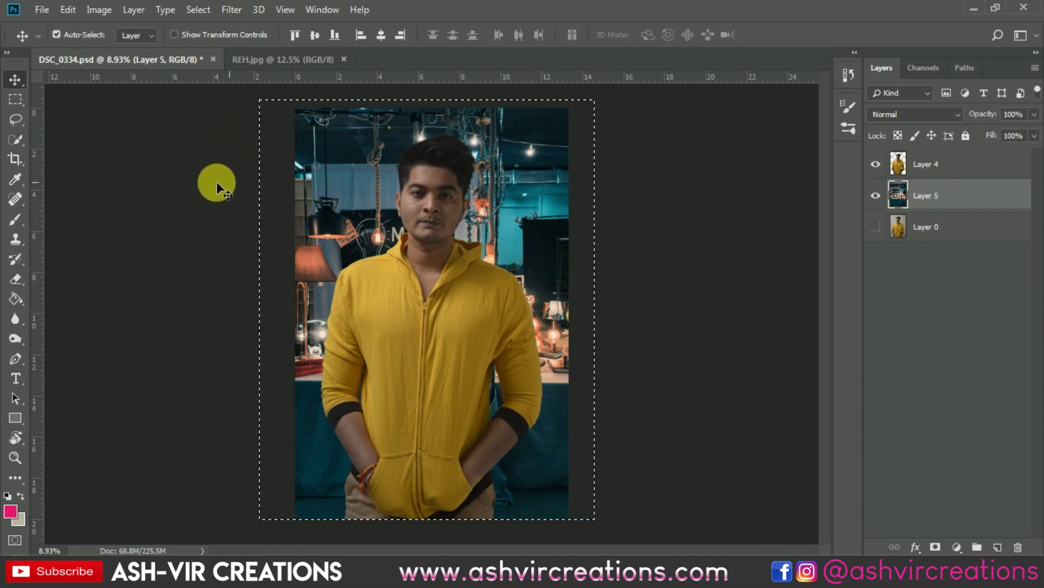
pyautogui.click(22, 156)
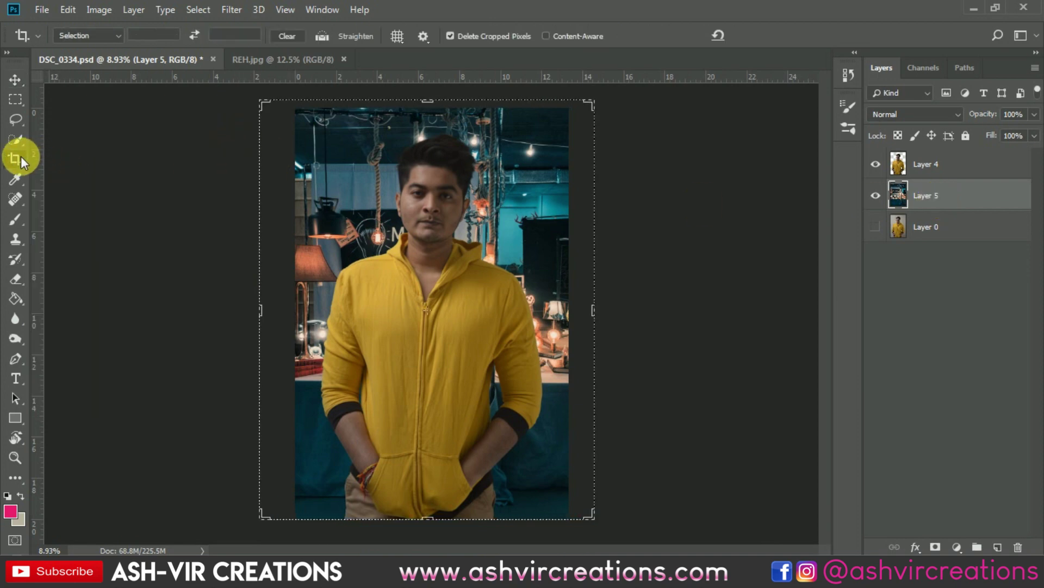
pyautogui.press('Return')
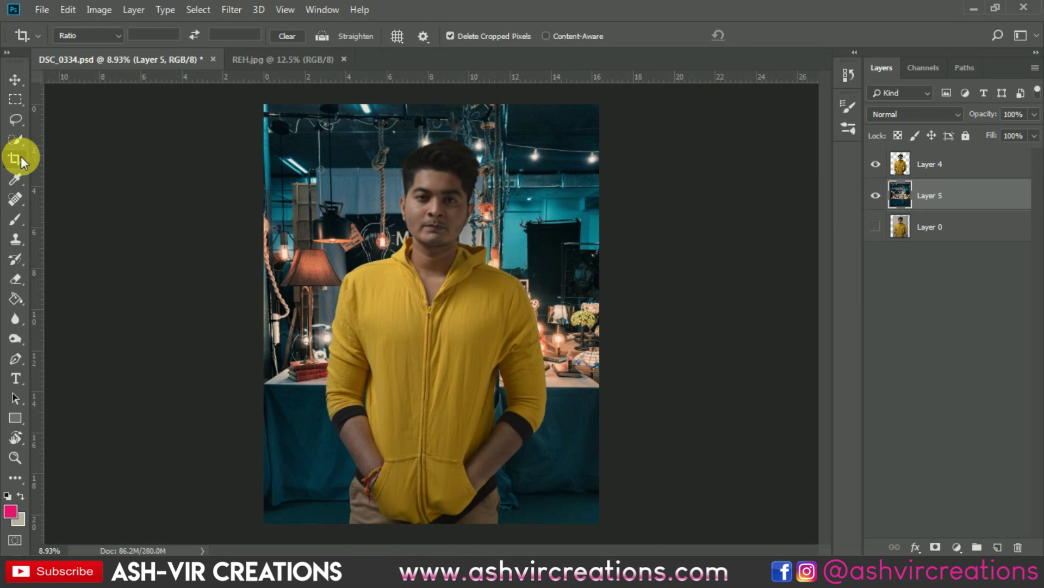
pyautogui.press('v')
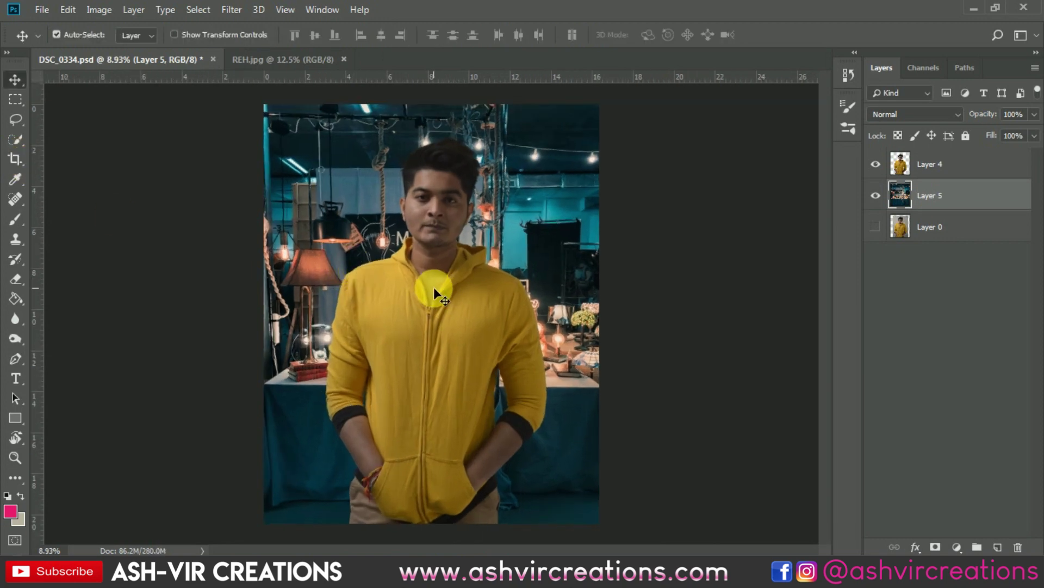
# - Add a Levels adjustment layer above the man's cutout layer and clip it to that layer
pyautogui.rightClick(433, 285)
pyautogui.click(436, 287)
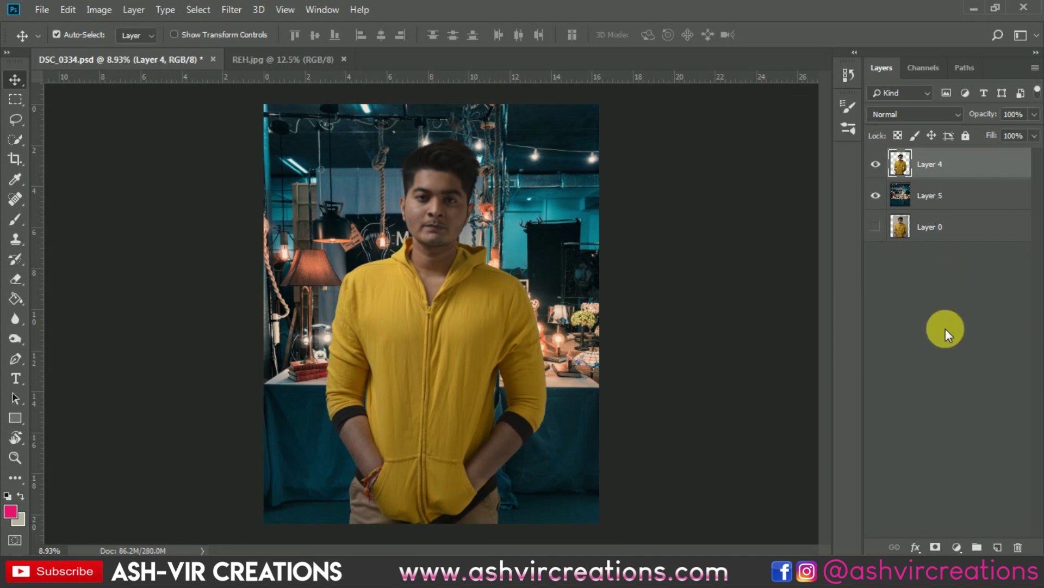
pyautogui.click(958, 547)
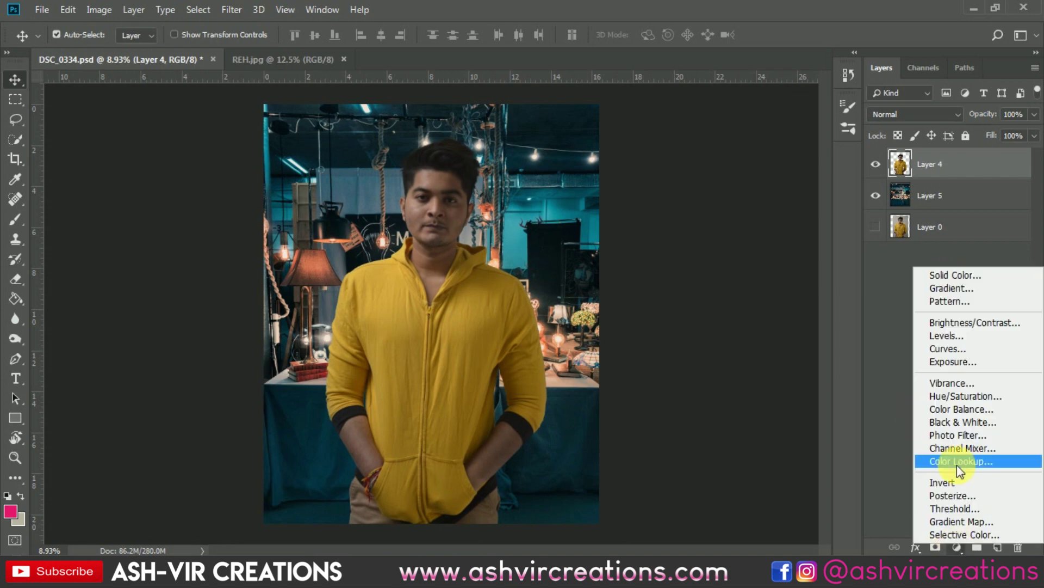
pyautogui.click(963, 335)
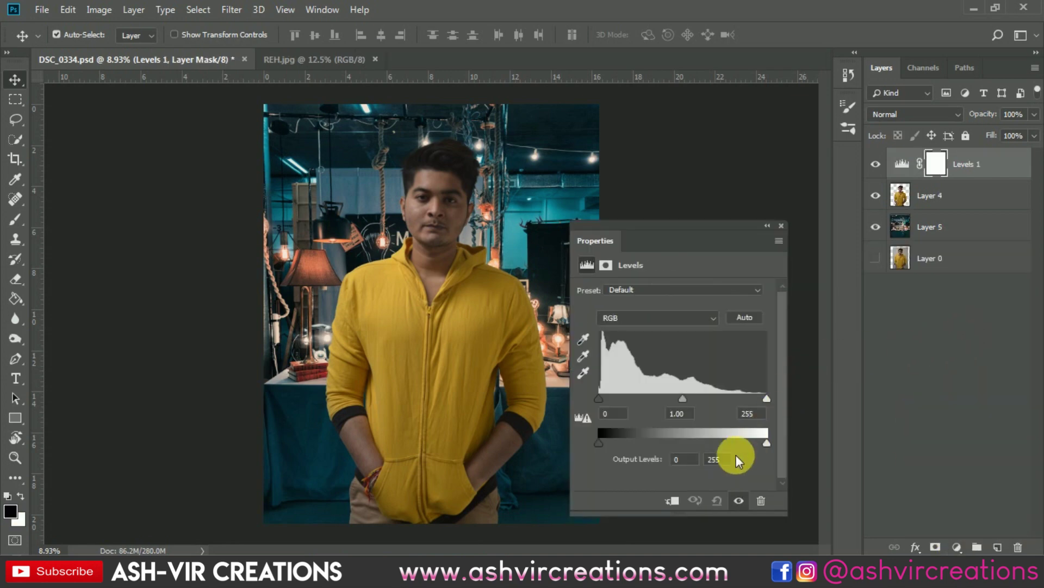
pyautogui.click(674, 503)
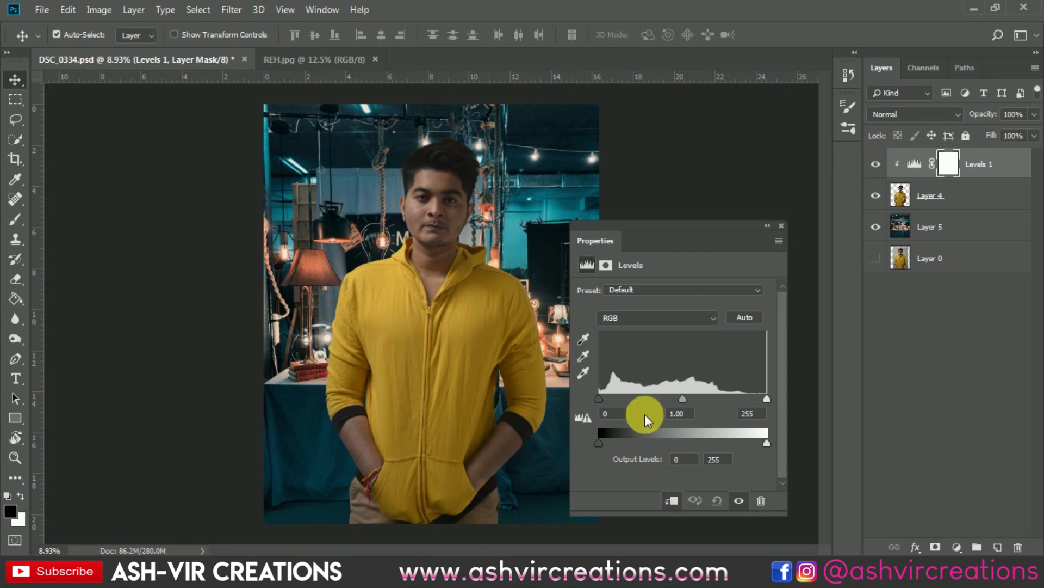
# - Set the man's Levels adjustment to a white input of 223 and a midtone value of 0.97
pyautogui.moveTo(765, 403)
pyautogui.mouseDown()
pyautogui.moveTo(720, 394)
pyautogui.moveTo(745, 396)
pyautogui.mouseUp()
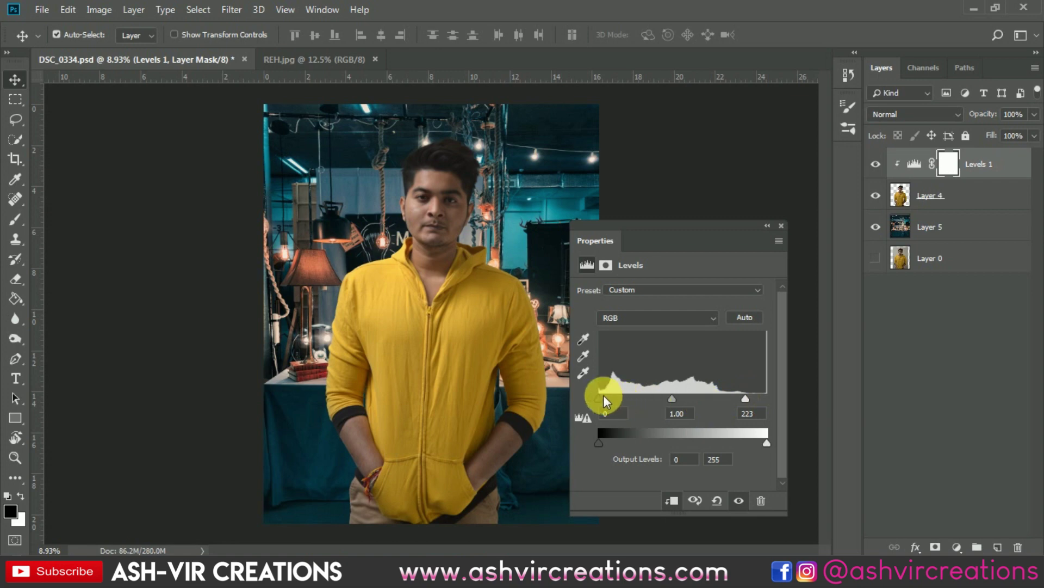
pyautogui.moveTo(673, 397); pyautogui.dragTo(670, 396)
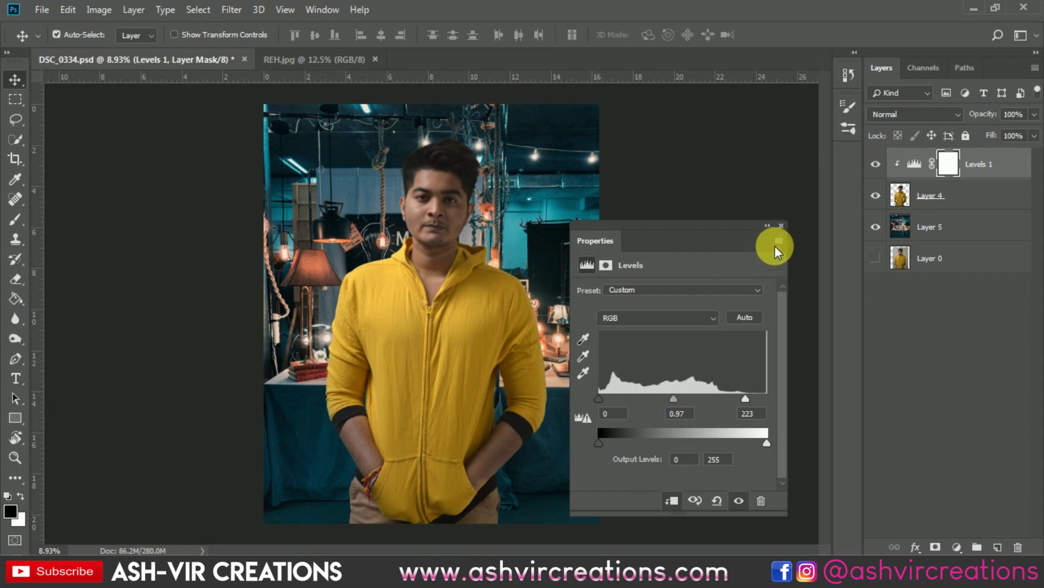
pyautogui.click(781, 225)
# - Compare the man with and without the Levels adjustment, and merge the adjustment with his cutout layer
pyautogui.click(876, 165)
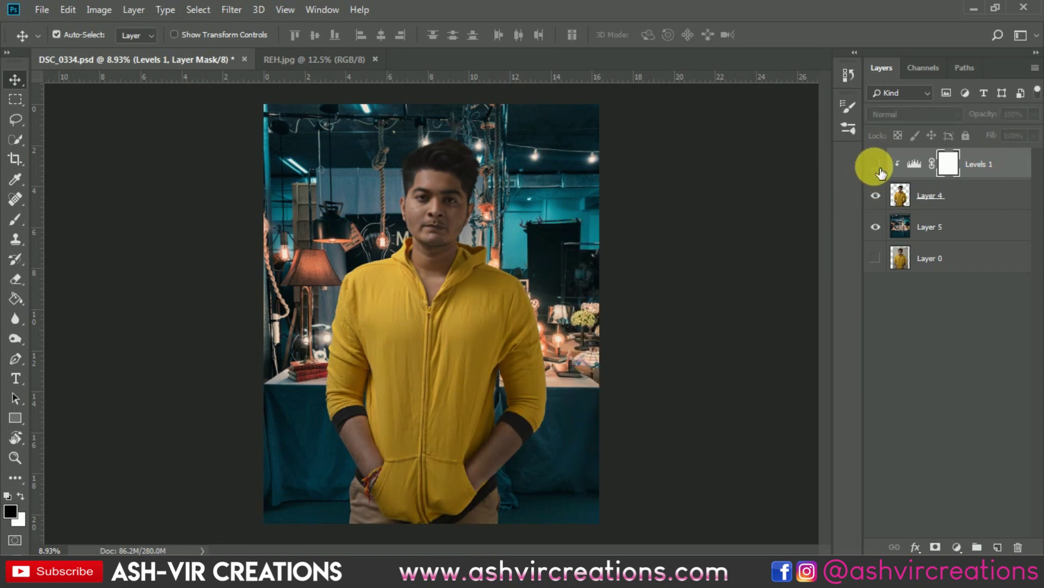
pyautogui.click(875, 164)
pyautogui.click(875, 165)
pyautogui.click(876, 164)
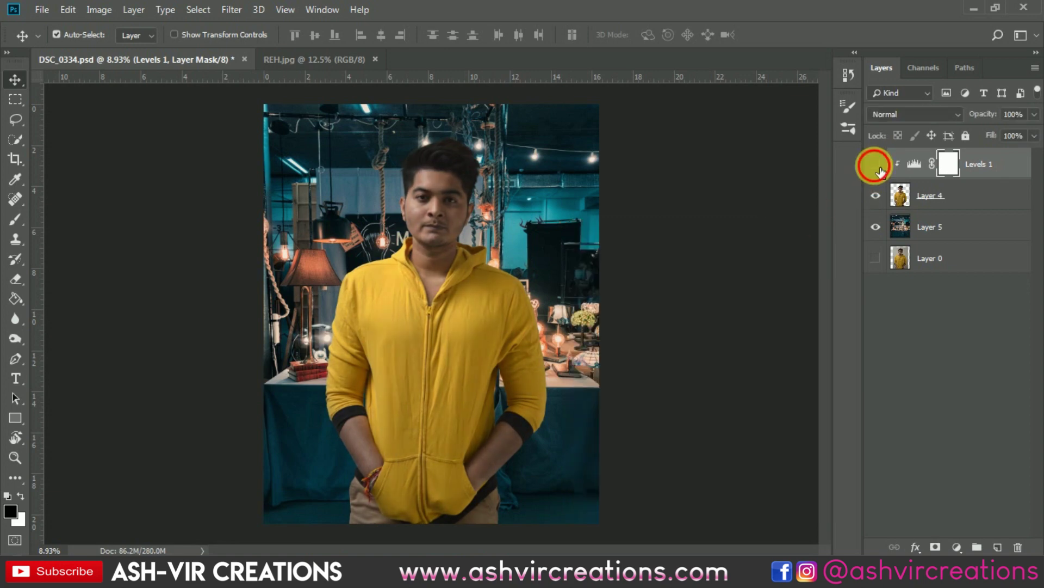
pyautogui.click(876, 164)
pyautogui.click(875, 164)
pyautogui.click(947, 188)
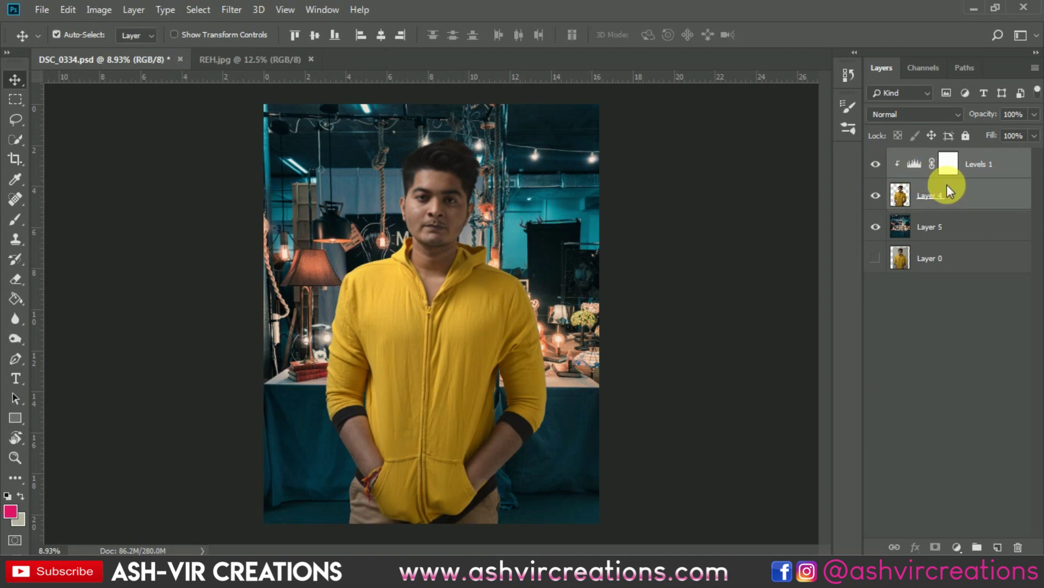
pyautogui.rightClick(946, 188)
pyautogui.click(779, 425)
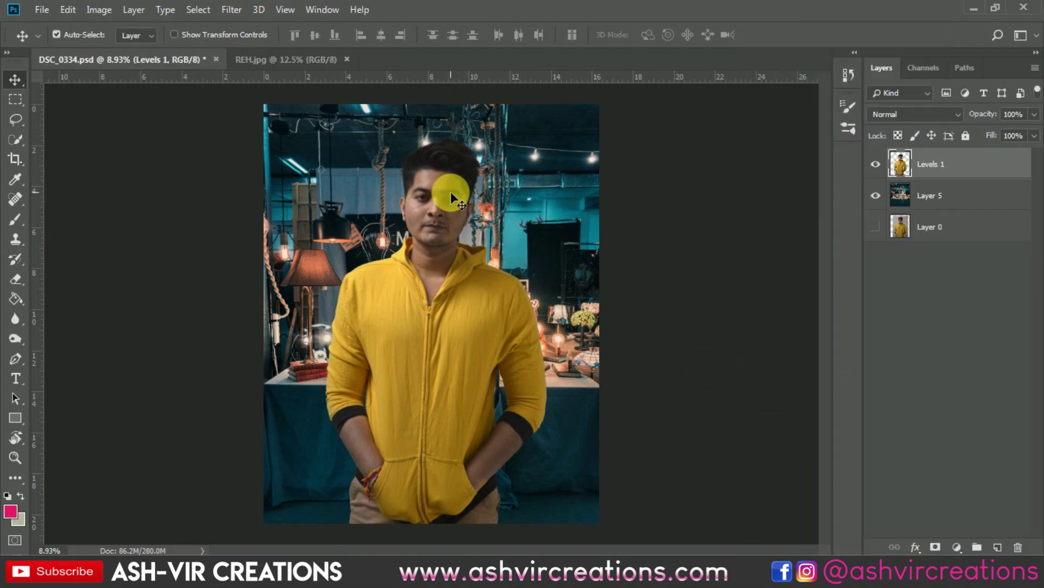
# - Apply a Box Blur with a radius of 27 pixels to the lamp-shop backdrop layer
pyautogui.hotkey('ctrl', '0')
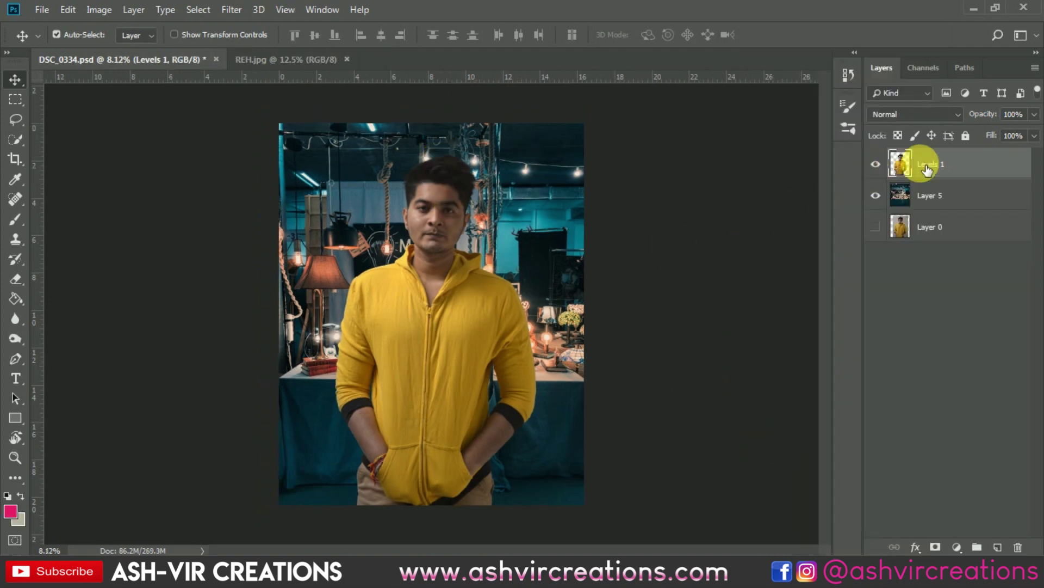
pyautogui.click(957, 191)
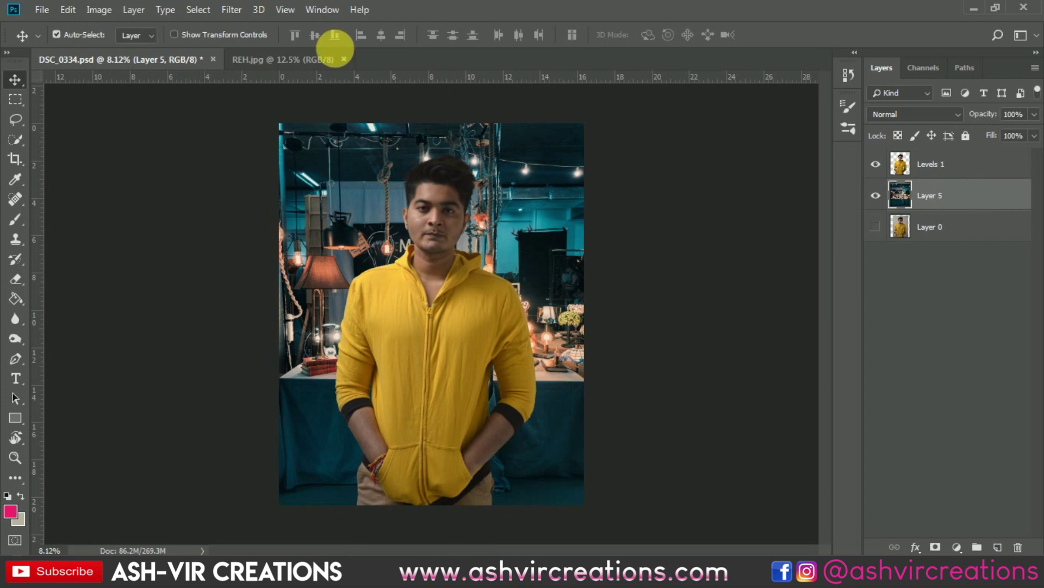
pyautogui.click(228, 10)
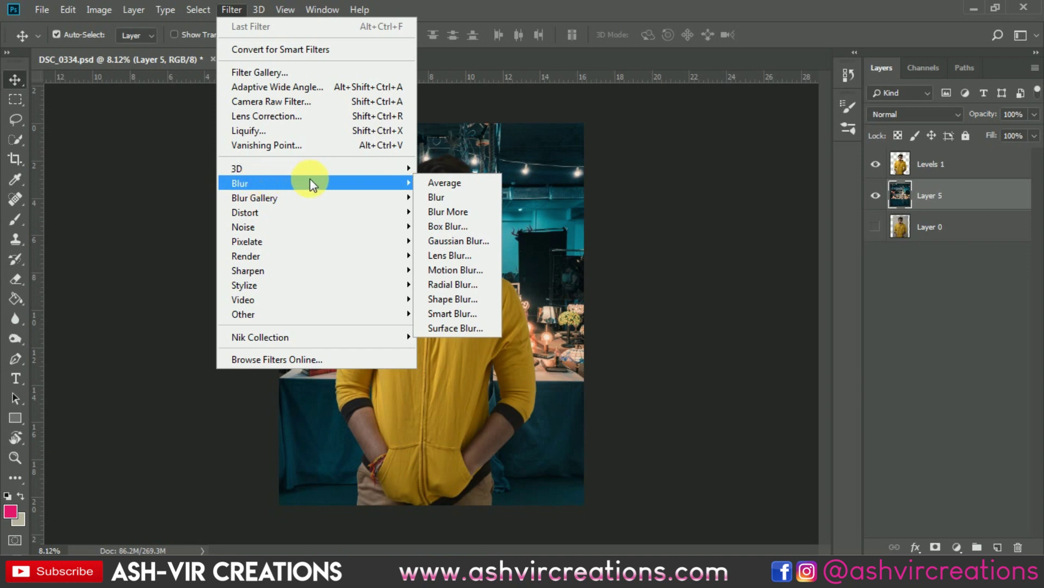
pyautogui.moveTo(381, 168)
pyautogui.moveTo(408, 184)
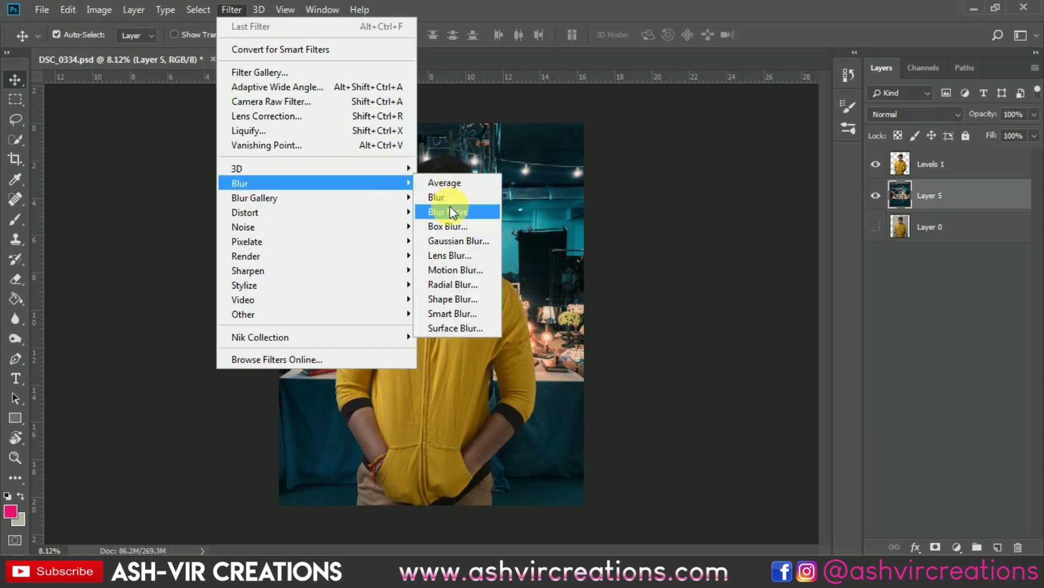
pyautogui.click(456, 225)
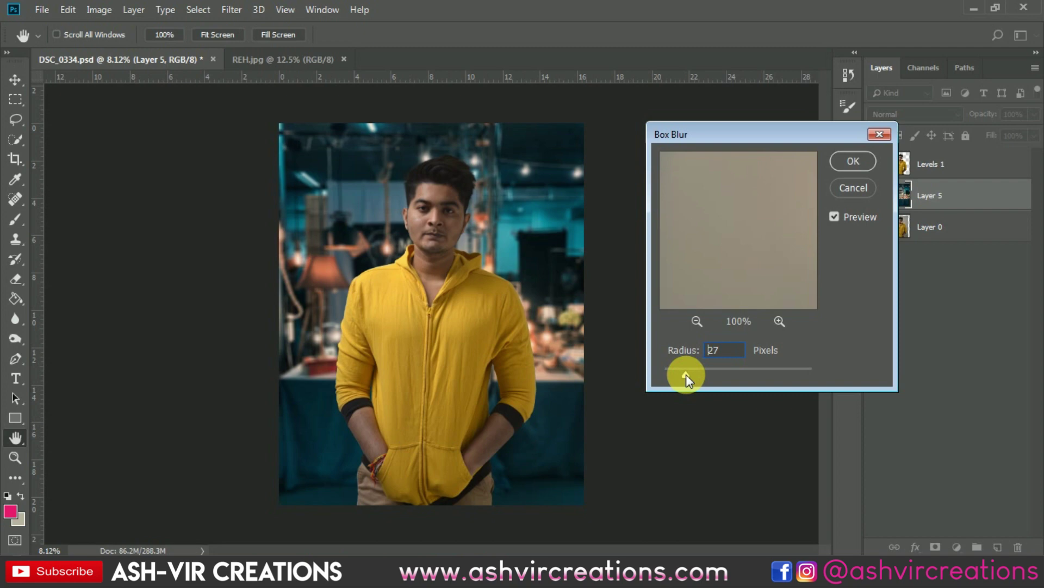
pyautogui.click(853, 161)
pyautogui.press('v')
pyautogui.scroll(1, 432, 209)
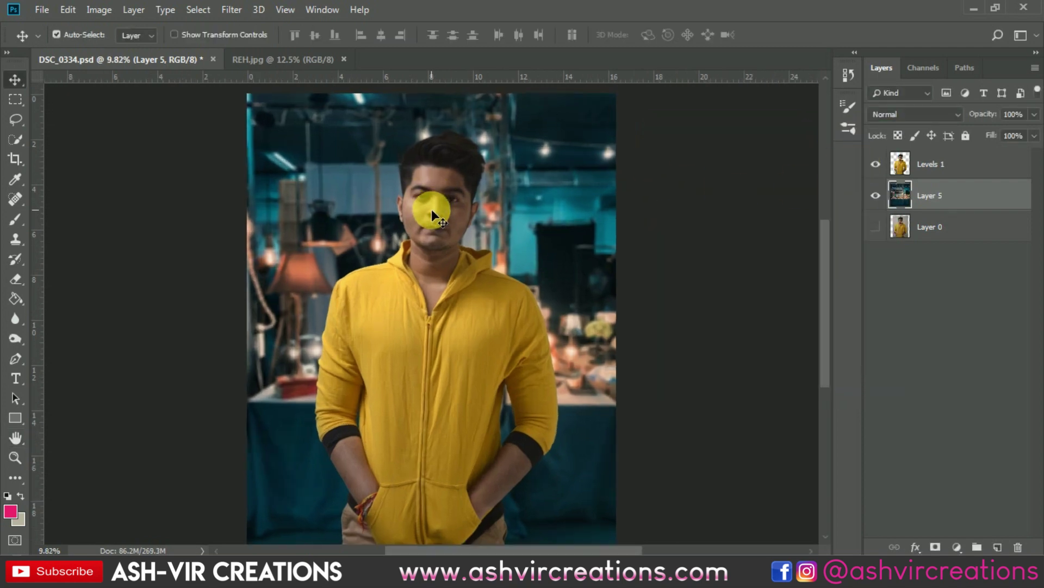
pyautogui.scroll(-1, 432, 209)
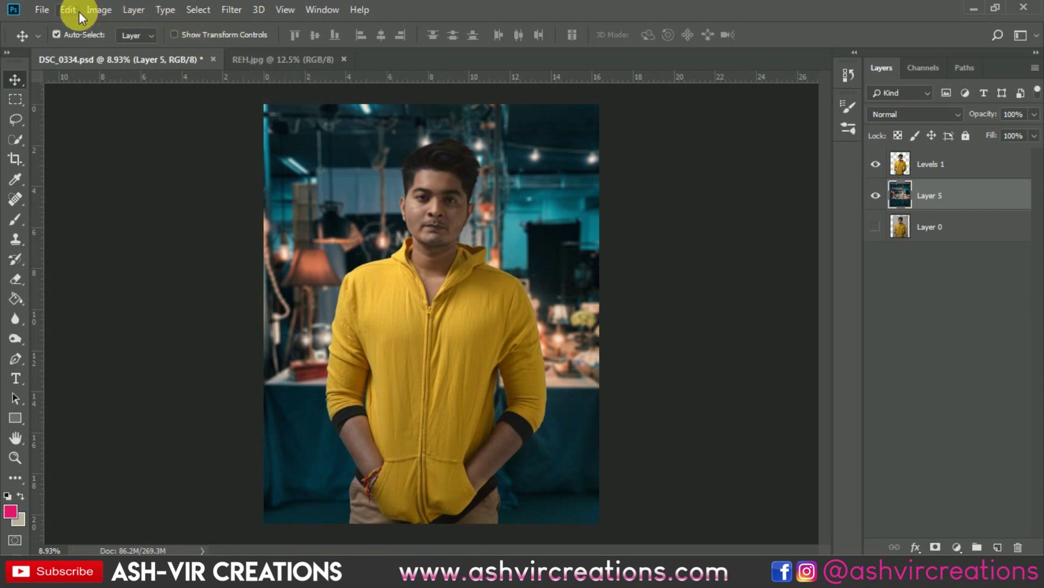
# - Add a Color Lookup adjustment layer above the man using the 3DLUT file AVCINE-mood + gold-3.CUBE
pyautogui.click(949, 165)
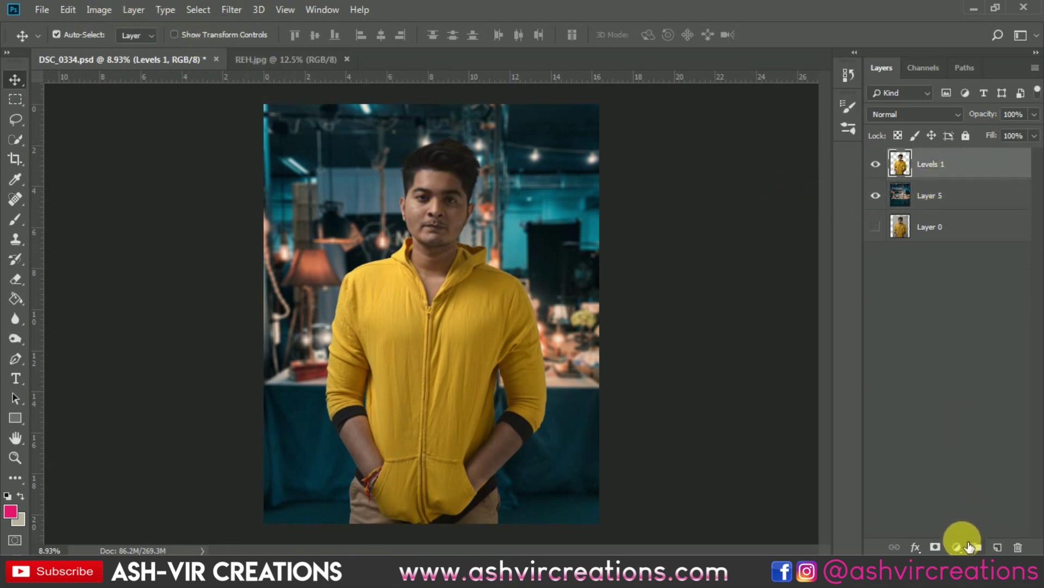
pyautogui.click(957, 546)
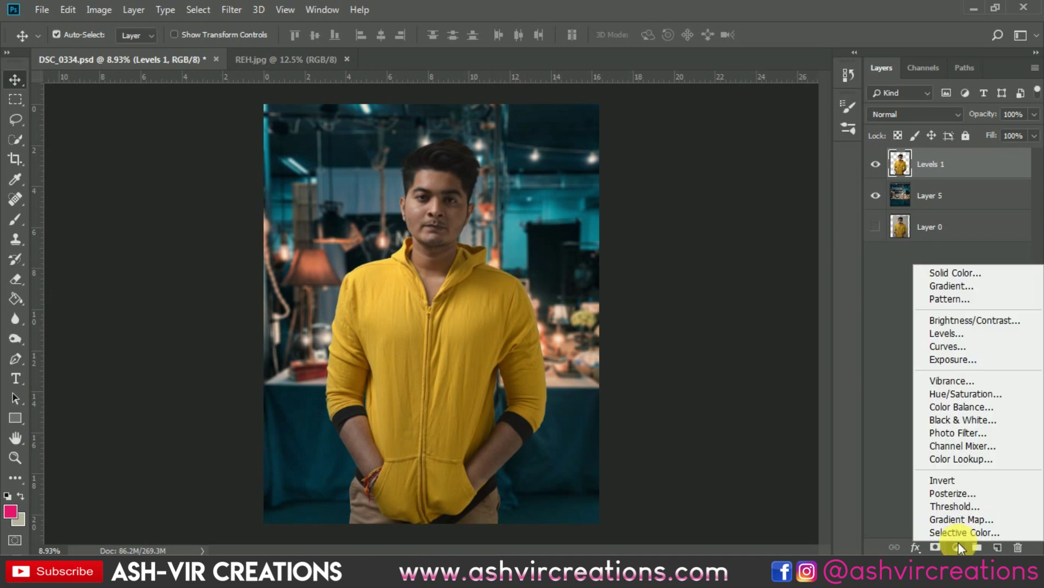
pyautogui.click(971, 459)
pyautogui.click(734, 292)
pyautogui.scroll(-4, 735, 292)
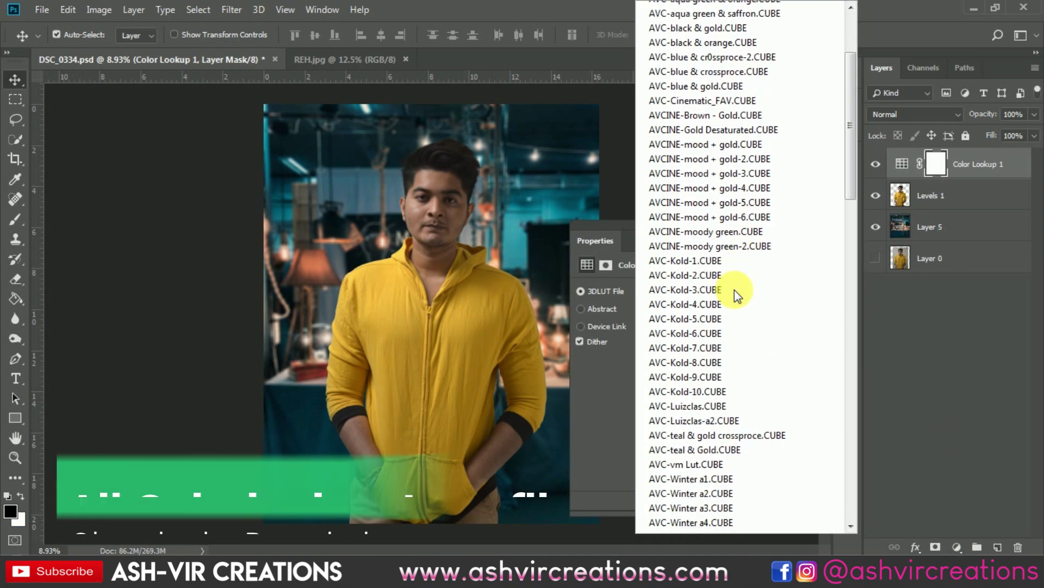
pyautogui.scroll(1, 724, 206)
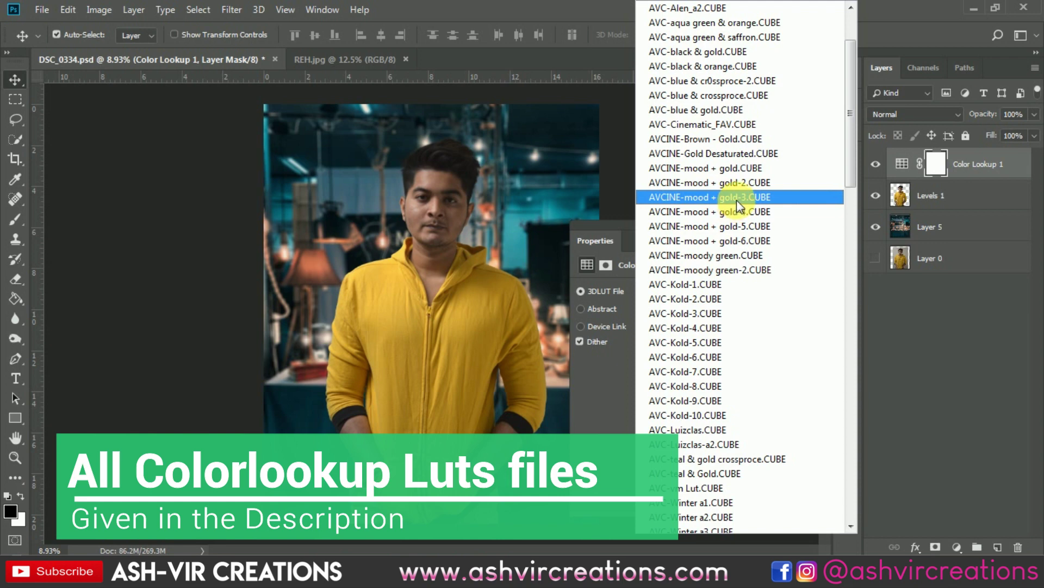
pyautogui.click(737, 201)
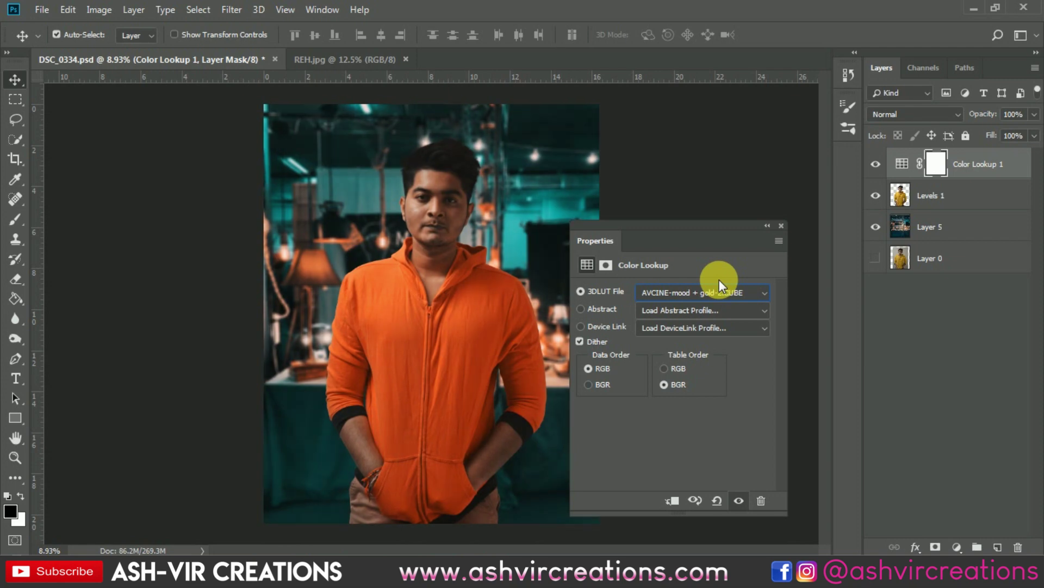
pyautogui.click(781, 225)
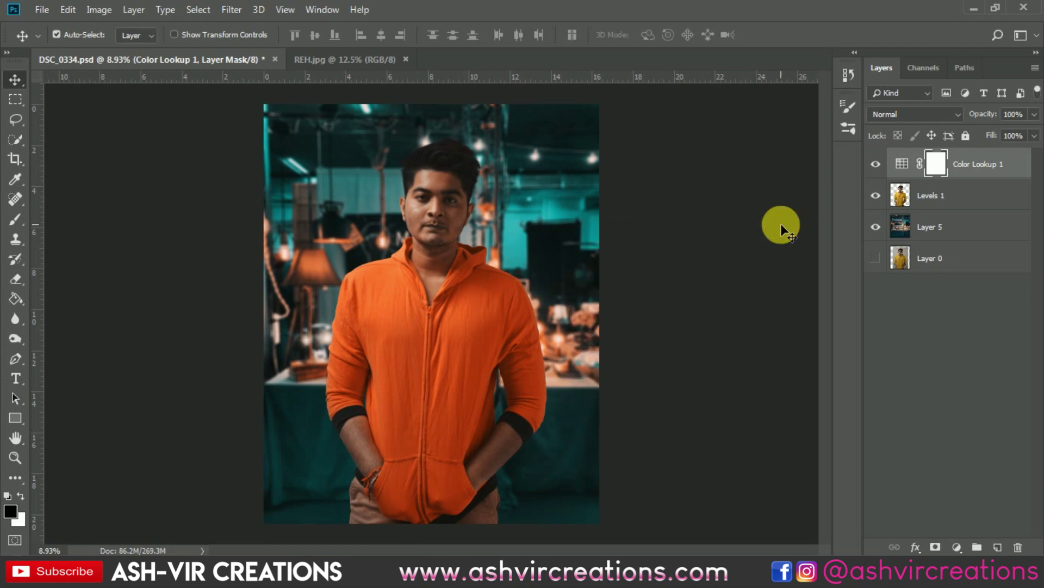
# - Check the Color Lookup adjustment's effect and reduce its layer opacity to 61%
pyautogui.click(876, 164)
pyautogui.click(876, 164)
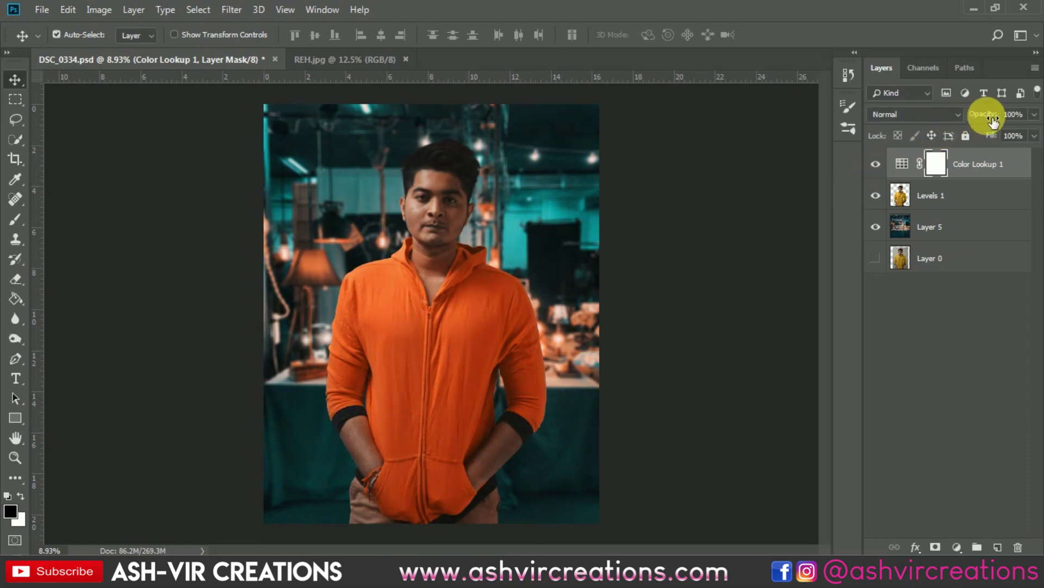
pyautogui.moveTo(996, 120); pyautogui.dragTo(961, 118)
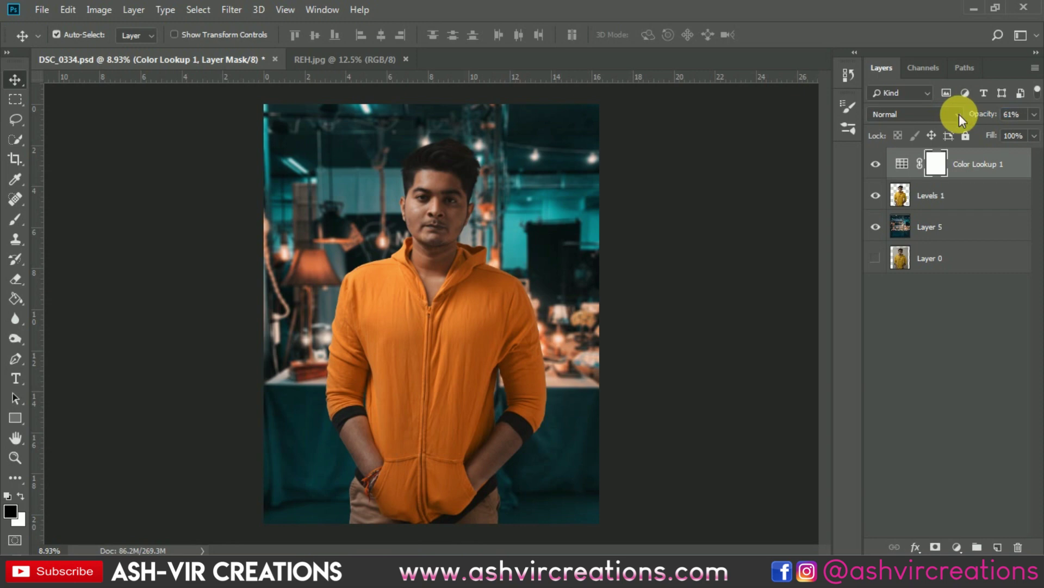
# - Compare the composite with and without the reduced Color Lookup adjustment
pyautogui.click(885, 164)
pyautogui.click(886, 164)
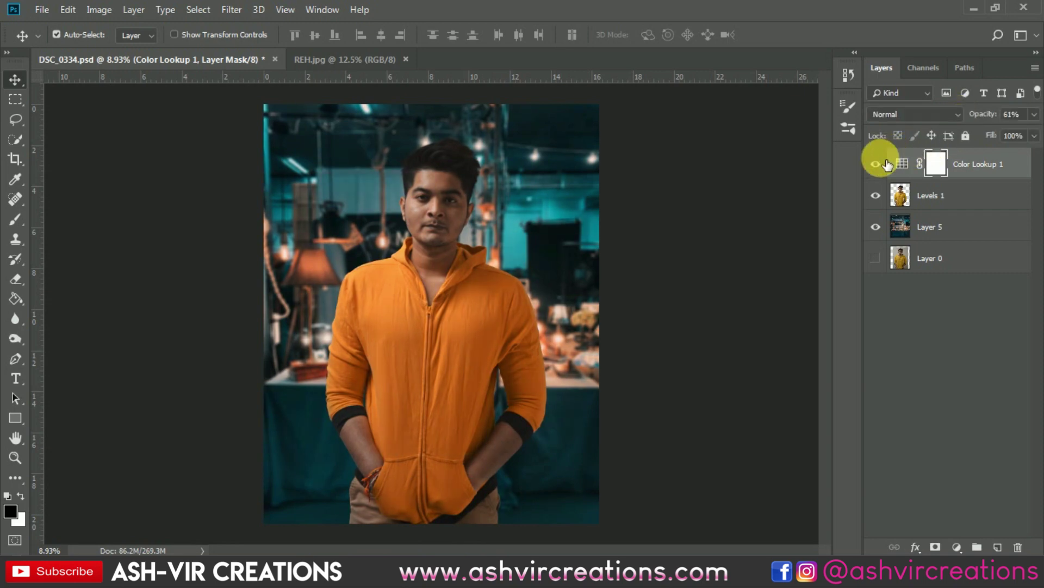
pyautogui.click(886, 164)
pyautogui.click(885, 164)
pyautogui.click(885, 163)
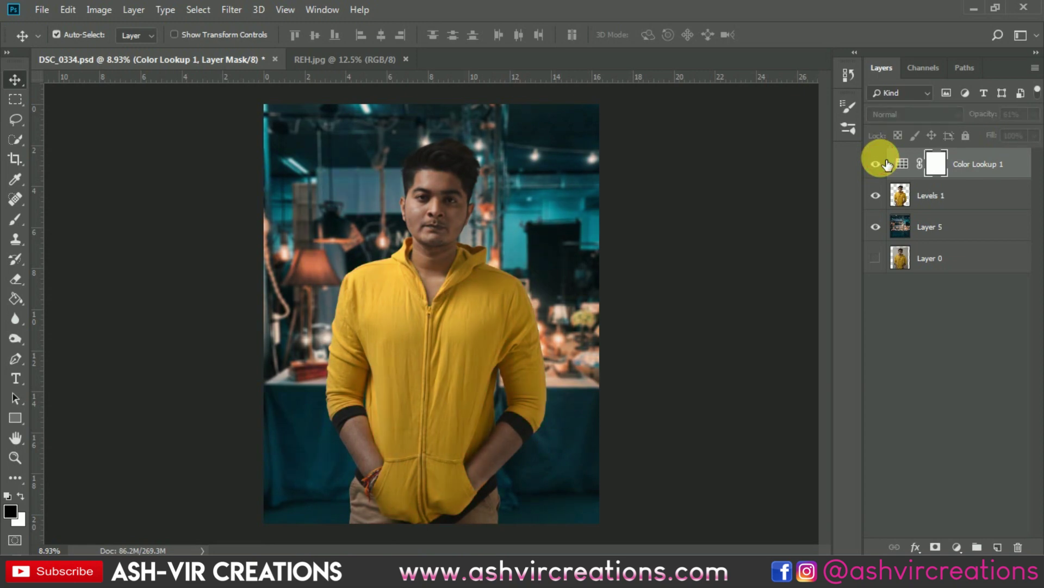
pyautogui.click(886, 164)
pyautogui.click(885, 164)
pyautogui.click(886, 164)
pyautogui.scroll(1, 443, 158)
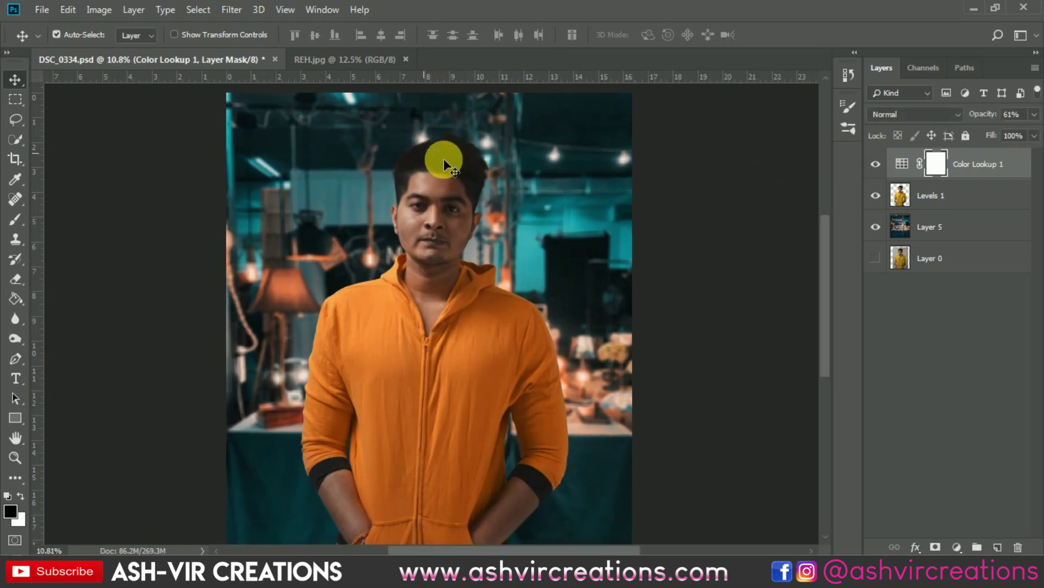
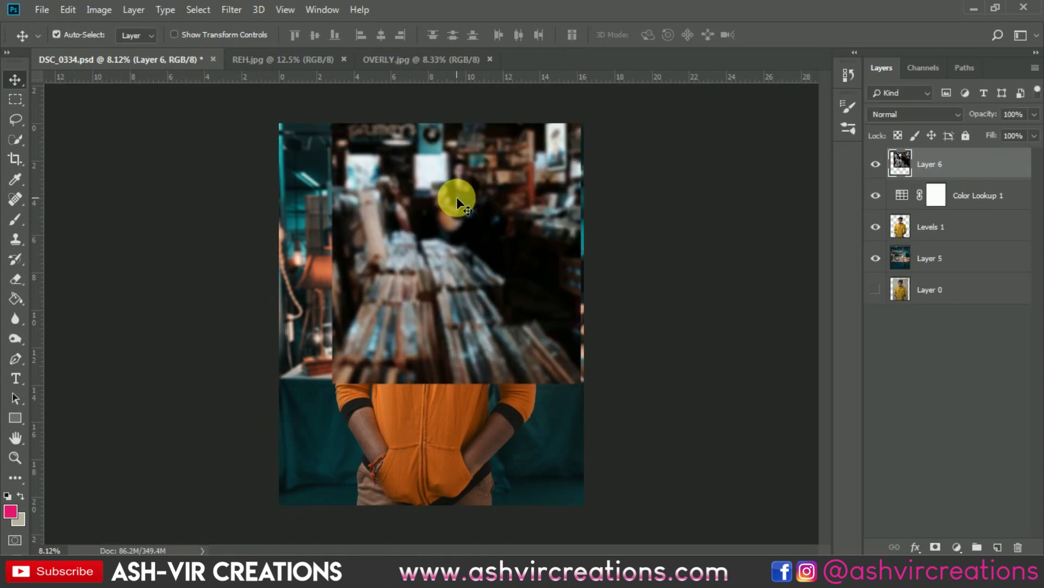
# - Free-transform the blurred OVERLY image, enlarging it proportionally to about 144.6% and shifting it down to cover the canvas
pyautogui.click(68, 10)
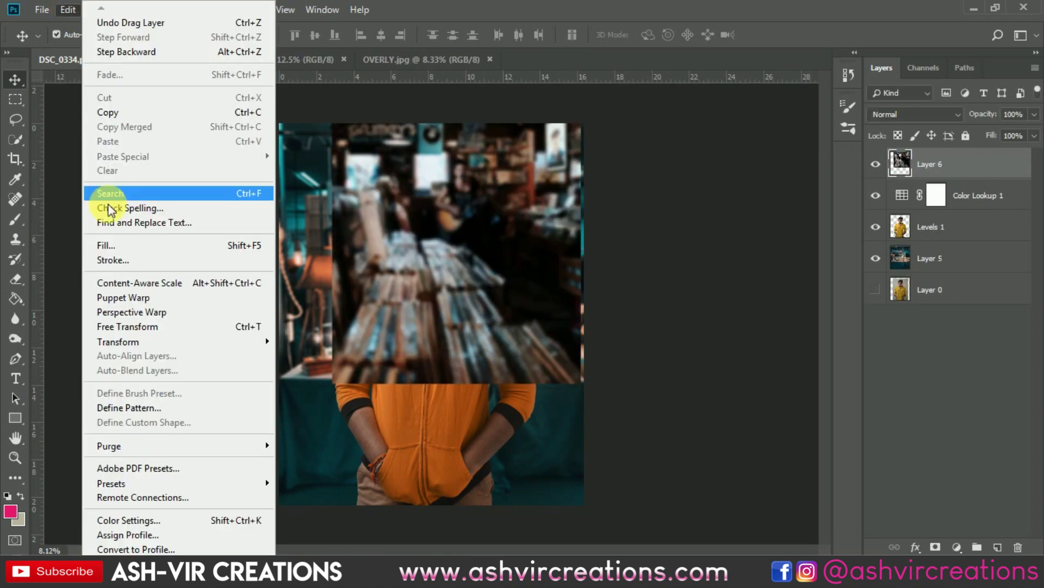
pyautogui.click(134, 325)
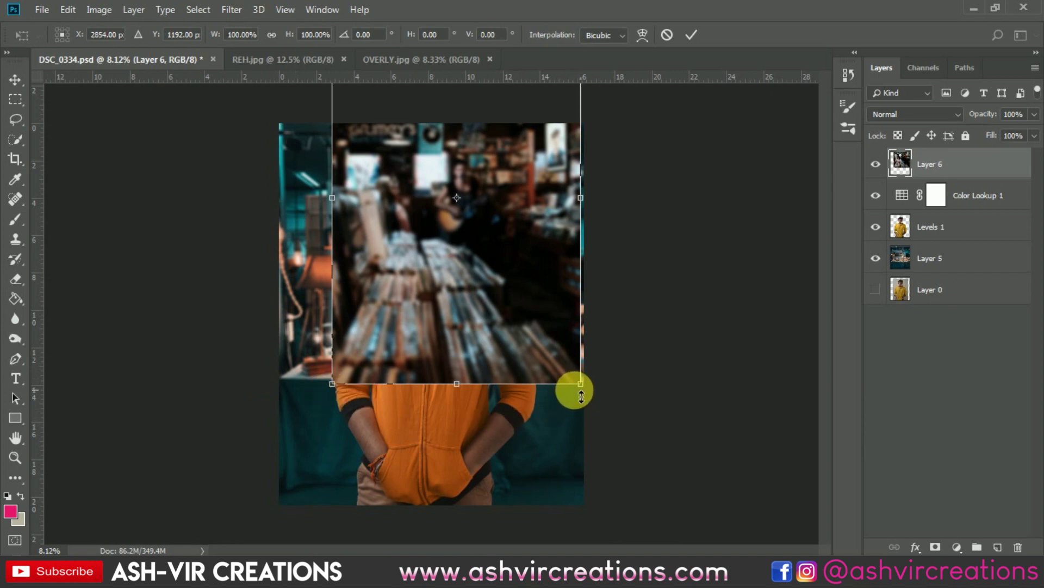
pyautogui.moveTo(581, 383); pyautogui.dragTo(636, 465)
pyautogui.moveTo(531, 278); pyautogui.dragTo(535, 315)
pyautogui.press('Return')
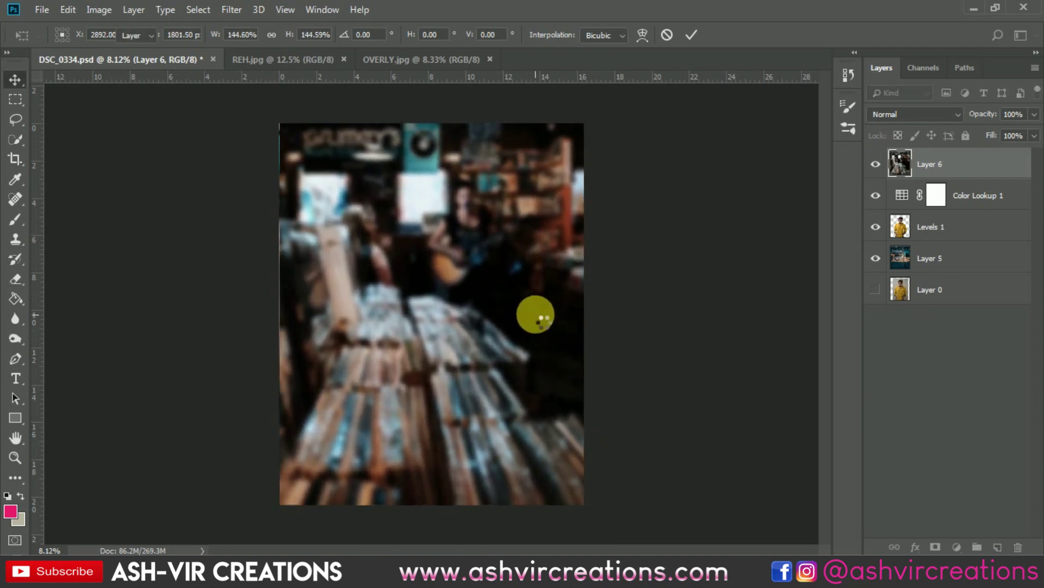
# - Set the blurred overlay layer to Screen blending and free-transform it, enlarging it proportionally to about 167% and repositioning it over the canvas
pyautogui.click(903, 112)
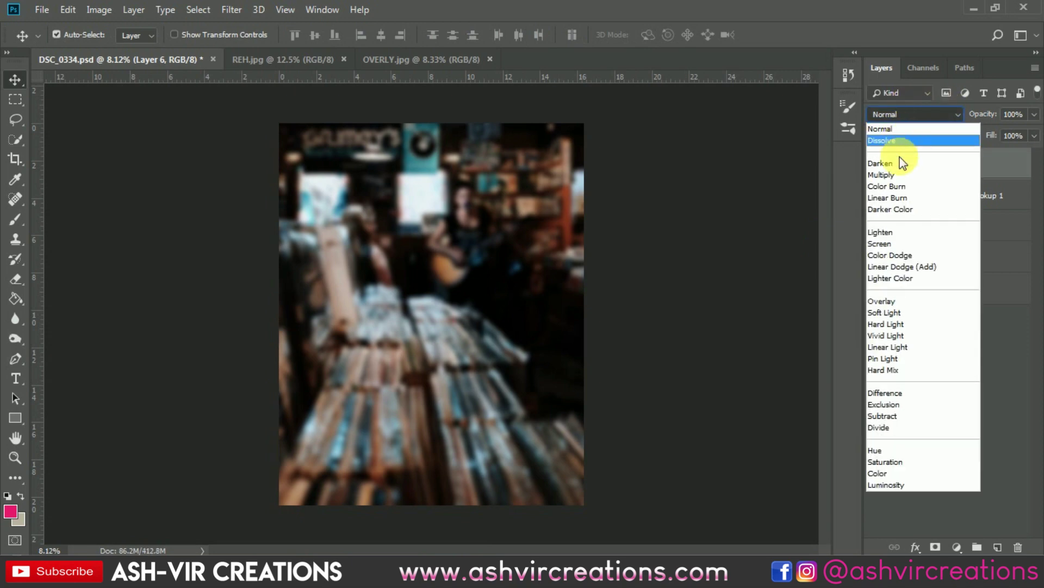
pyautogui.click(894, 242)
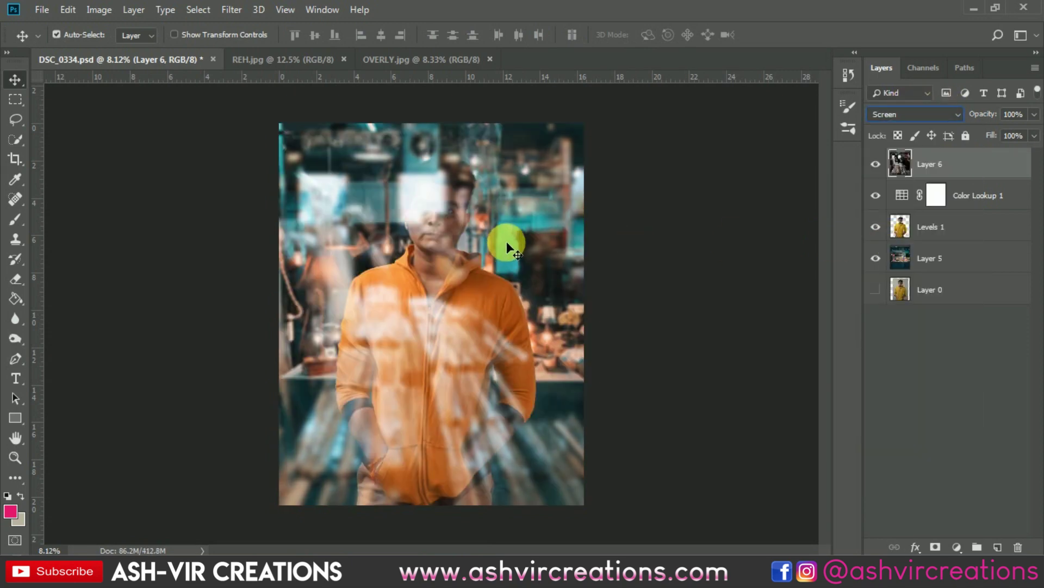
pyautogui.hotkey('ctrl', 't')
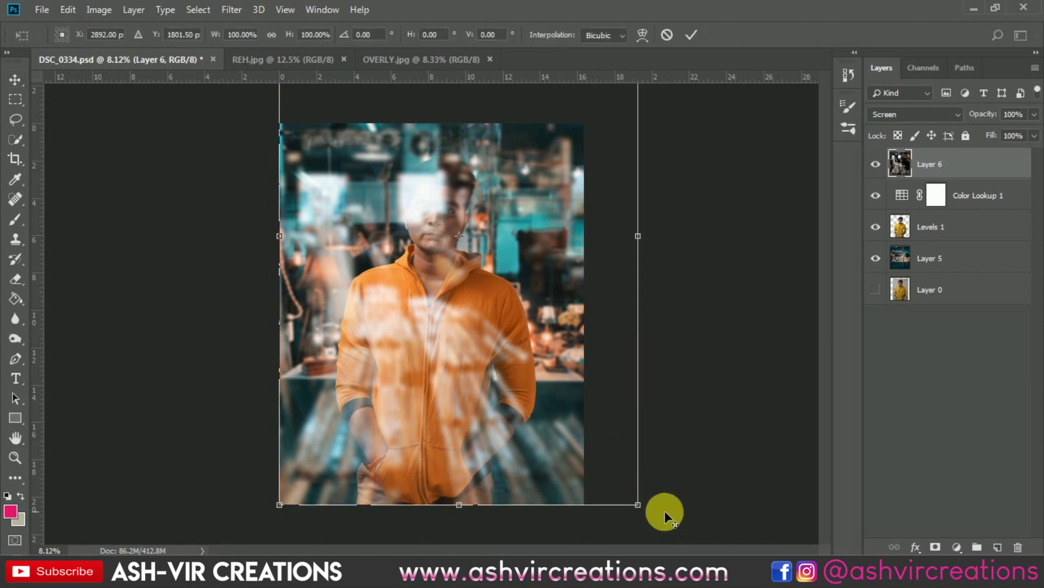
pyautogui.moveTo(640, 506); pyautogui.dragTo(759, 585)
pyautogui.moveTo(467, 379); pyautogui.dragTo(598, 192)
pyautogui.scroll(-3, 574, 240)
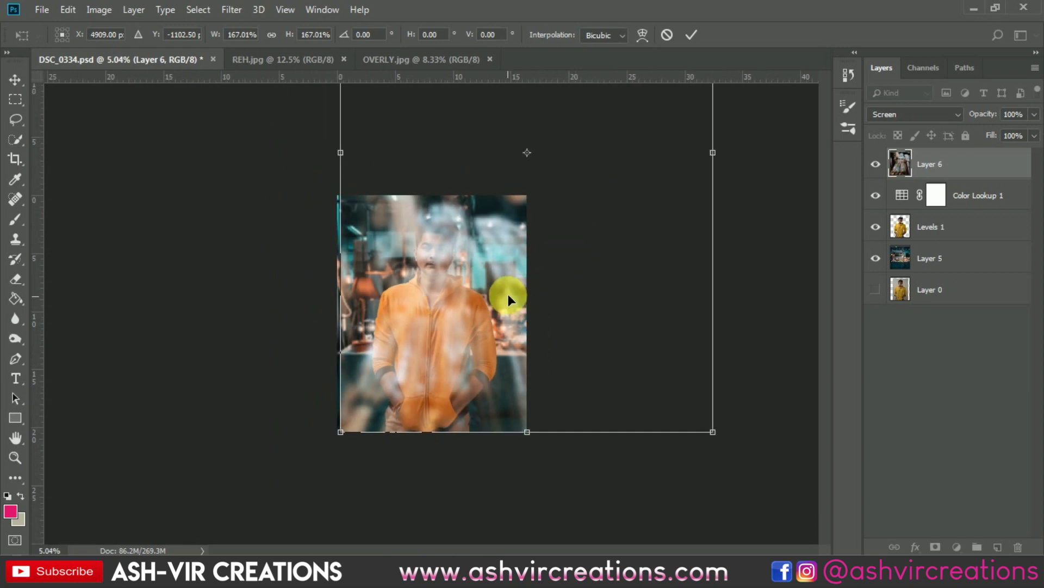
pyautogui.moveTo(417, 269); pyautogui.dragTo(346, 253)
# - Flip the enlarged overlay horizontally and position it so its light streaks cross the hoodie's lower part while leaving the man's face clear
pyautogui.rightClick(472, 339)
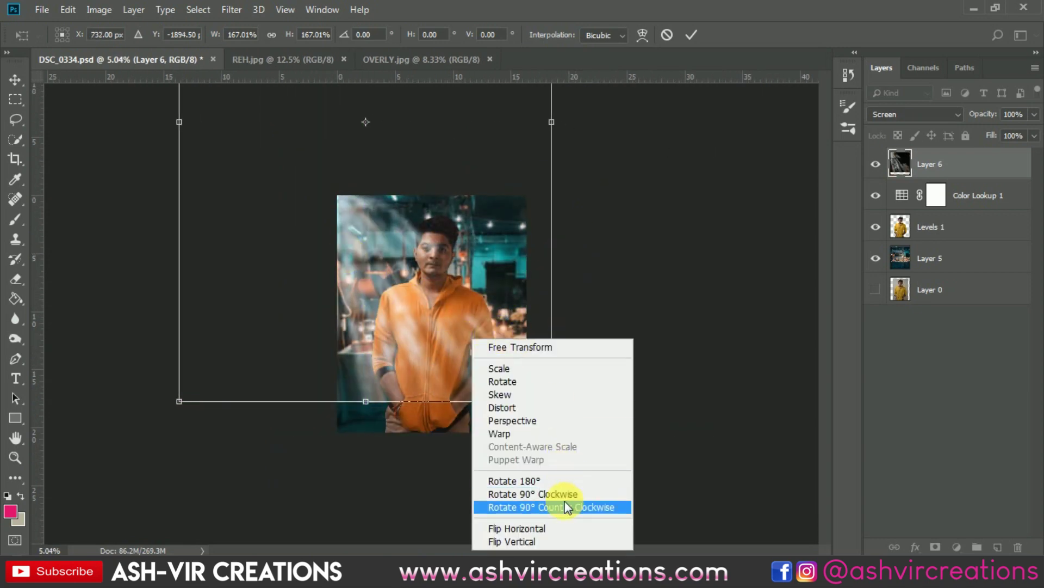
pyautogui.click(558, 530)
pyautogui.moveTo(438, 272); pyautogui.dragTo(599, 282)
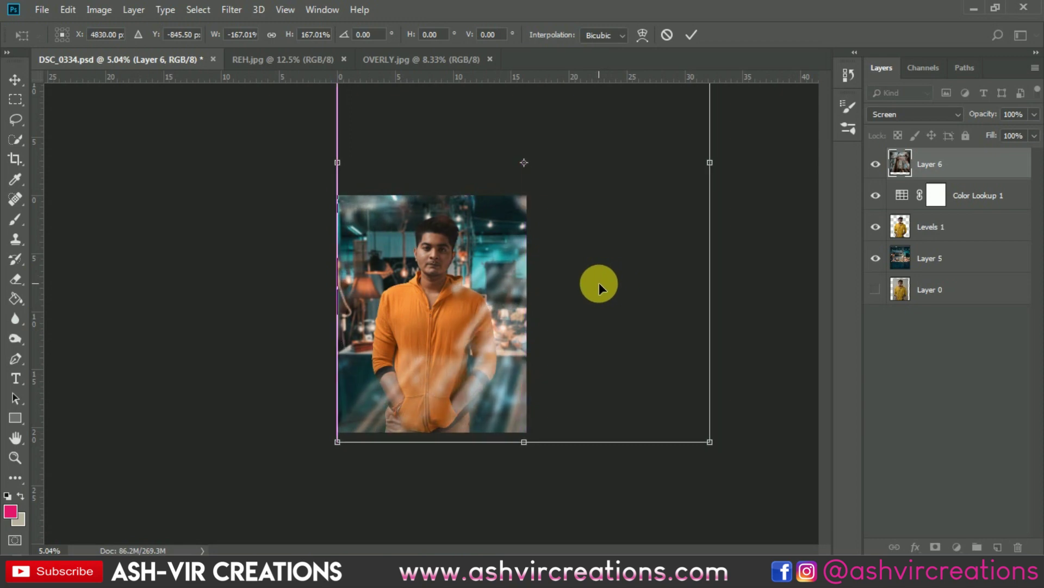
pyautogui.scroll(5, 556, 279)
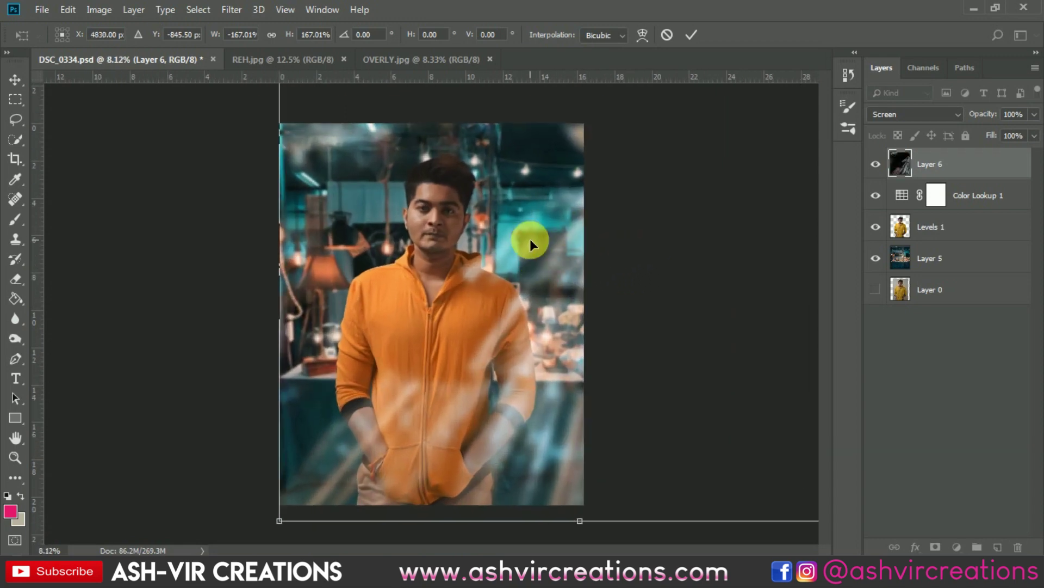
pyautogui.moveTo(524, 257); pyautogui.dragTo(530, 235)
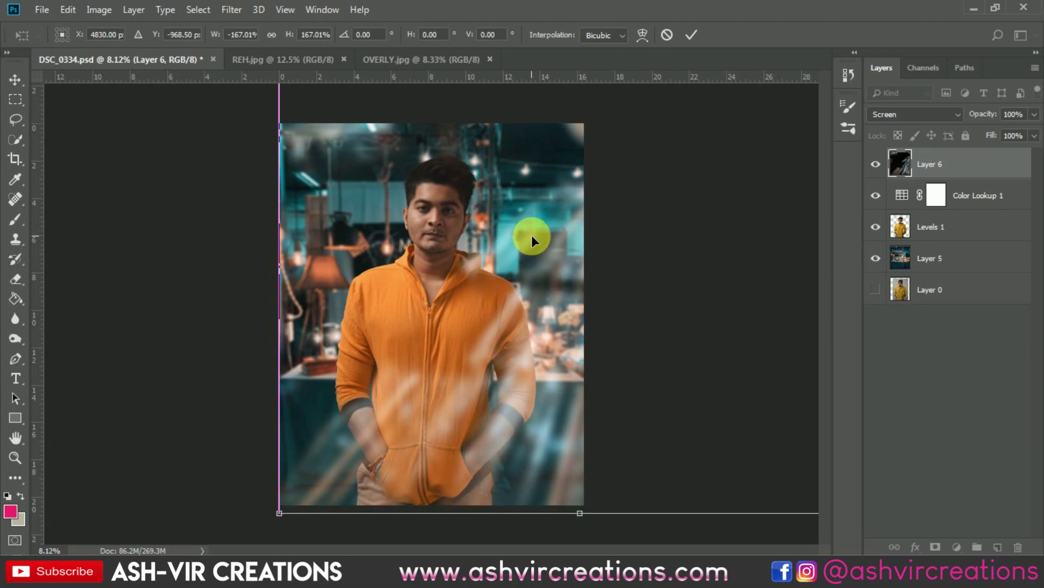
pyautogui.press('Return')
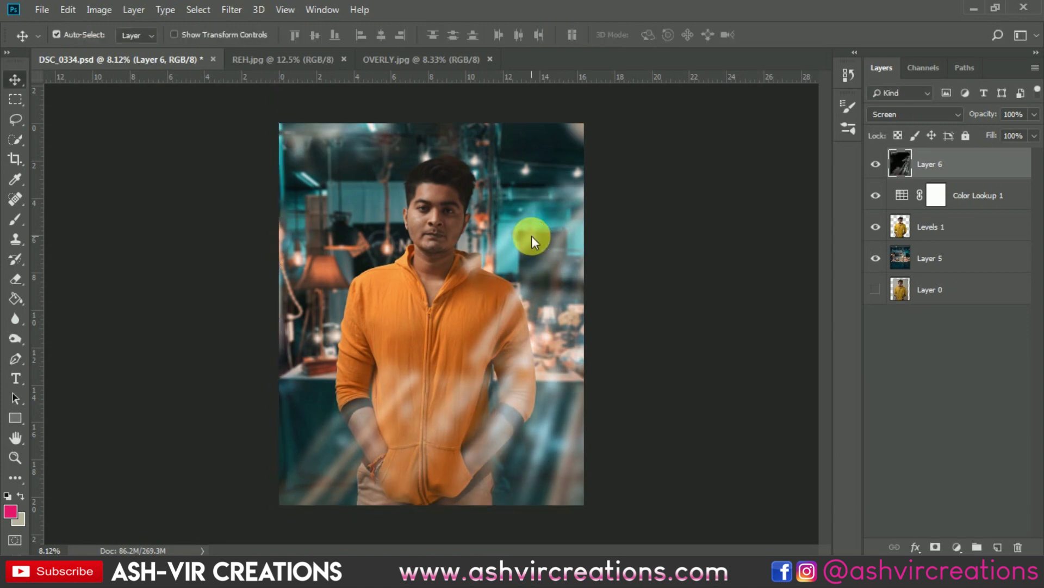
# - Apply Levels to the overlay layer with black input 13 and midtone 0.83, comparing the preview on and off
pyautogui.scroll(1, 532, 237)
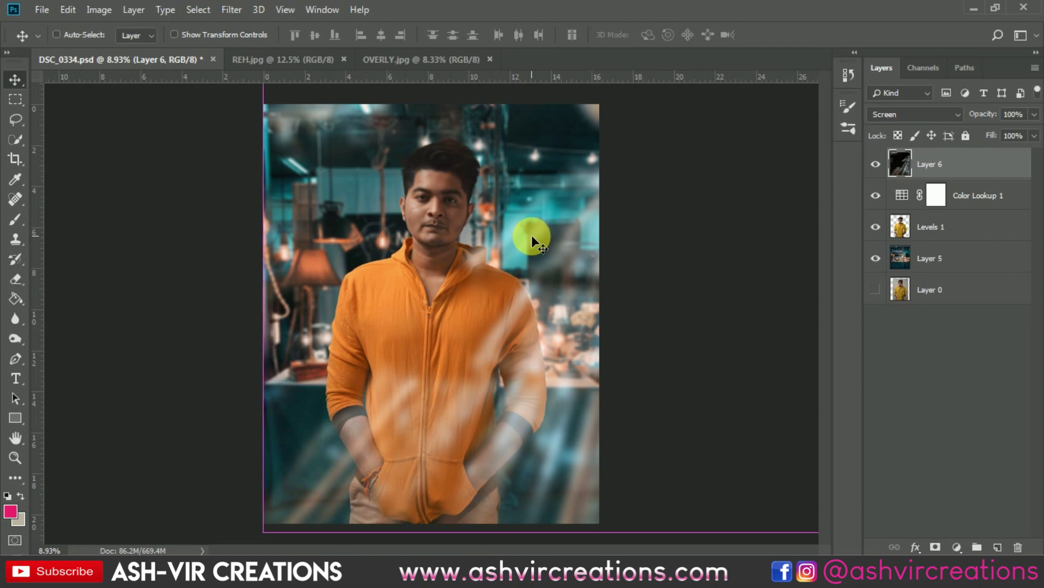
pyautogui.hotkey('ctrl', 'l')
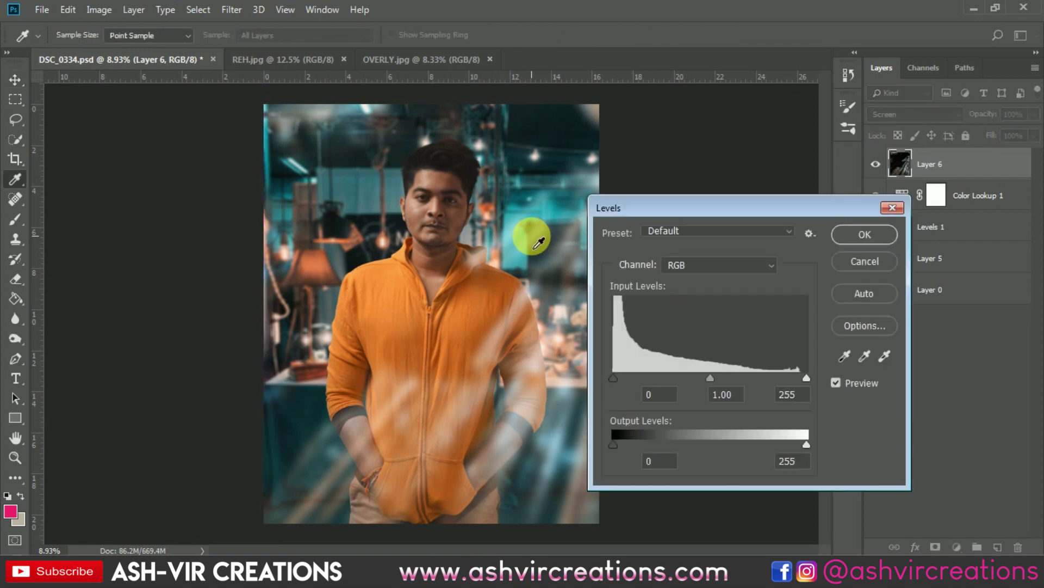
pyautogui.moveTo(613, 375); pyautogui.dragTo(622, 375)
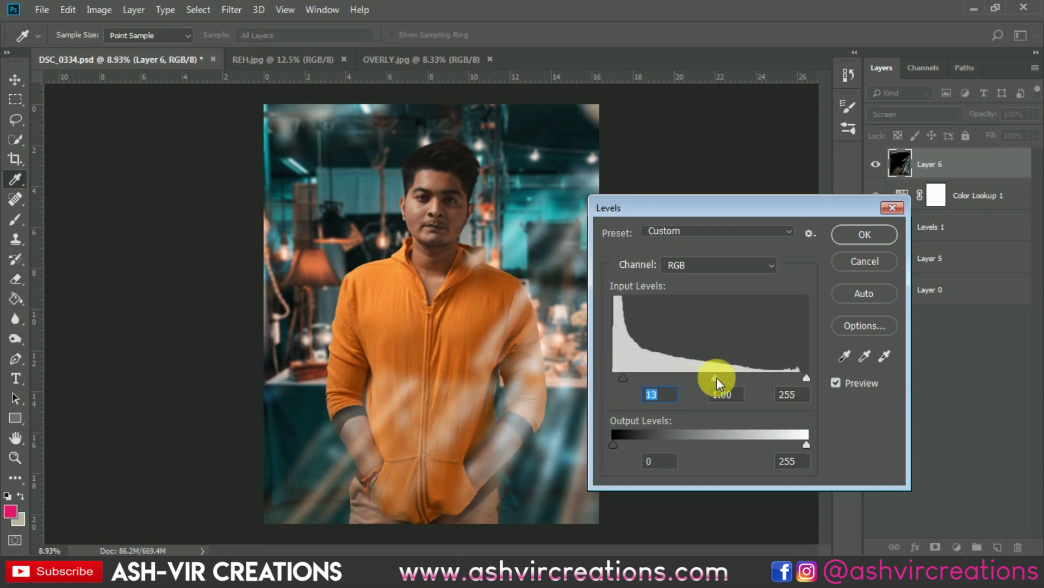
pyautogui.moveTo(716, 377); pyautogui.dragTo(727, 378)
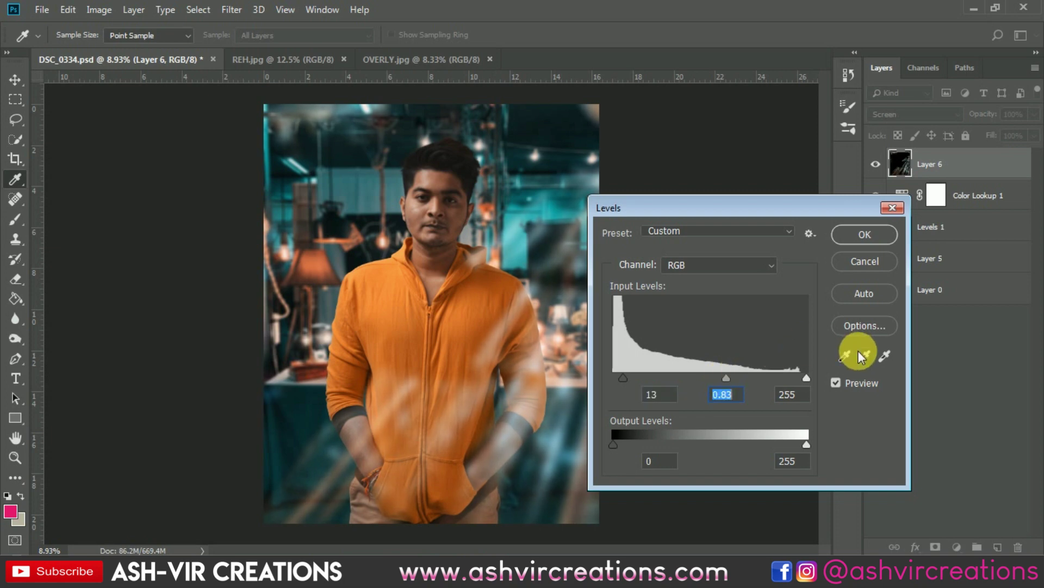
pyautogui.click(836, 383)
pyautogui.click(838, 380)
pyautogui.click(837, 381)
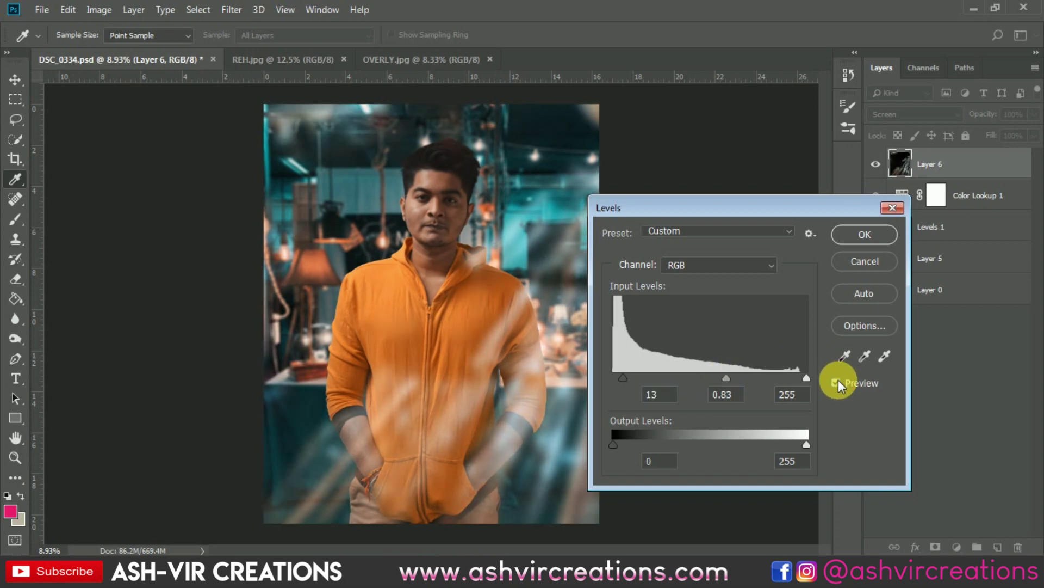
pyautogui.click(837, 381)
pyautogui.click(838, 381)
pyautogui.click(838, 381)
pyautogui.click(838, 381)
pyautogui.click(837, 381)
pyautogui.click(842, 233)
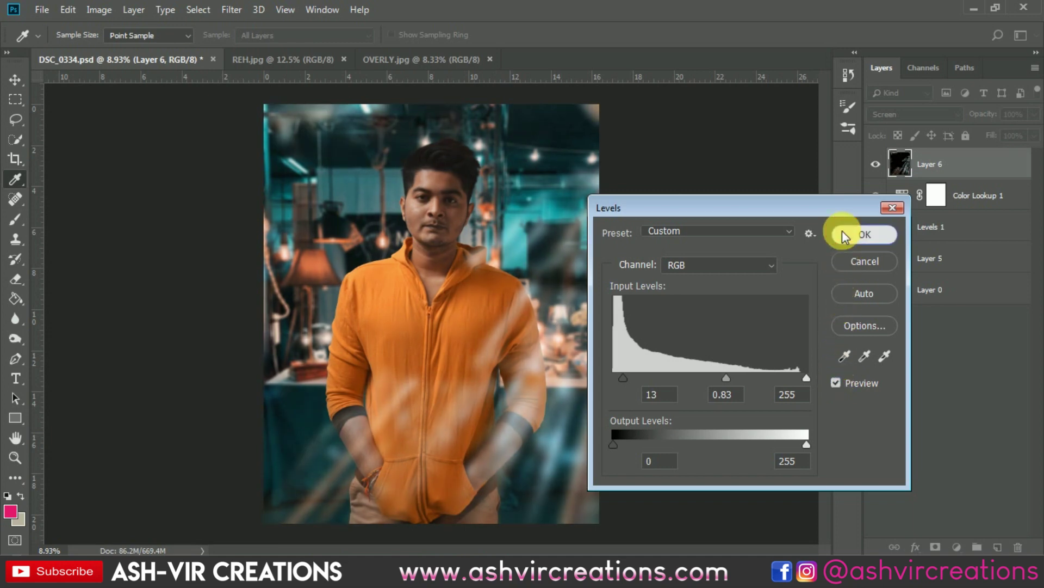
# - Compare the composite with and without the Screen-blended light overlay
pyautogui.click(876, 164)
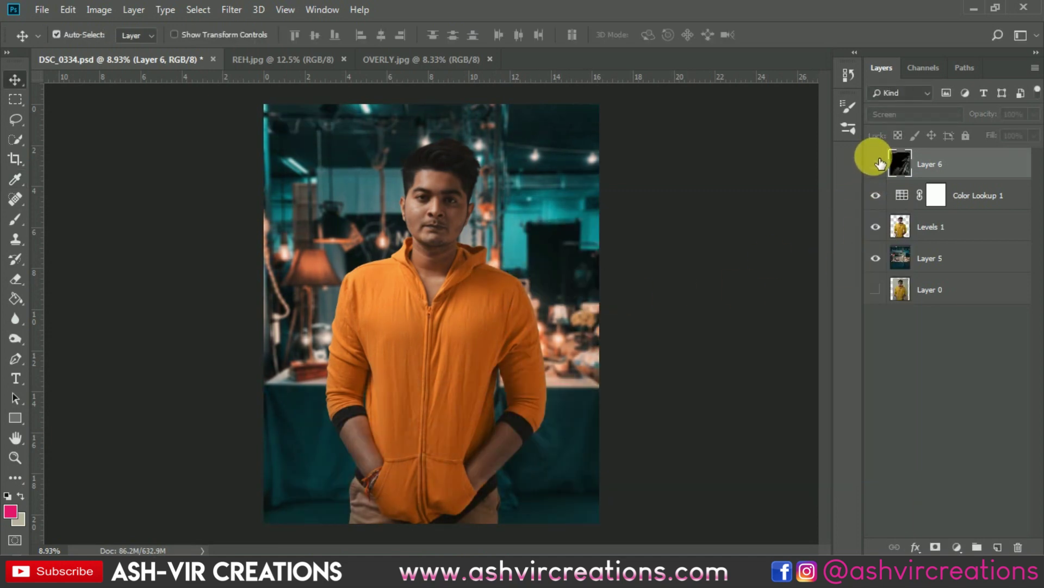
pyautogui.click(876, 164)
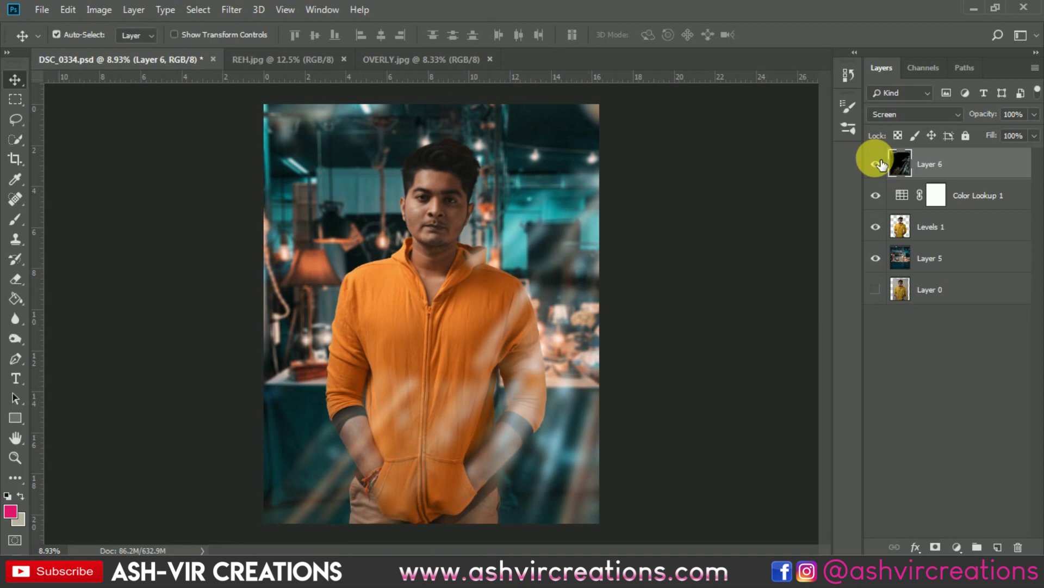
pyautogui.click(876, 164)
pyautogui.click(876, 164)
pyautogui.click(876, 163)
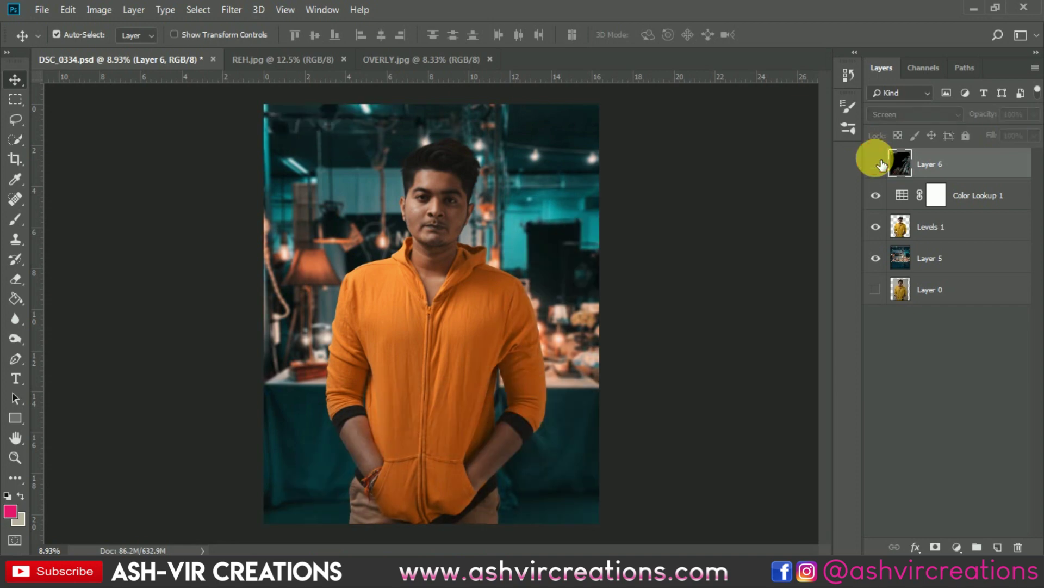
pyautogui.click(880, 164)
pyautogui.click(880, 164)
pyautogui.click(880, 163)
pyautogui.click(880, 163)
pyautogui.click(880, 164)
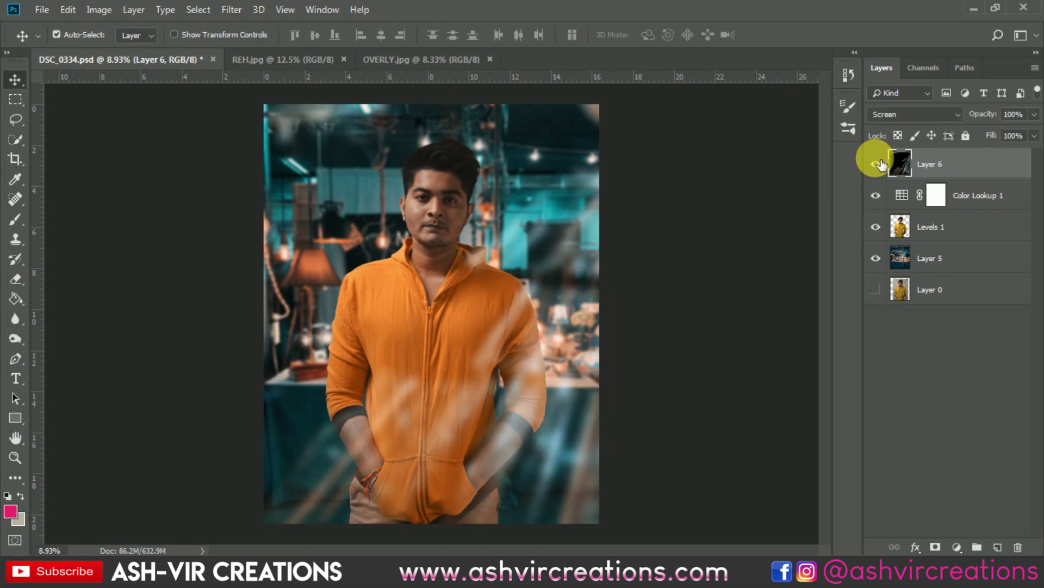
# - Hide the light overlay layer and add a Hue/Saturation adjustment layer directly above Color Lookup 1
pyautogui.click(877, 163)
pyautogui.click(980, 196)
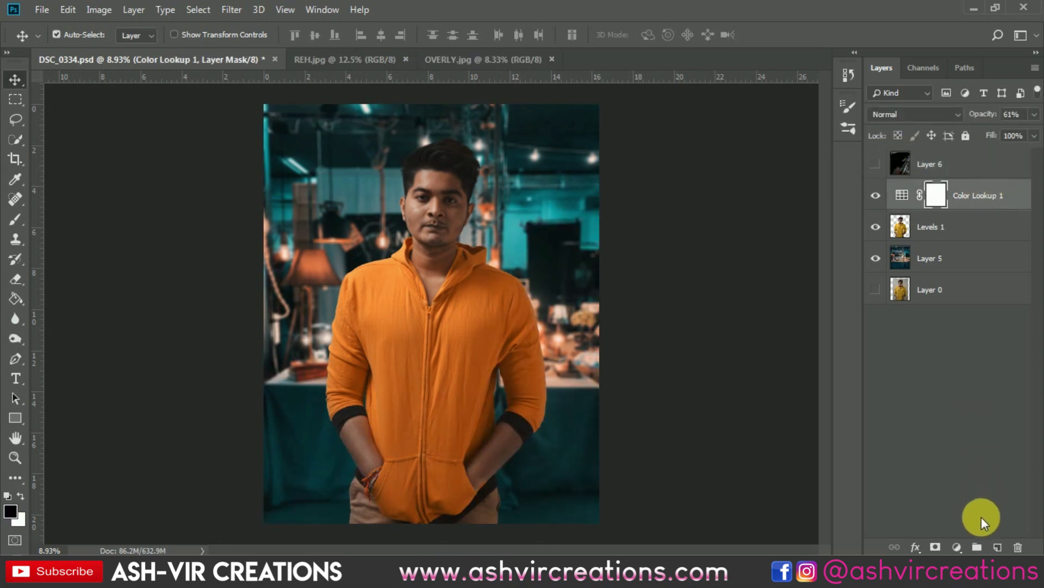
pyautogui.click(958, 547)
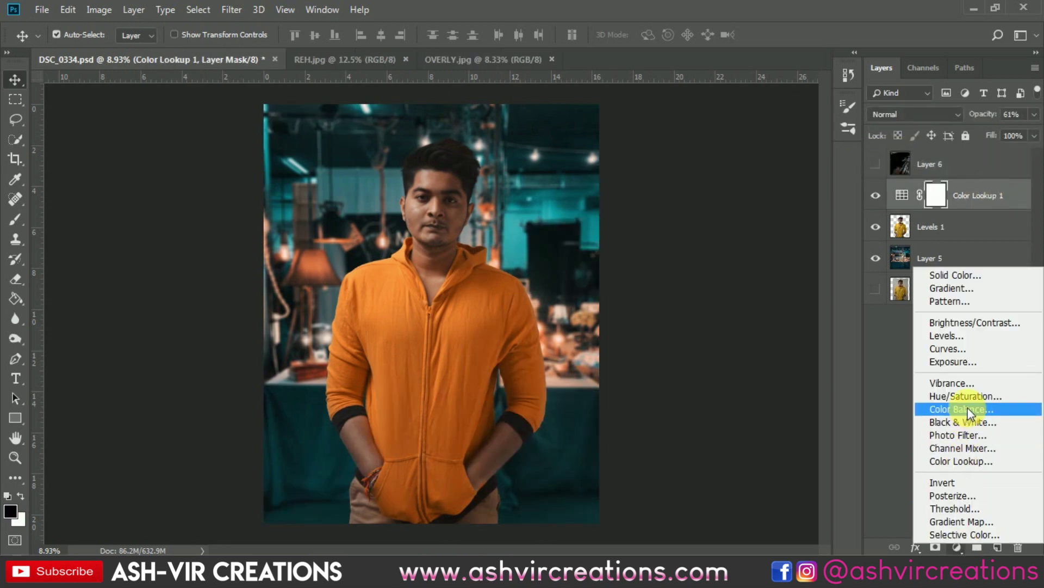
pyautogui.click(967, 397)
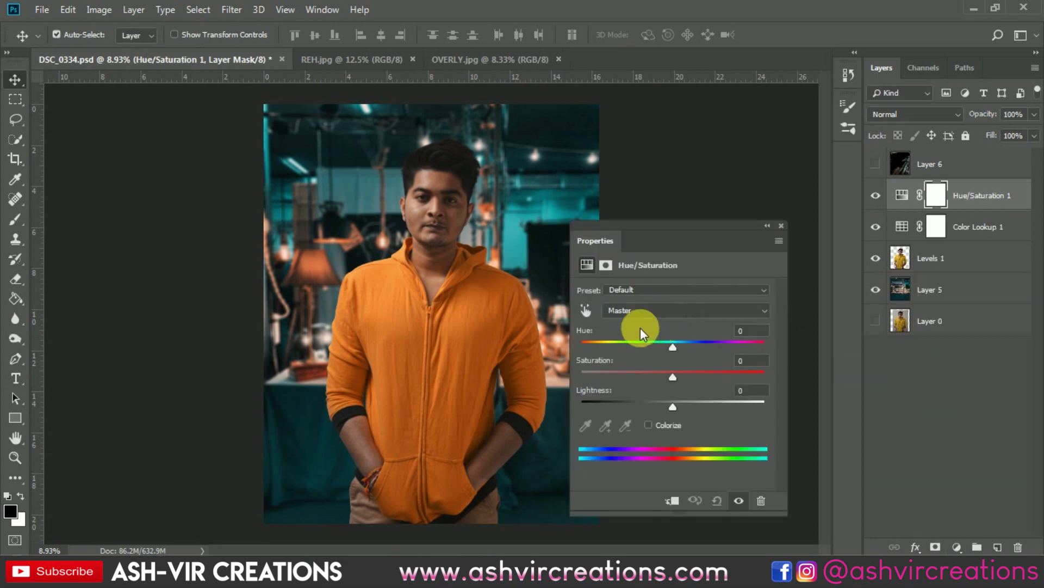
# - Target the Reds by sampling the man's forehead and set Hue to +3, Saturation to +16 and Lightness to +8
pyautogui.click(585, 312)
pyautogui.click(420, 182)
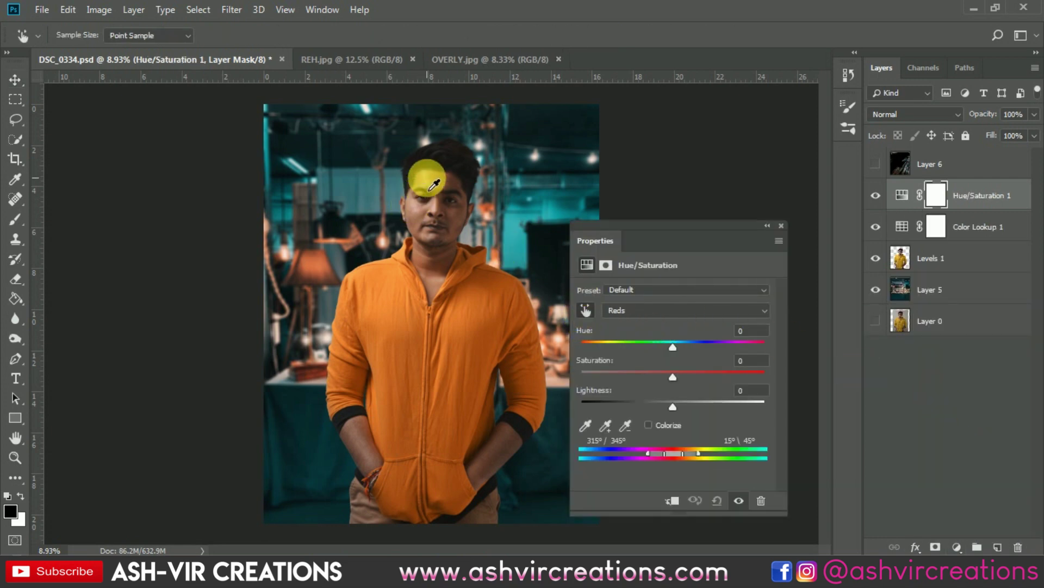
pyautogui.moveTo(674, 343); pyautogui.dragTo(675, 344)
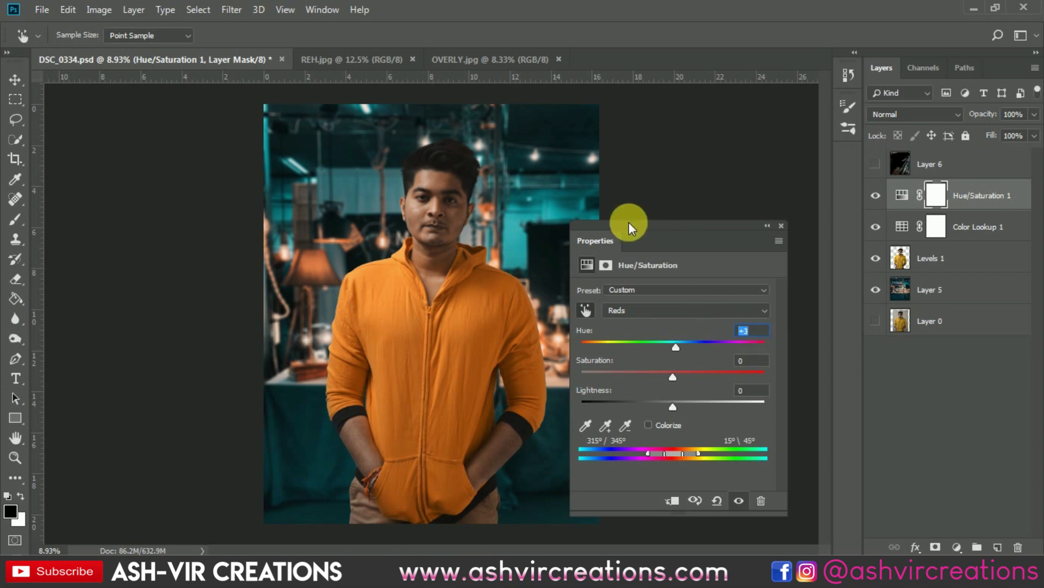
pyautogui.moveTo(682, 397); pyautogui.dragTo(688, 374)
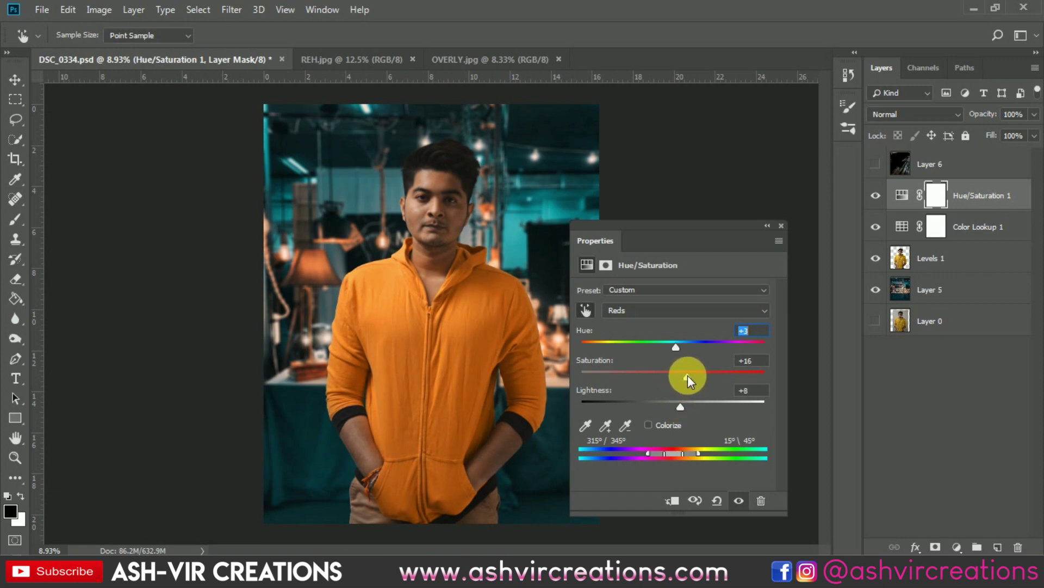
pyautogui.click(781, 226)
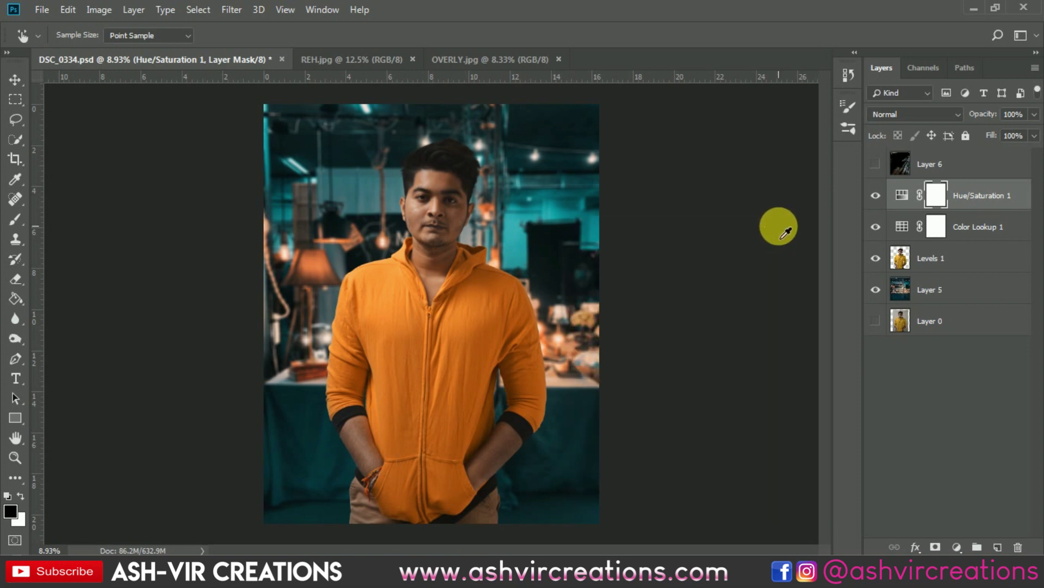
# - Compare the man's skin tone with and without the Hue/Saturation adjustment
pyautogui.click(876, 196)
pyautogui.click(876, 196)
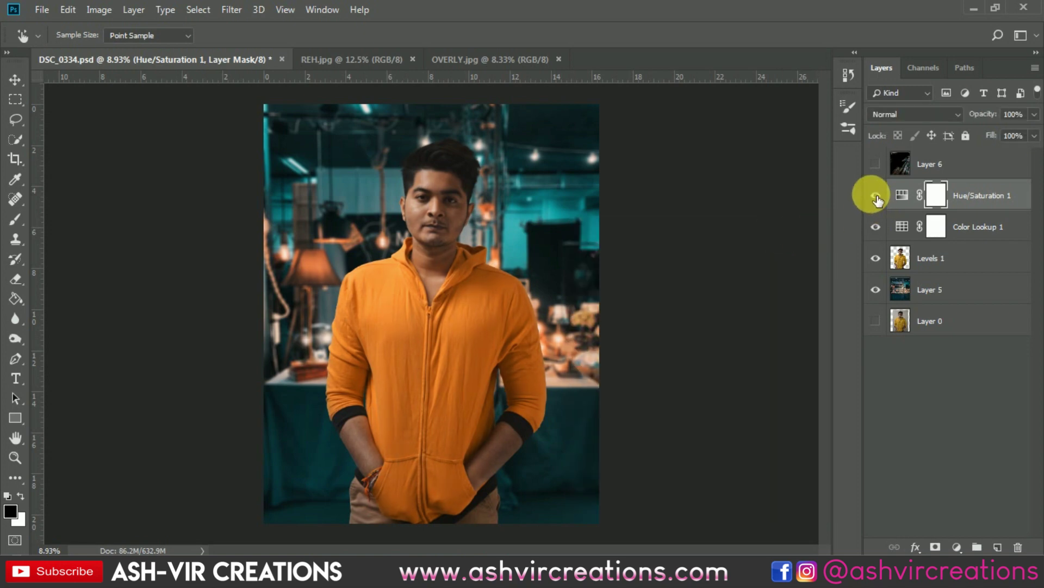
pyautogui.click(876, 196)
pyautogui.click(876, 196)
pyautogui.click(876, 196)
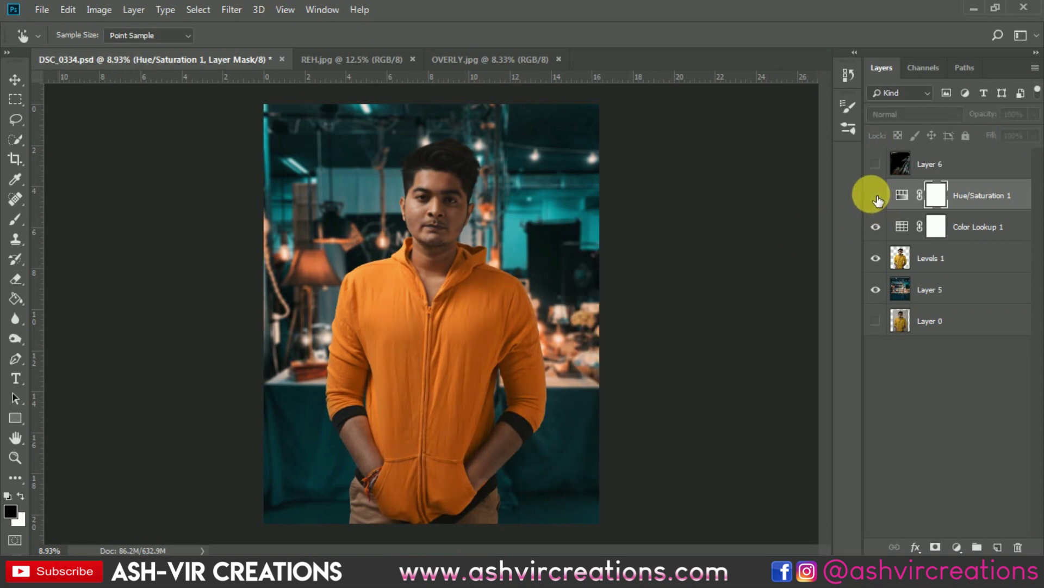
pyautogui.click(876, 196)
pyautogui.click(876, 196)
pyautogui.click(876, 196)
pyautogui.click(876, 195)
pyautogui.click(875, 196)
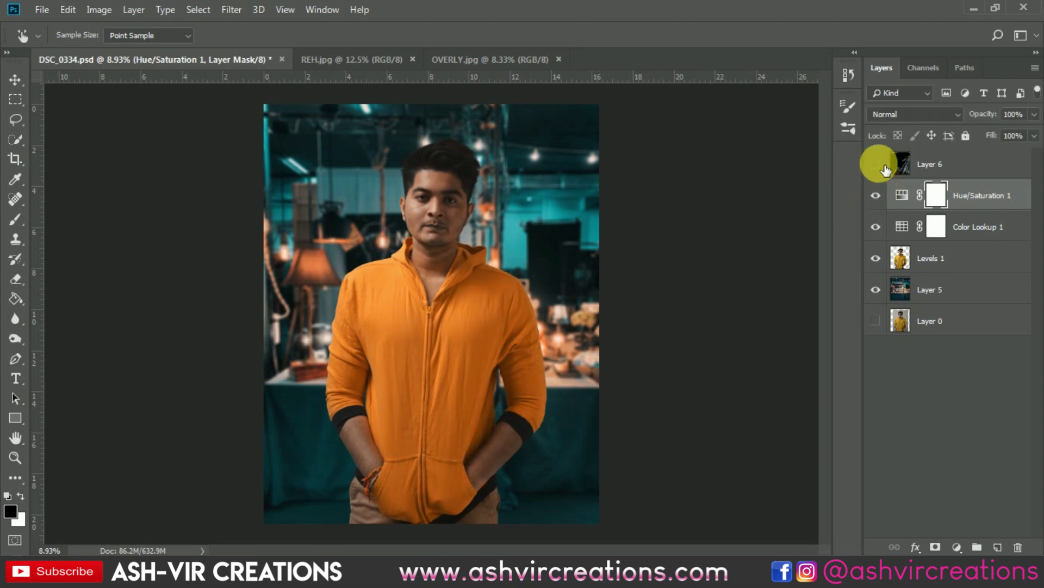
# - Make the Levels 1 layer active and switch to the Mixer Brush for retouching the man's face
pyautogui.scroll(3, 420, 238)
pyautogui.scroll(1, 427, 210)
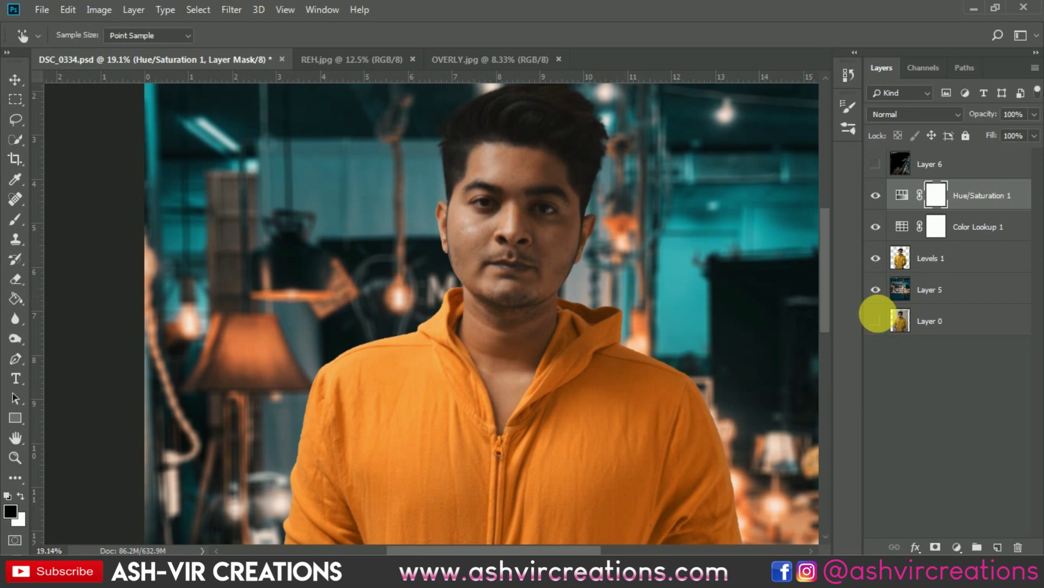
pyautogui.press('v')
pyautogui.keyDown('shift'); pyautogui.click(957, 294); pyautogui.keyUp('shift')
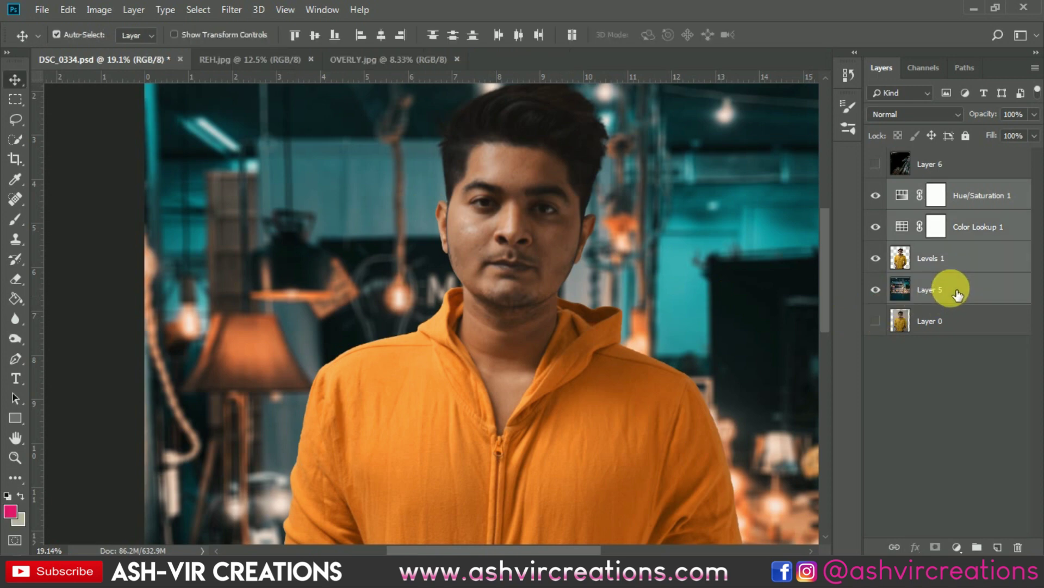
pyautogui.click(958, 260)
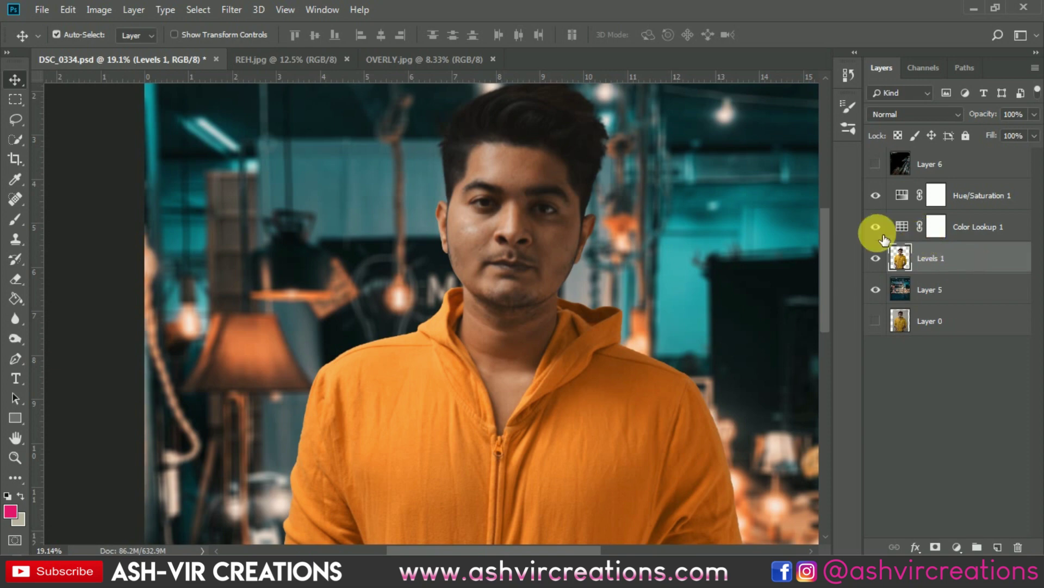
pyautogui.scroll(4, 524, 194)
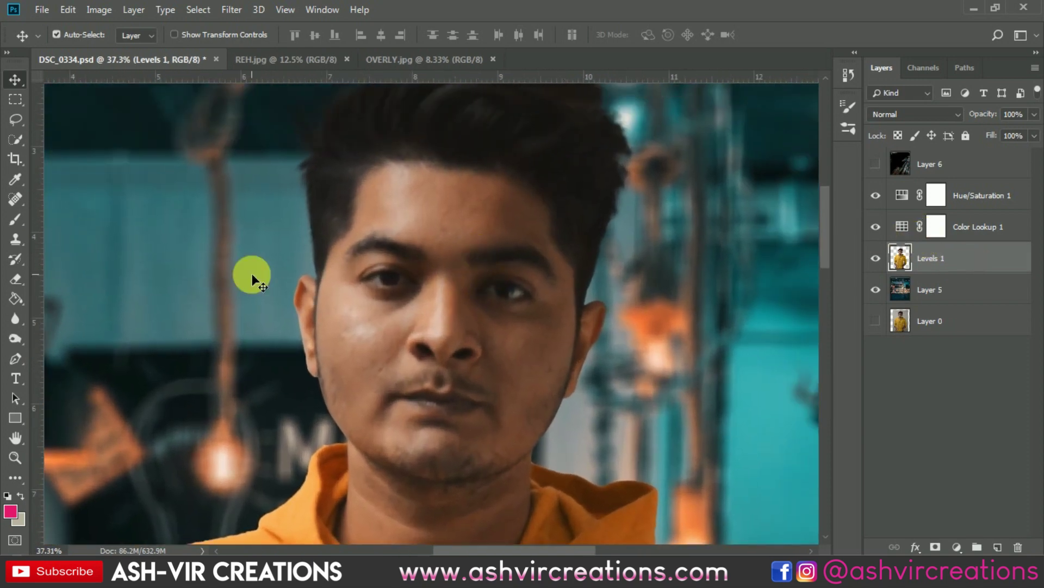
pyautogui.moveTo(15, 219); pyautogui.dragTo(87, 260)
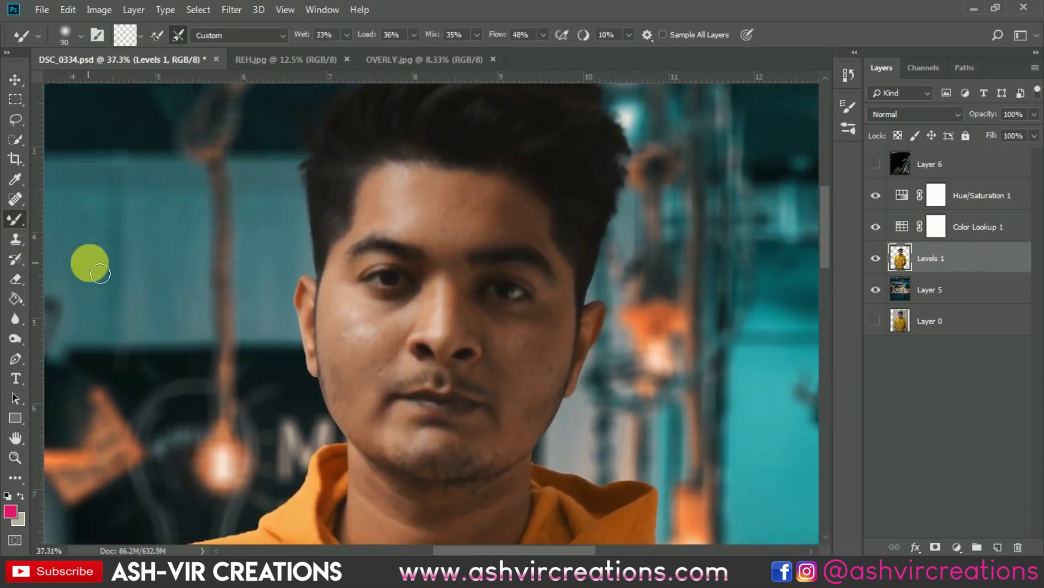
# - Enlarge the Mixer Brush to 200 and hide the Hue/Saturation 1 and Color Lookup 1 adjustment layers
pyautogui.press(']')
pyautogui.press(']')
pyautogui.press(']')
pyautogui.press(']')
pyautogui.press(']')
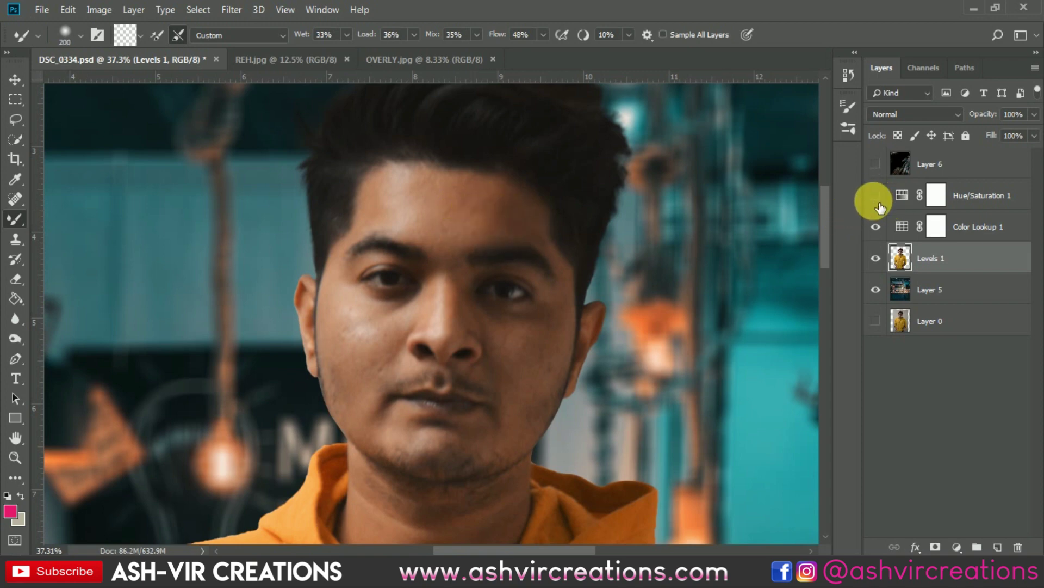
pyautogui.click(875, 226)
# - Smooth the man's forehead and the skin between his eyebrows with the Mixer Brush at sizes 125 to 150
pyautogui.keyDown('alt'); pyautogui.scroll(4, 446, 204); pyautogui.keyUp('alt')
pyautogui.press('[')
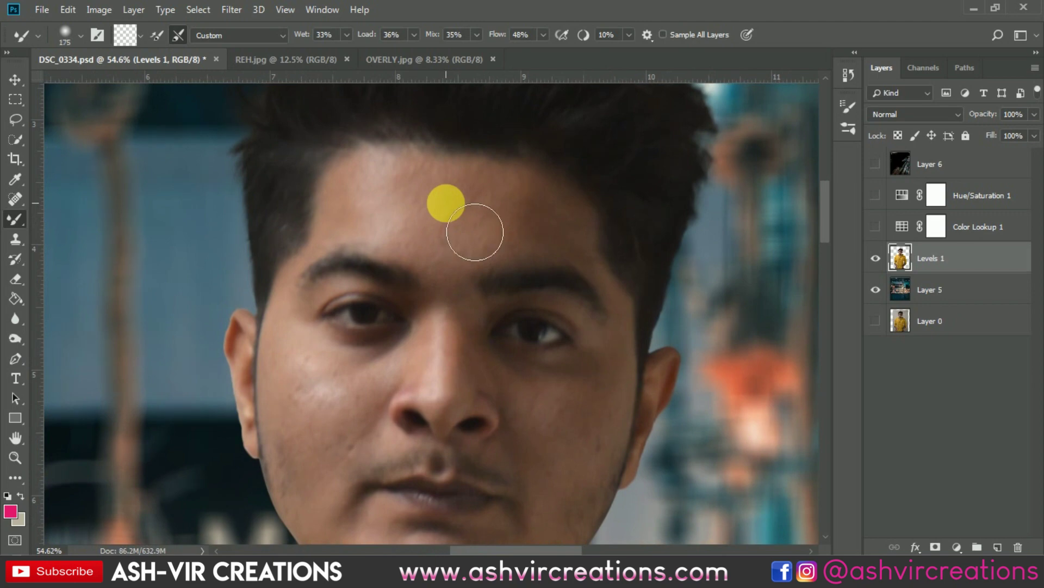
pyautogui.press('[')
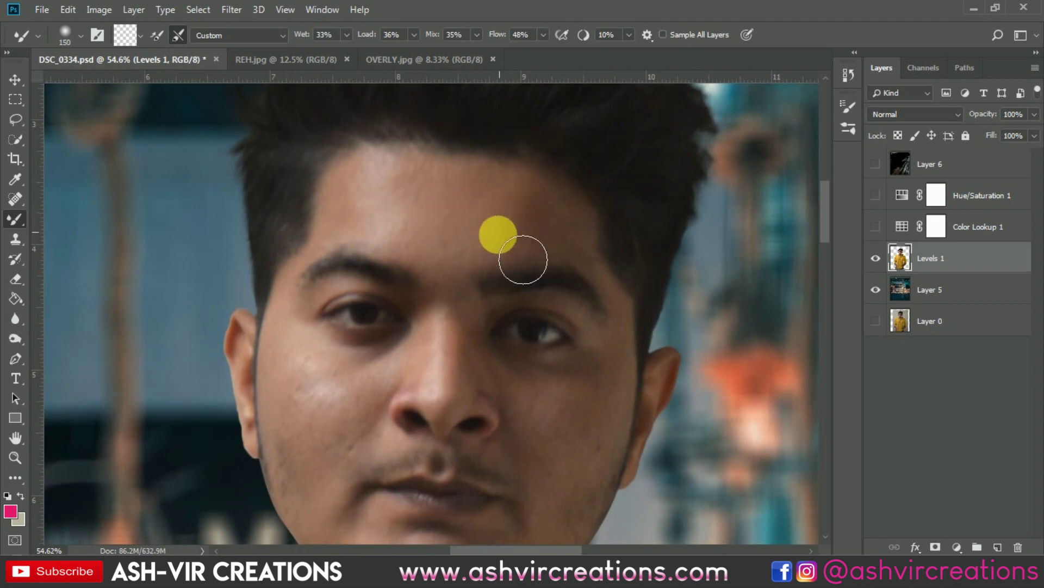
pyautogui.moveTo(515, 256)
pyautogui.mouseDown()
pyautogui.moveTo(532, 235)
pyautogui.moveTo(522, 261)
pyautogui.mouseUp()
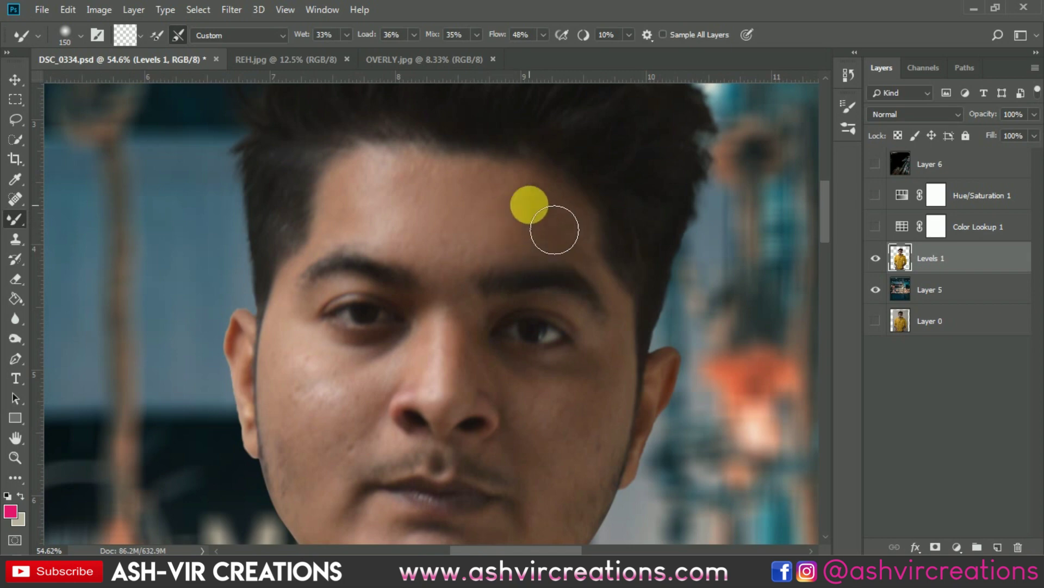
pyautogui.press('[')
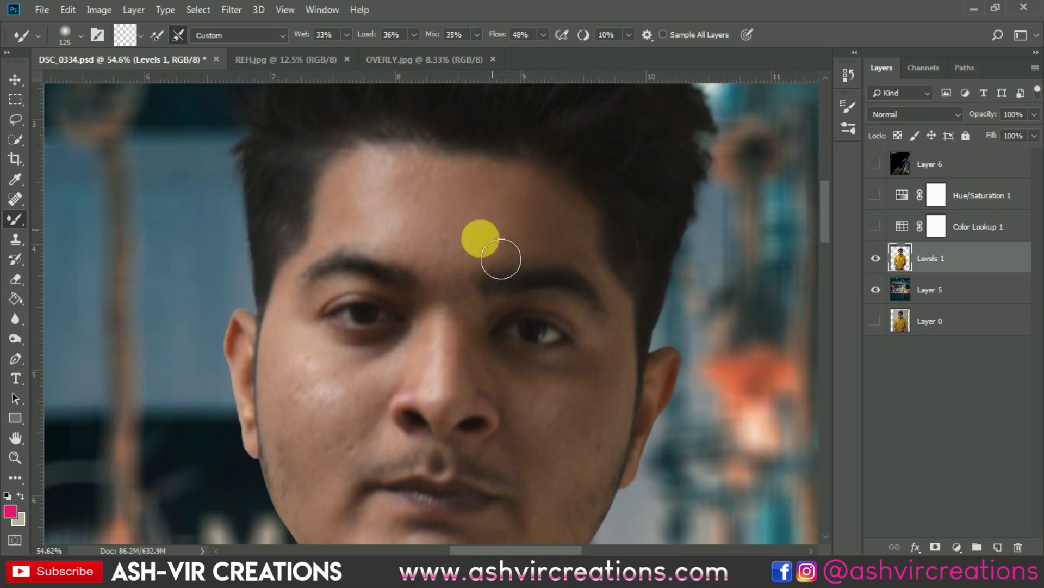
pyautogui.press(']')
pyautogui.moveTo(433, 204)
pyautogui.mouseDown()
pyautogui.moveTo(516, 205)
pyautogui.moveTo(458, 239)
pyautogui.moveTo(414, 230)
pyautogui.moveTo(430, 254)
pyautogui.moveTo(413, 223)
pyautogui.moveTo(421, 199)
pyautogui.moveTo(461, 256)
pyautogui.moveTo(416, 242)
pyautogui.mouseUp()
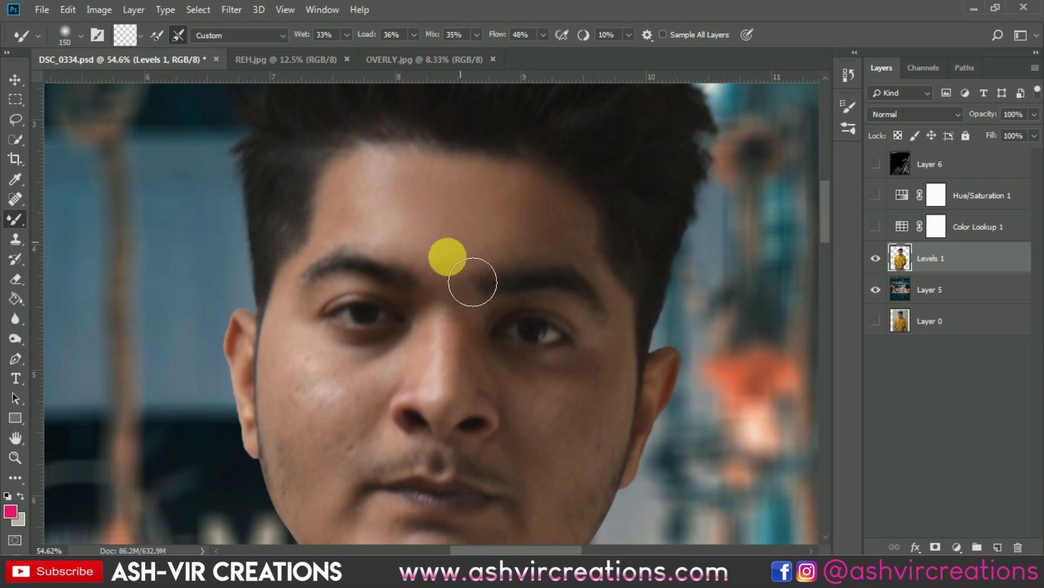
pyautogui.press('[')
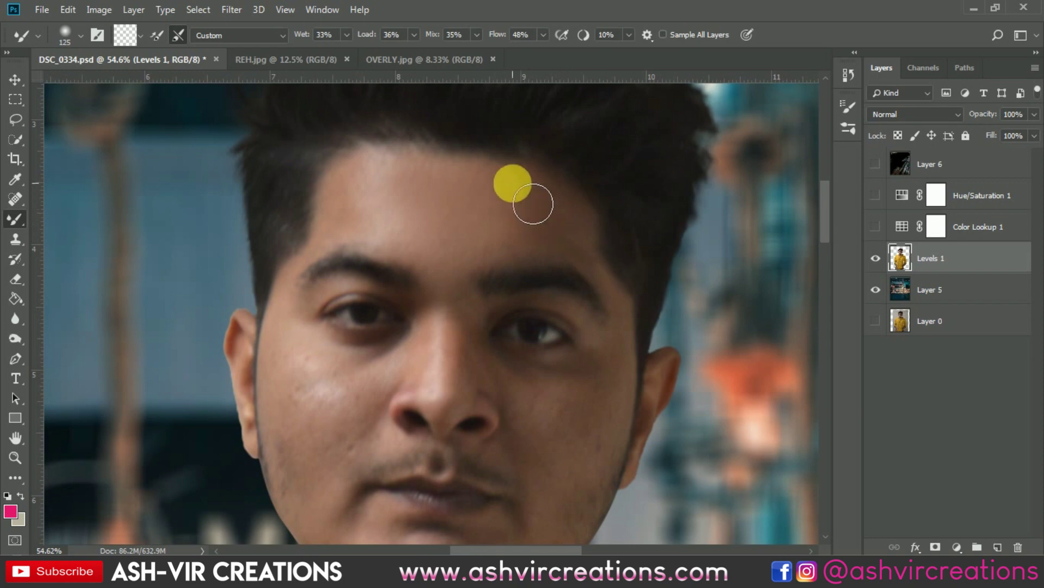
pyautogui.press(']')
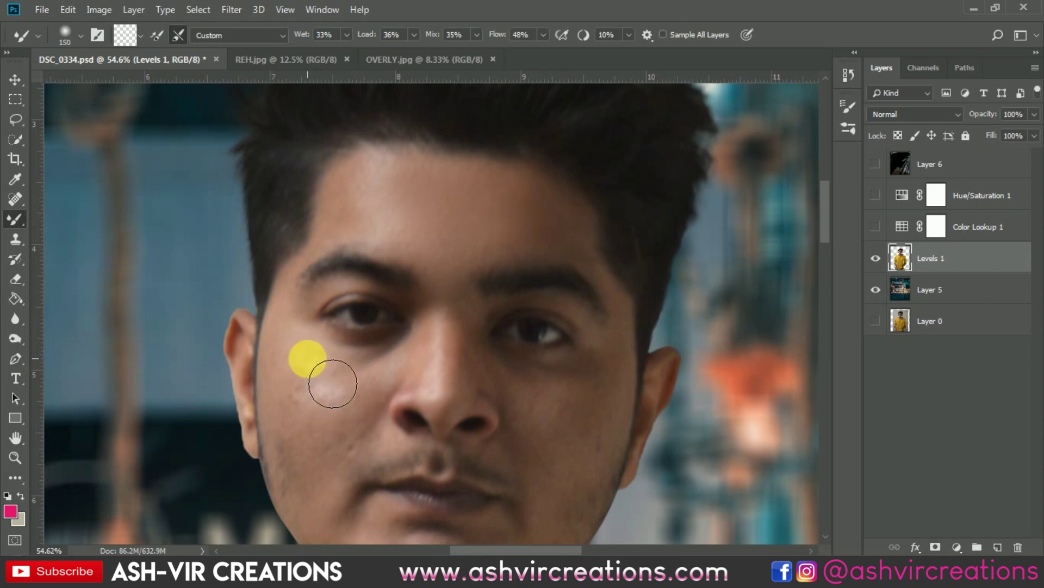
# - Blend away the shine and blemishes on the man's right cheek with the Mixer Brush at sizes 100 to 150
pyautogui.press('[')
pyautogui.press('[')
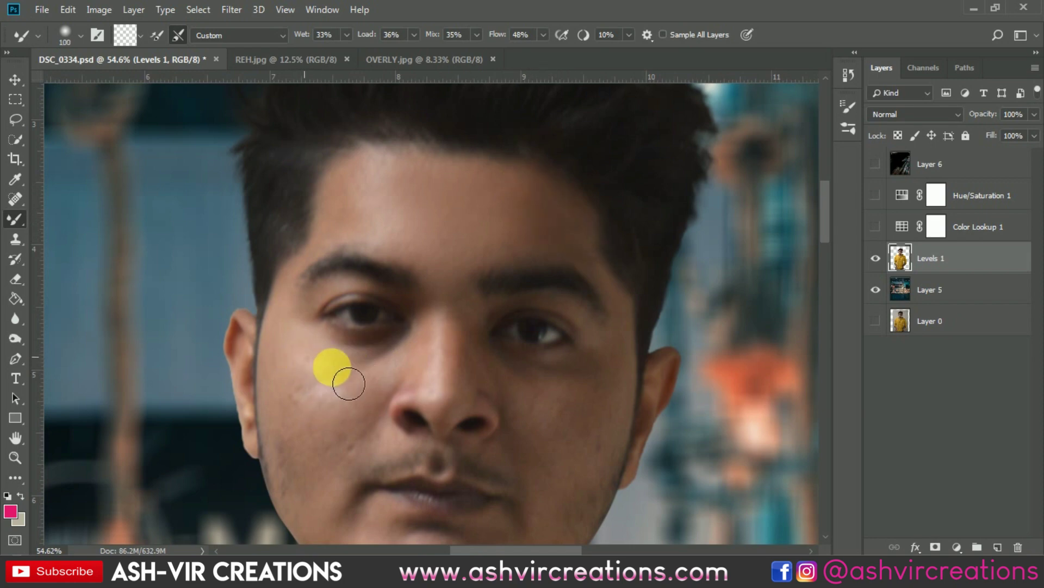
pyautogui.press(']')
pyautogui.press(']')
pyautogui.click(305, 412)
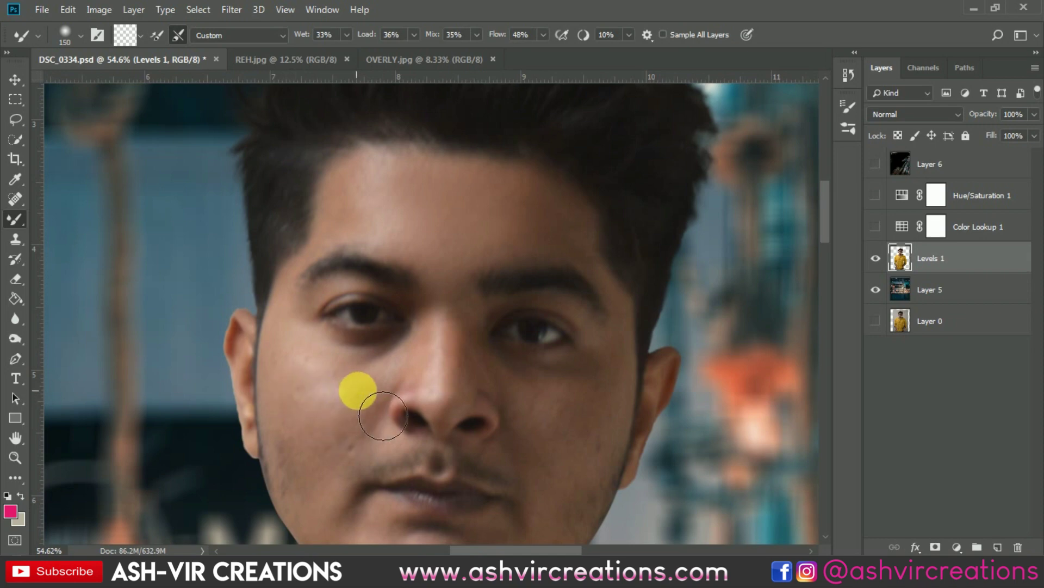
pyautogui.click(361, 433)
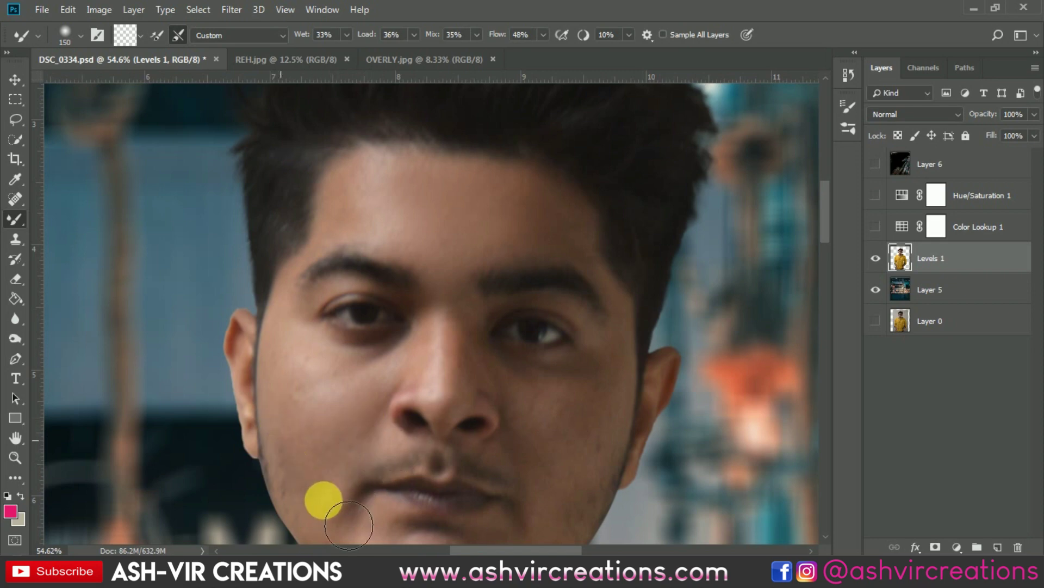
# - Smooth the man's lower right cheek and jaw beside the mouth, reducing the Mixer Brush to 100
pyautogui.moveTo(356, 434); pyautogui.dragTo(373, 257)
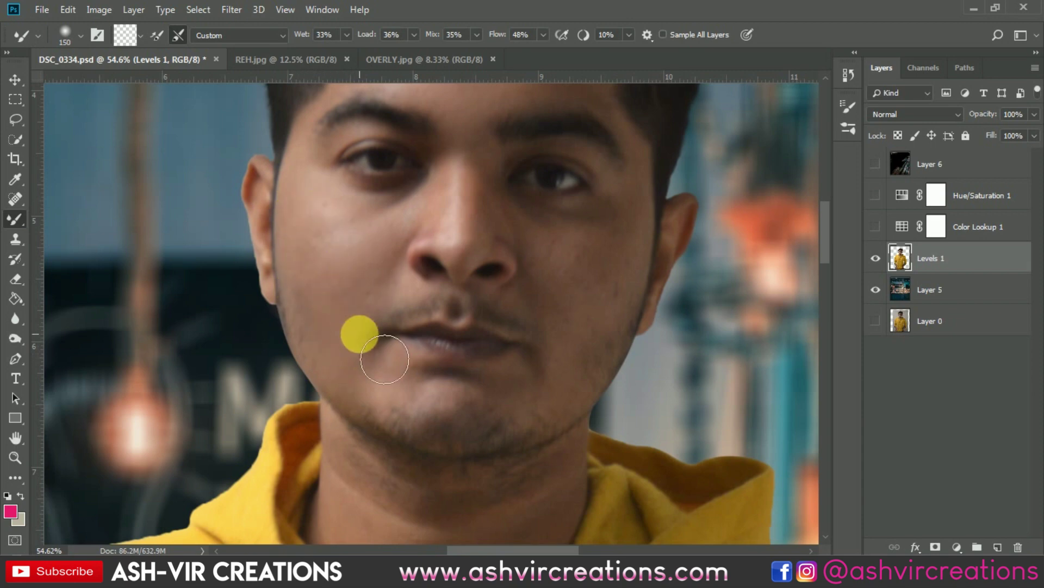
pyautogui.scroll(-1, 337, 305)
pyautogui.scroll(3, 336, 305)
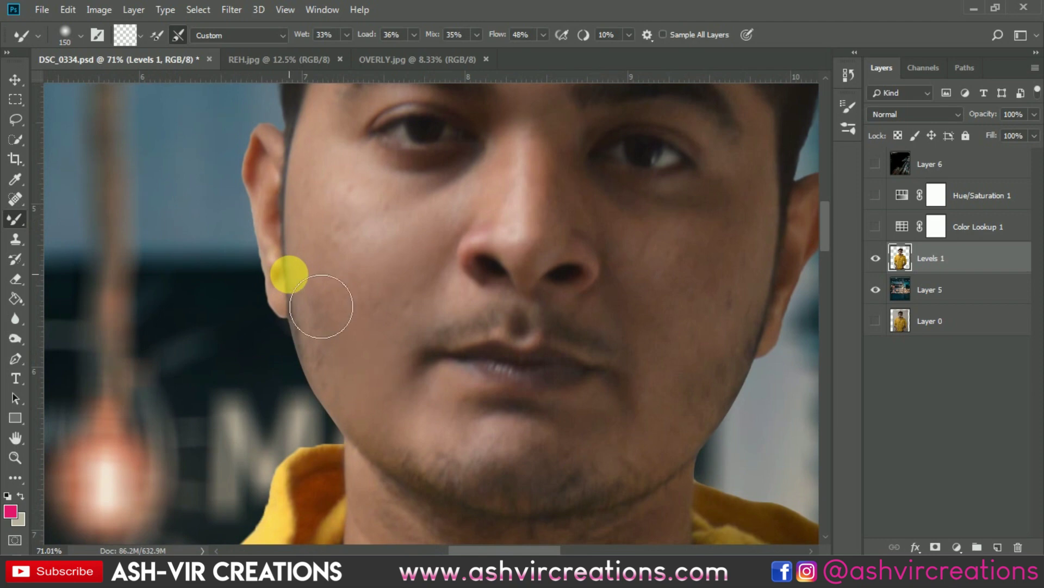
pyautogui.press('[')
pyautogui.press('[')
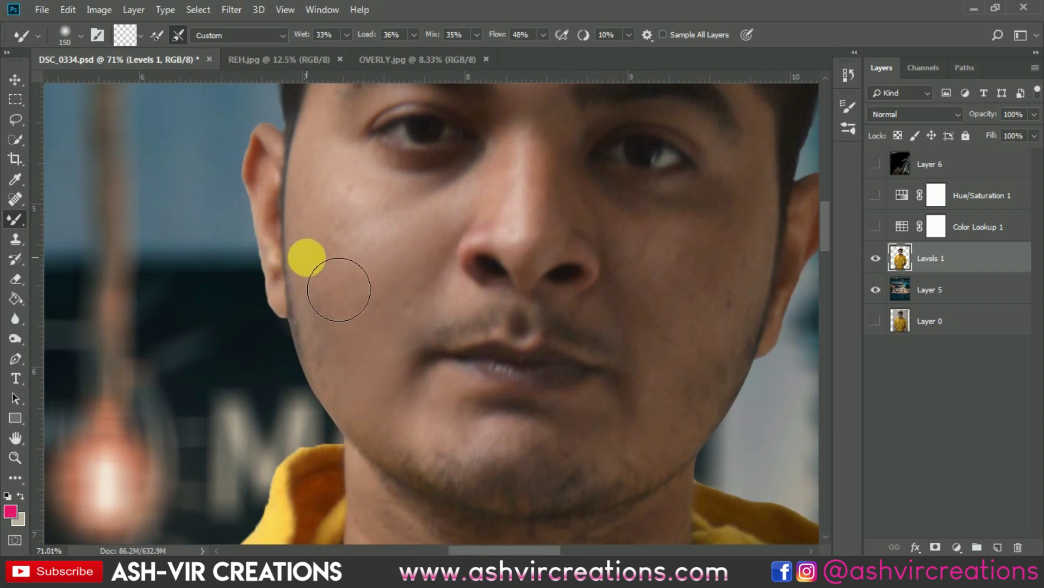
pyautogui.moveTo(399, 398)
pyautogui.mouseDown()
pyautogui.moveTo(439, 431)
pyautogui.moveTo(420, 374)
pyautogui.moveTo(424, 423)
pyautogui.moveTo(455, 444)
pyautogui.moveTo(456, 433)
pyautogui.moveTo(425, 425)
pyautogui.moveTo(381, 385)
pyautogui.moveTo(351, 309)
pyautogui.moveTo(449, 320)
pyautogui.moveTo(364, 349)
pyautogui.moveTo(341, 318)
pyautogui.moveTo(364, 378)
pyautogui.moveTo(398, 397)
pyautogui.moveTo(350, 365)
pyautogui.moveTo(394, 354)
pyautogui.mouseUp()
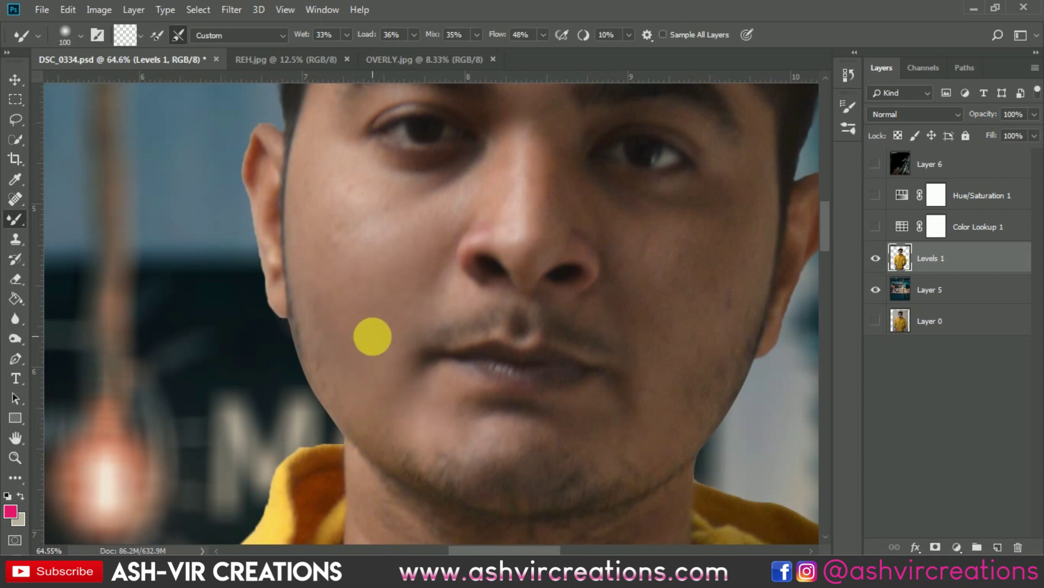
pyautogui.scroll(-3, 424, 339)
# - Smooth the skin around the man's mouth and chin with the Mixer Brush at size 100
pyautogui.moveTo(477, 352); pyautogui.dragTo(520, 359)
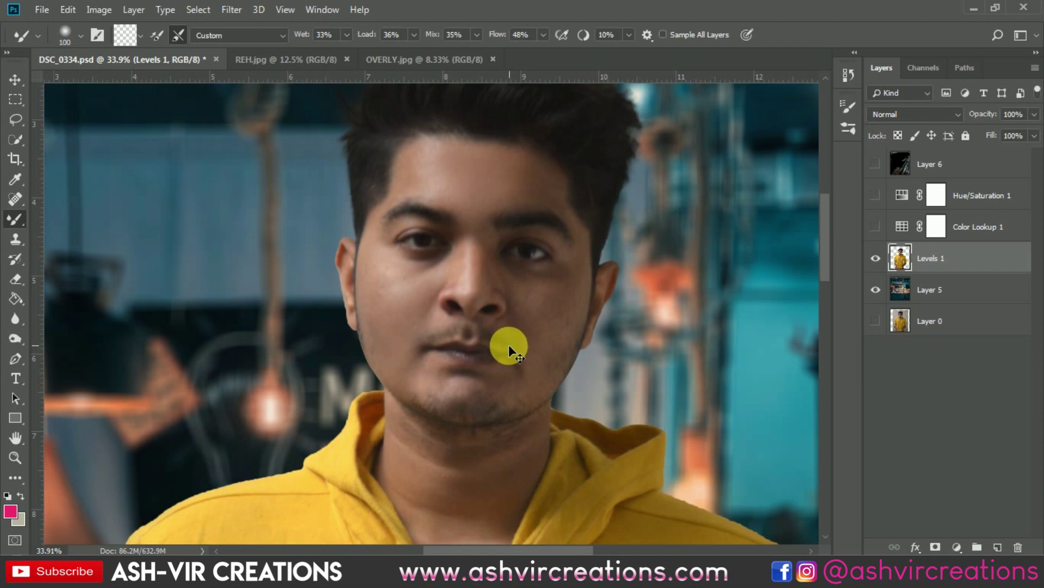
pyautogui.scroll(4, 501, 343)
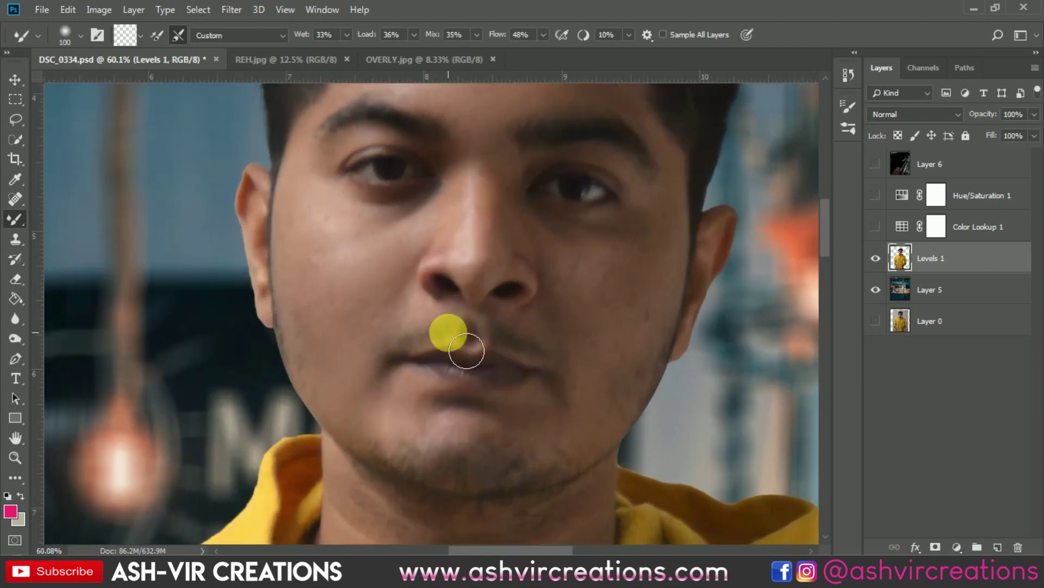
pyautogui.scroll(2, 466, 351)
pyautogui.moveTo(410, 398)
pyautogui.mouseDown()
pyautogui.moveTo(420, 369)
pyautogui.moveTo(625, 465)
pyautogui.moveTo(613, 431)
pyautogui.mouseUp()
pyautogui.moveTo(382, 437)
pyautogui.mouseDown()
pyautogui.moveTo(408, 397)
pyautogui.moveTo(378, 368)
pyautogui.moveTo(438, 448)
pyautogui.mouseUp()
pyautogui.scroll(1, 381, 375)
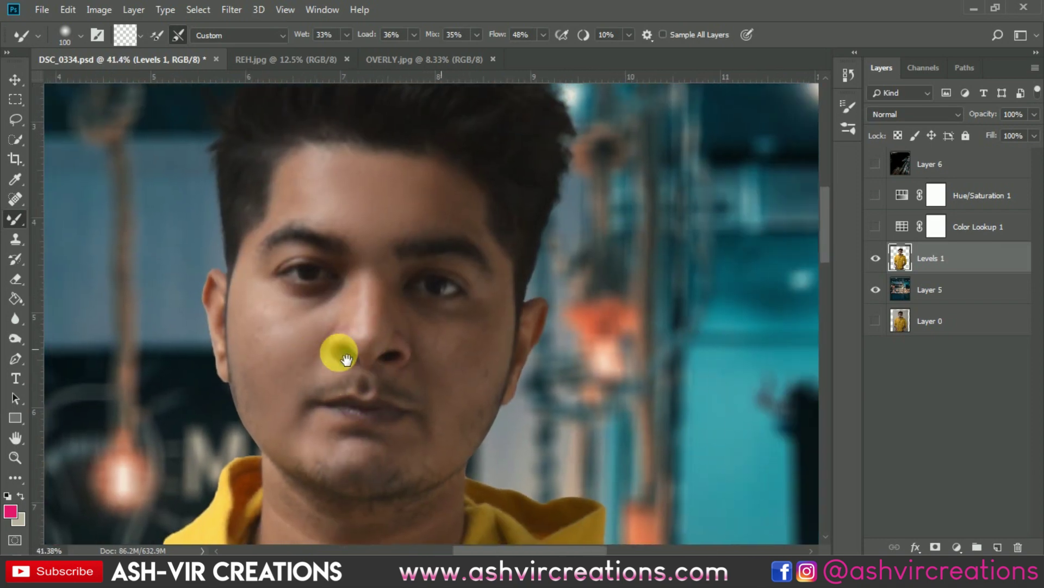
# - Smooth the man's left cheek from under the eye to the jaw with the Mixer Brush
pyautogui.scroll(1, 452, 353)
pyautogui.moveTo(436, 341)
pyautogui.mouseDown()
pyautogui.moveTo(482, 350)
pyautogui.moveTo(424, 345)
pyautogui.moveTo(430, 355)
pyautogui.mouseUp()
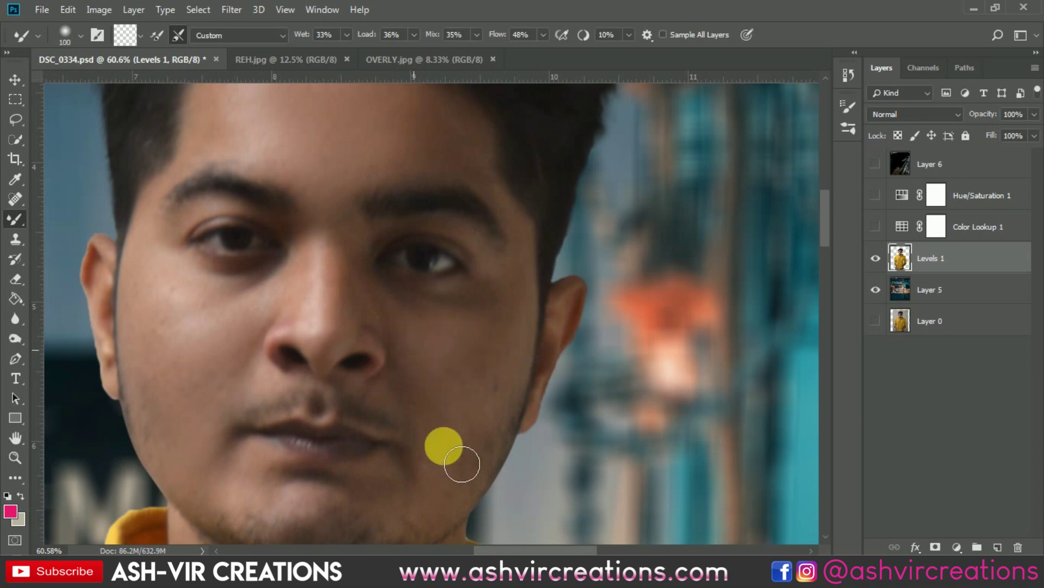
pyautogui.moveTo(462, 464)
pyautogui.mouseDown()
pyautogui.moveTo(469, 385)
pyautogui.moveTo(468, 403)
pyautogui.moveTo(479, 390)
pyautogui.moveTo(485, 421)
pyautogui.moveTo(507, 337)
pyautogui.moveTo(463, 348)
pyautogui.moveTo(496, 356)
pyautogui.moveTo(503, 386)
pyautogui.moveTo(479, 426)
pyautogui.moveTo(508, 366)
pyautogui.moveTo(478, 382)
pyautogui.moveTo(515, 385)
pyautogui.moveTo(480, 387)
pyautogui.moveTo(540, 359)
pyautogui.moveTo(513, 420)
pyautogui.moveTo(494, 427)
pyautogui.moveTo(520, 353)
pyautogui.moveTo(446, 378)
pyautogui.moveTo(519, 345)
pyautogui.moveTo(456, 347)
pyautogui.moveTo(478, 371)
pyautogui.moveTo(420, 362)
pyautogui.moveTo(425, 351)
pyautogui.moveTo(483, 413)
pyautogui.moveTo(521, 388)
pyautogui.moveTo(533, 365)
pyautogui.moveTo(534, 390)
pyautogui.moveTo(468, 455)
pyautogui.moveTo(492, 433)
pyautogui.moveTo(454, 492)
pyautogui.moveTo(467, 426)
pyautogui.moveTo(456, 440)
pyautogui.moveTo(432, 422)
pyautogui.moveTo(403, 356)
pyautogui.moveTo(422, 350)
pyautogui.moveTo(422, 362)
pyautogui.moveTo(370, 274)
pyautogui.moveTo(404, 322)
pyautogui.moveTo(378, 289)
pyautogui.moveTo(365, 333)
pyautogui.moveTo(357, 241)
pyautogui.moveTo(528, 345)
pyautogui.moveTo(483, 313)
pyautogui.moveTo(523, 311)
pyautogui.moveTo(474, 317)
pyautogui.moveTo(477, 328)
pyautogui.moveTo(458, 331)
pyautogui.moveTo(412, 305)
pyautogui.moveTo(478, 326)
pyautogui.mouseUp()
pyautogui.scroll(-3, 513, 319)
pyautogui.scroll(-2, 363, 292)
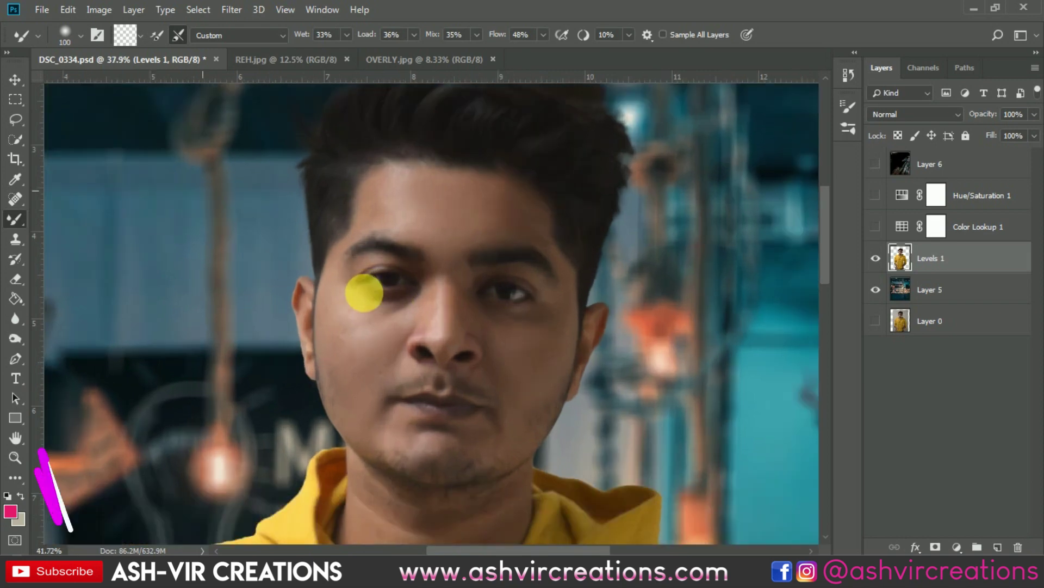
# - Touch up the skin on the nose and under the man's right eye with the Mixer Brush
pyautogui.scroll(4, 364, 293)
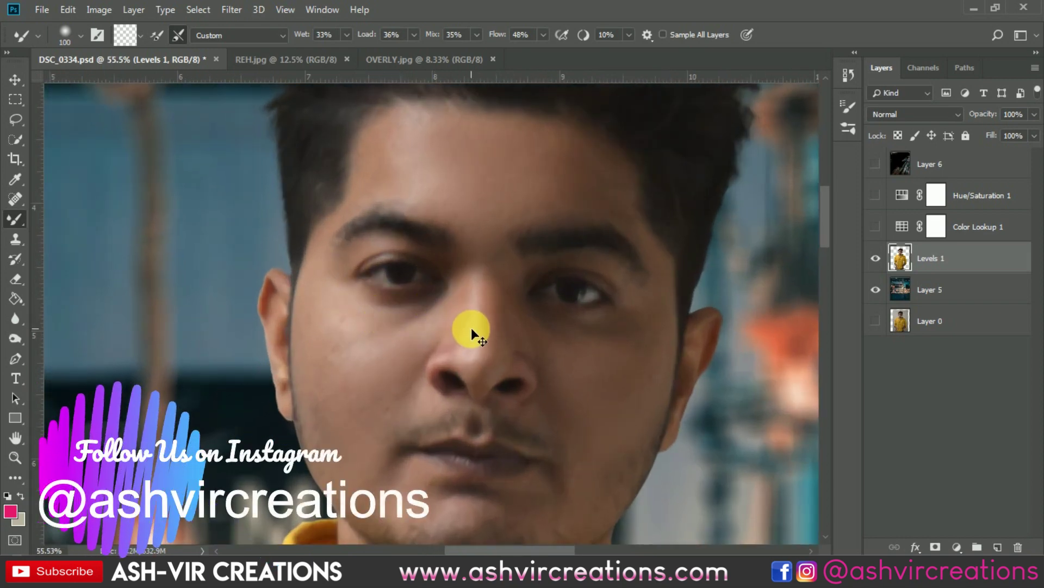
pyautogui.moveTo(471, 327)
pyautogui.mouseDown()
pyautogui.moveTo(427, 331)
pyautogui.moveTo(414, 311)
pyautogui.moveTo(464, 314)
pyautogui.mouseUp()
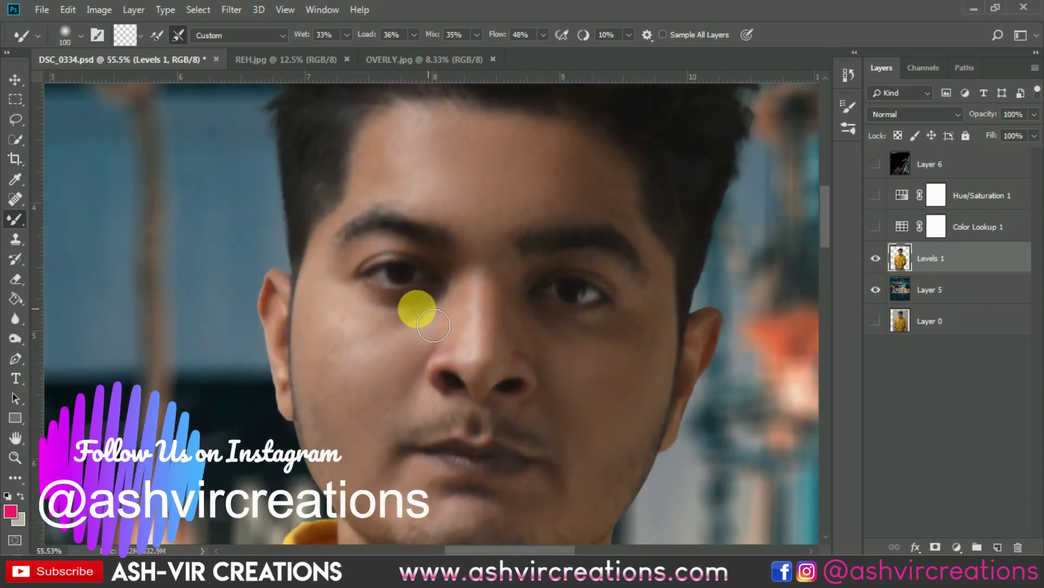
pyautogui.scroll(-4, 497, 312)
# - Smooth the man's neck and upper chest with the Mixer Brush enlarged to 150
pyautogui.moveTo(544, 320); pyautogui.dragTo(435, 258)
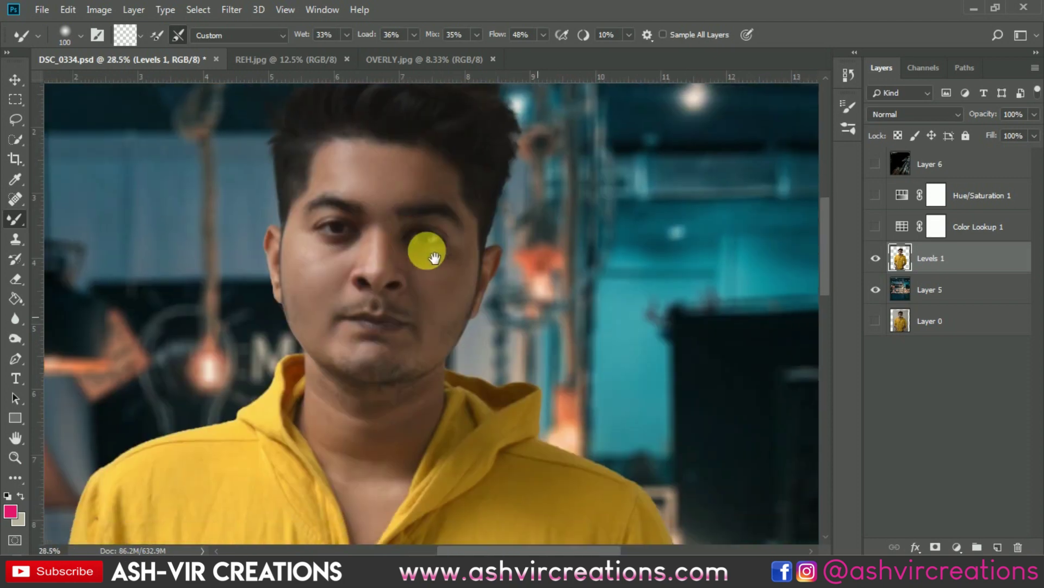
pyautogui.scroll(3, 376, 381)
pyautogui.press(']')
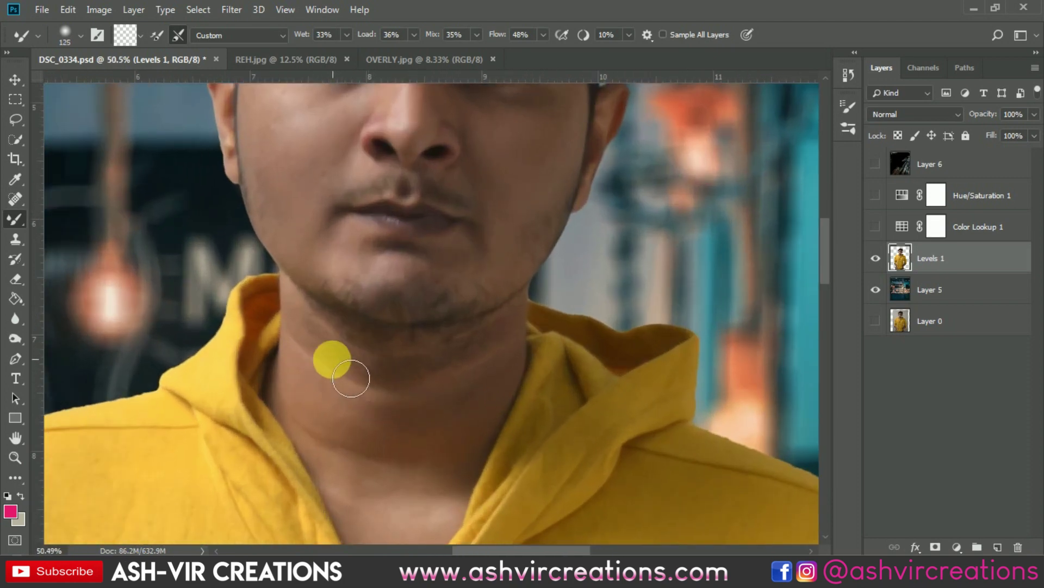
pyautogui.moveTo(324, 366)
pyautogui.mouseDown()
pyautogui.moveTo(325, 382)
pyautogui.moveTo(331, 354)
pyautogui.moveTo(310, 413)
pyautogui.moveTo(318, 350)
pyautogui.mouseUp()
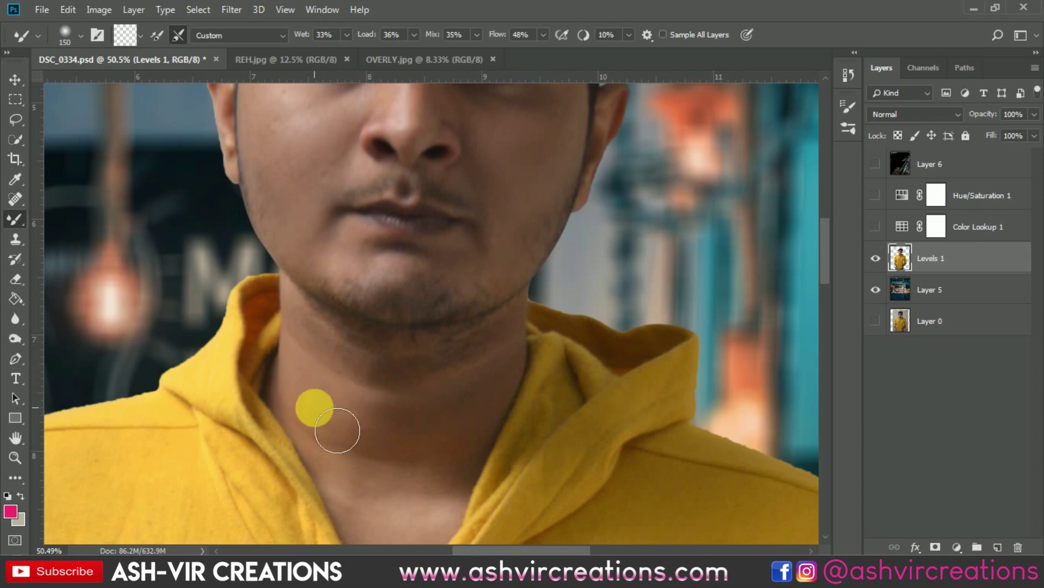
pyautogui.moveTo(385, 491); pyautogui.dragTo(346, 403)
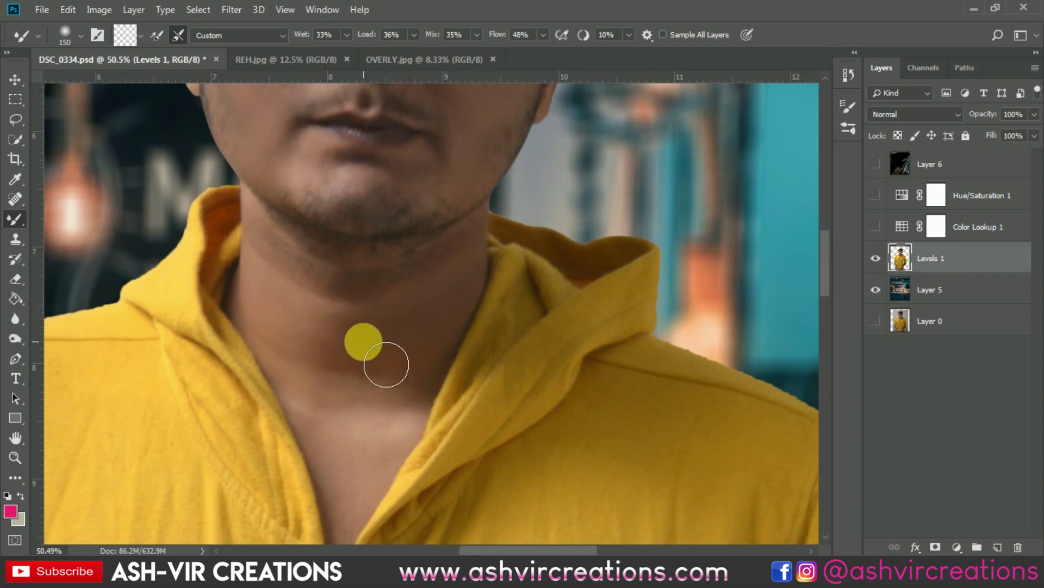
pyautogui.scroll(-5, 416, 390)
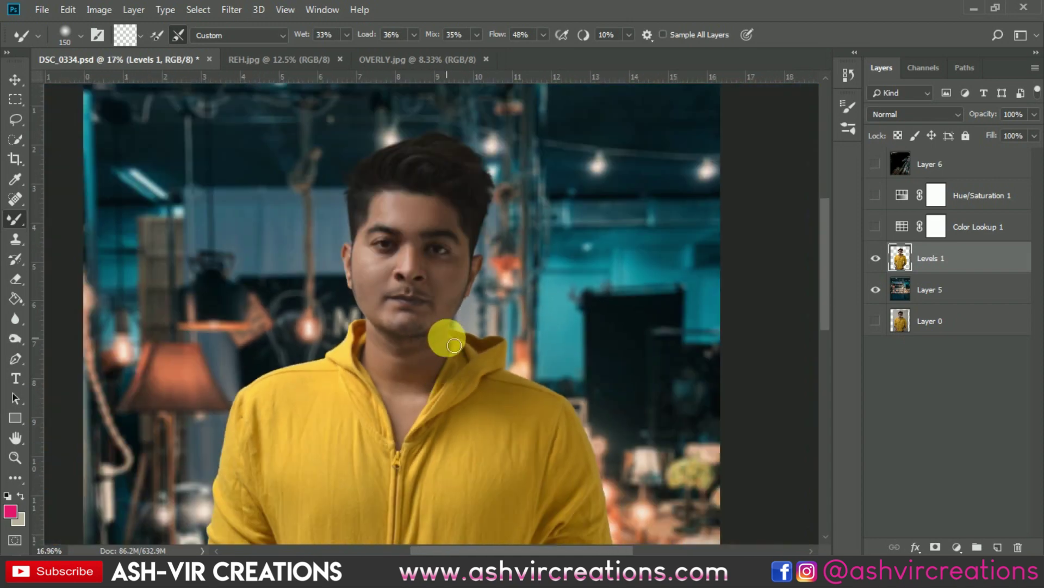
# - Add a new empty layer directly above the Levels 1 layer
pyautogui.scroll(2, 407, 247)
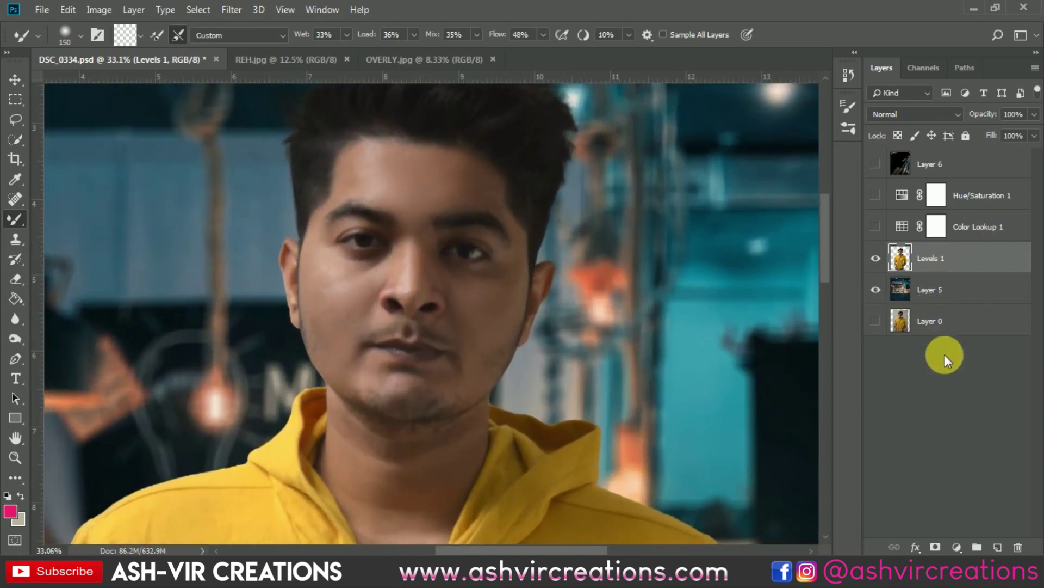
pyautogui.click(1001, 546)
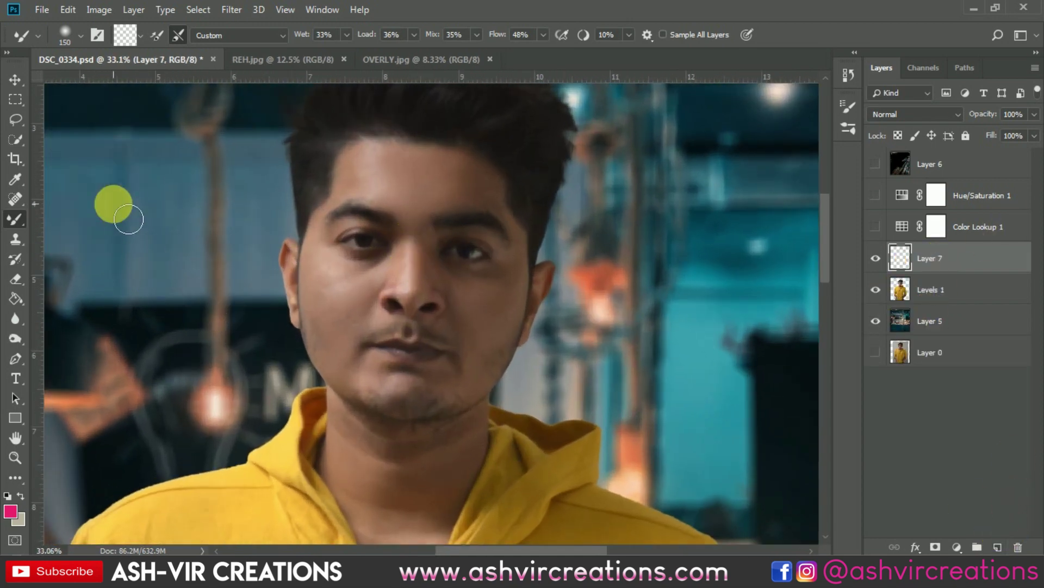
pyautogui.click(22, 100)
pyautogui.scroll(-2, 149, 175)
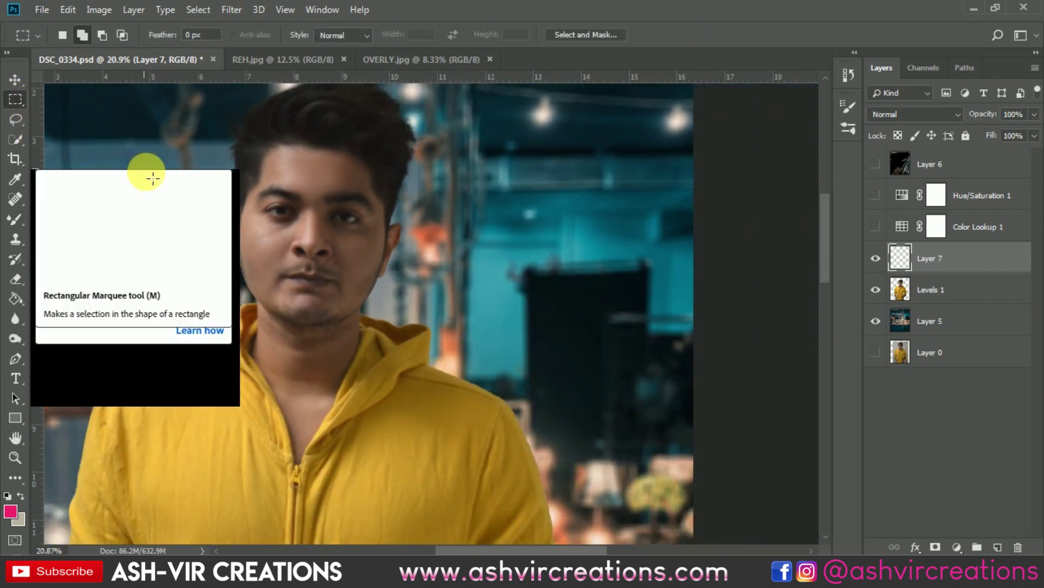
pyautogui.scroll(-1, 270, 247)
pyautogui.moveTo(200, 159); pyautogui.dragTo(550, 502)
pyautogui.rightClick(381, 326)
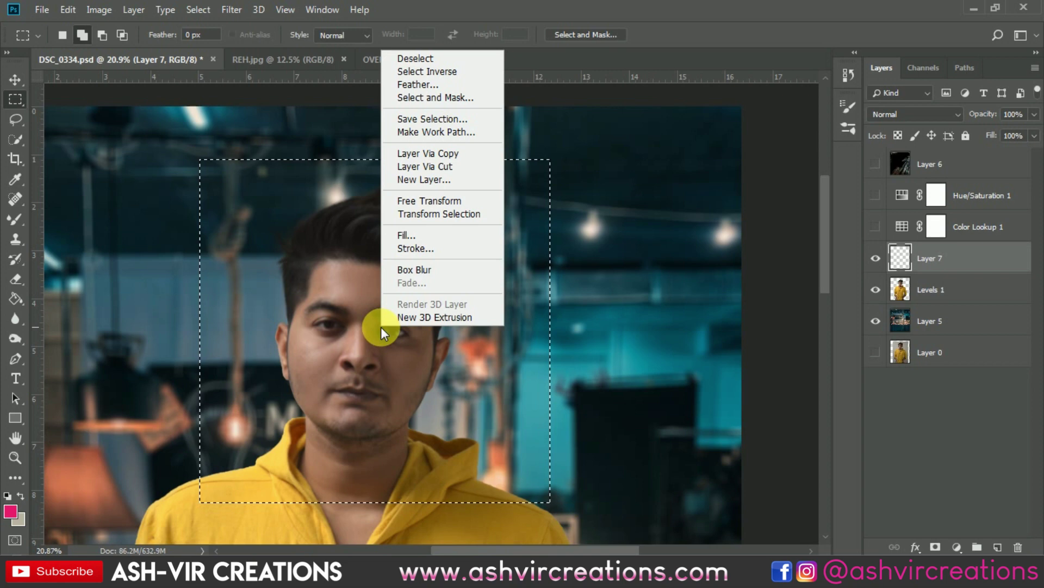
pyautogui.click(419, 238)
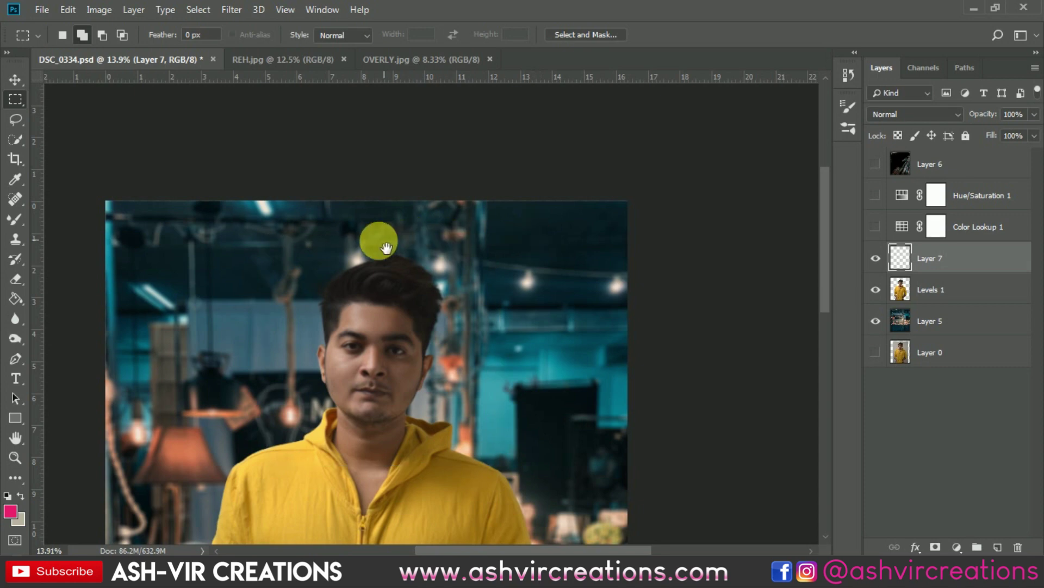
pyautogui.hotkey('ctrl', 'd')
# - Select a rectangle around the man's head and shoulders and fill it with 50% Gray in Normal mode at 100% opacity
pyautogui.scroll(-2, 314, 225)
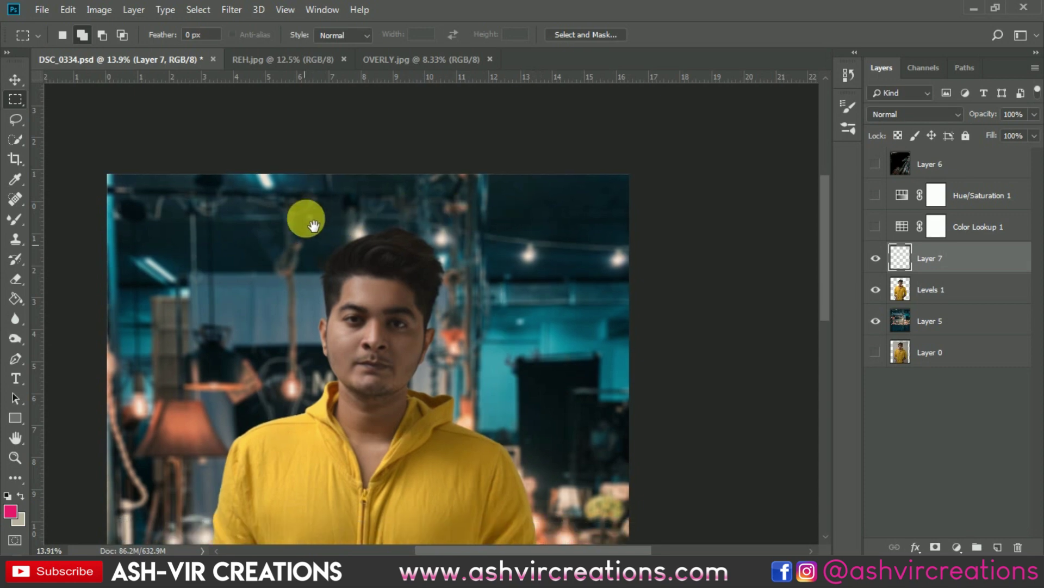
pyautogui.scroll(-1, 314, 225)
pyautogui.moveTo(245, 149); pyautogui.dragTo(529, 466)
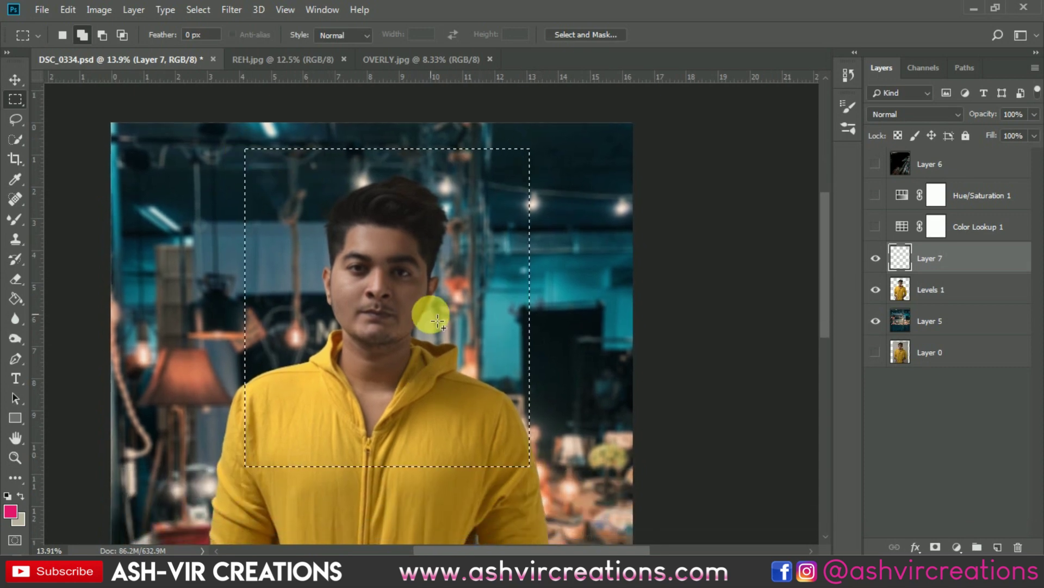
pyautogui.rightClick(438, 321)
pyautogui.click(490, 226)
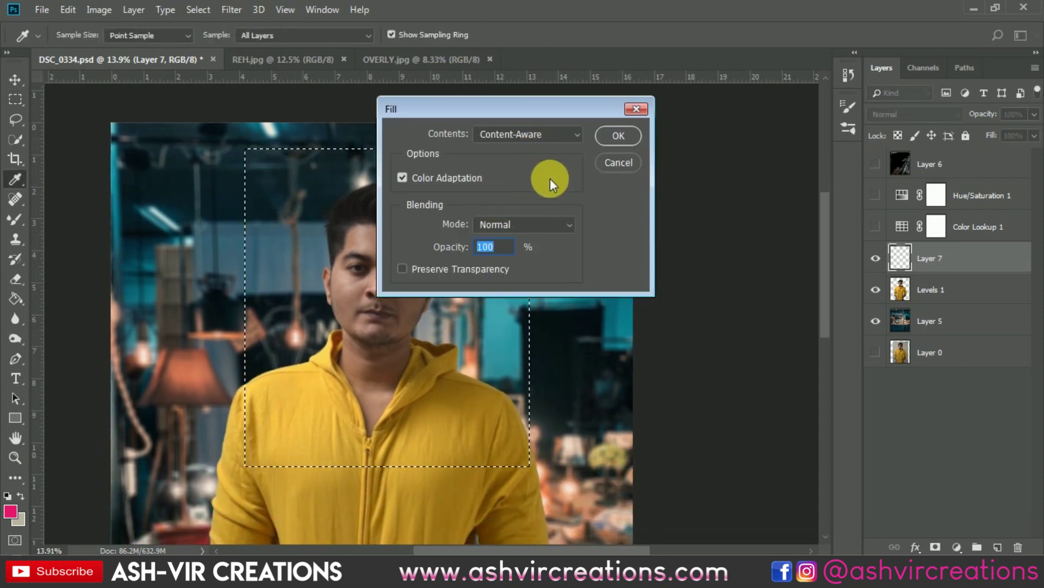
pyautogui.click(527, 134)
pyautogui.click(516, 265)
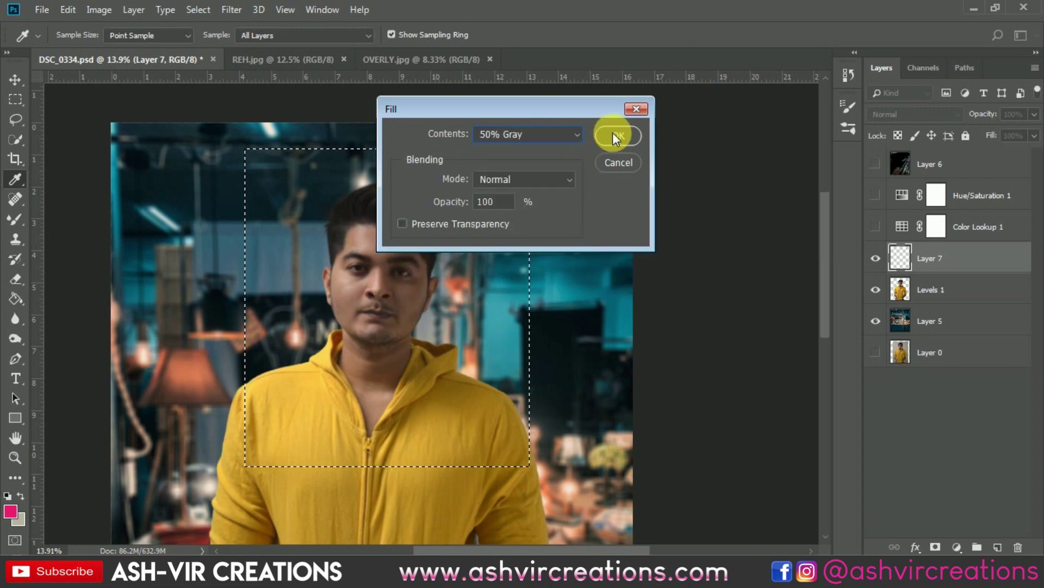
pyautogui.click(614, 135)
# - Clip the gray layer to Levels 1, set its blend mode to Overlay, and clear the selection
pyautogui.rightClick(951, 269)
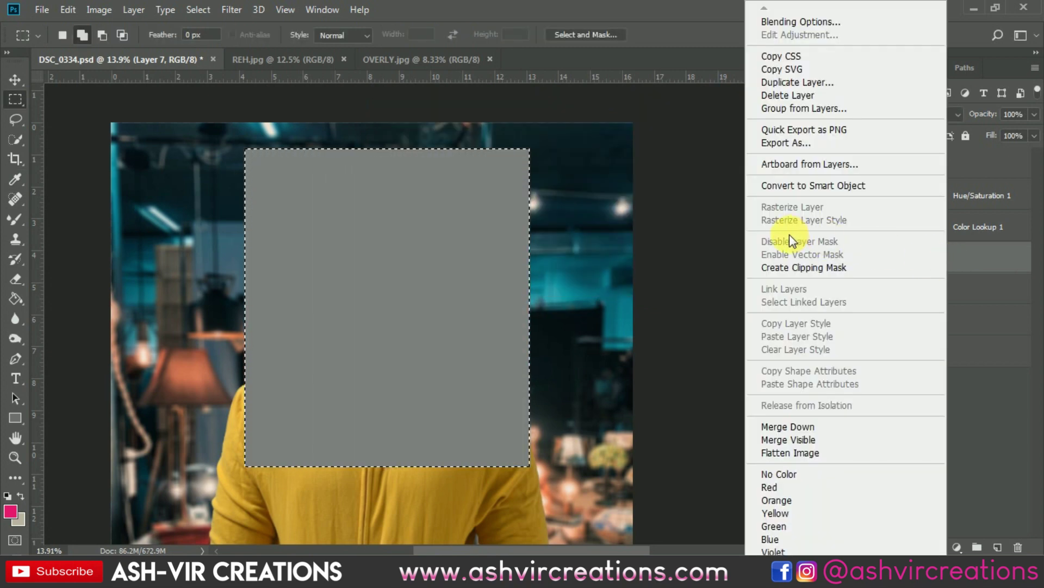
pyautogui.click(790, 267)
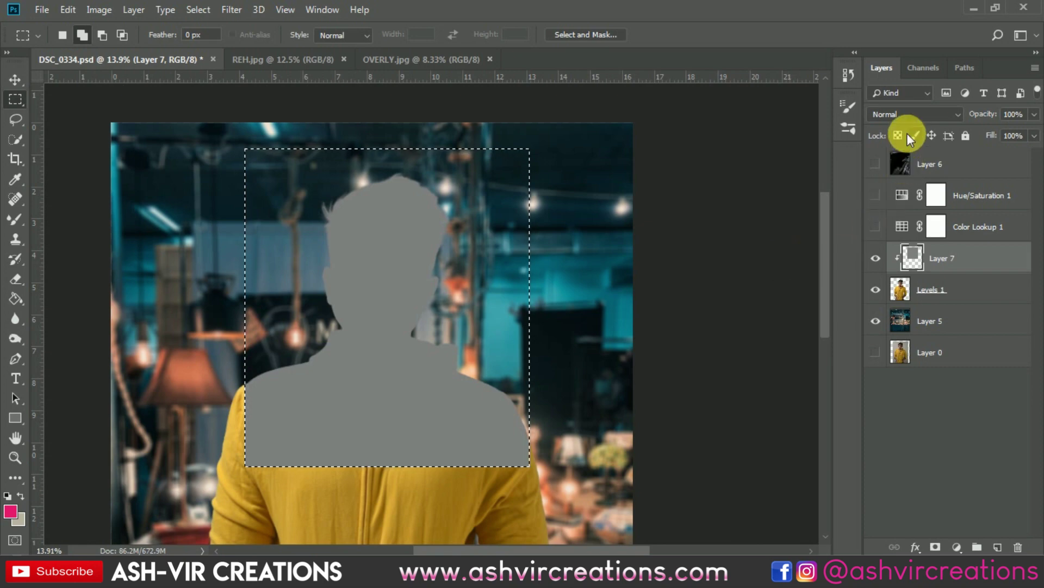
pyautogui.click(897, 113)
pyautogui.click(904, 300)
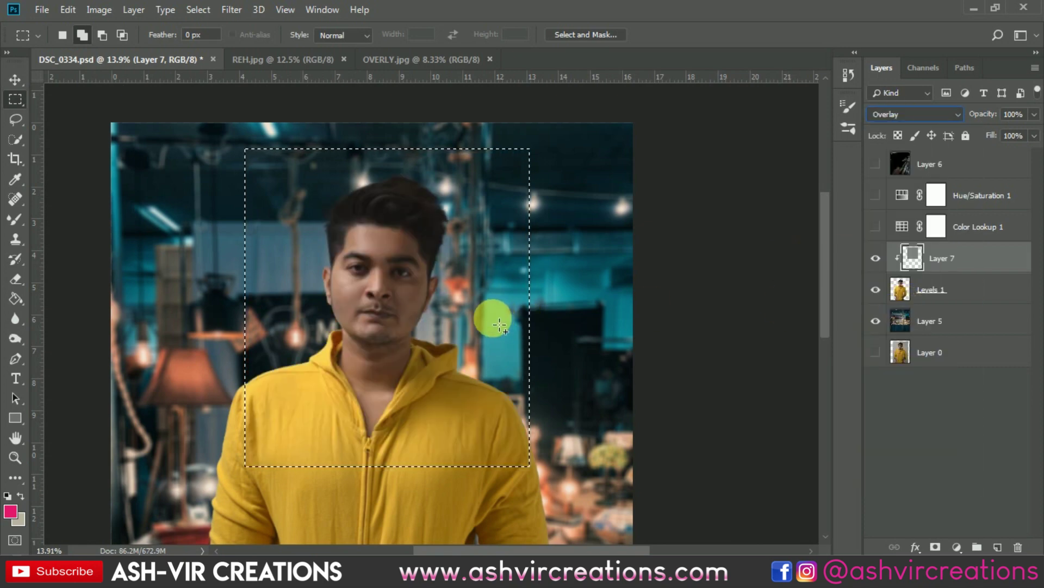
pyautogui.hotkey('ctrl', 'd')
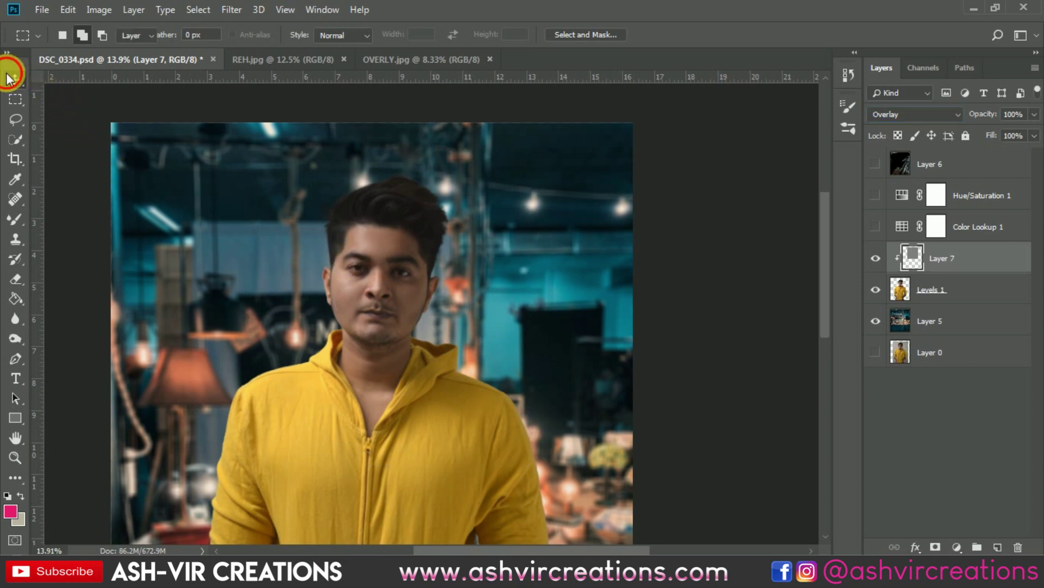
# - Brighten the man's forehead on the gray layer with the Dodge tool at size 400, Midtones range and 9% exposure
pyautogui.click(10, 76)
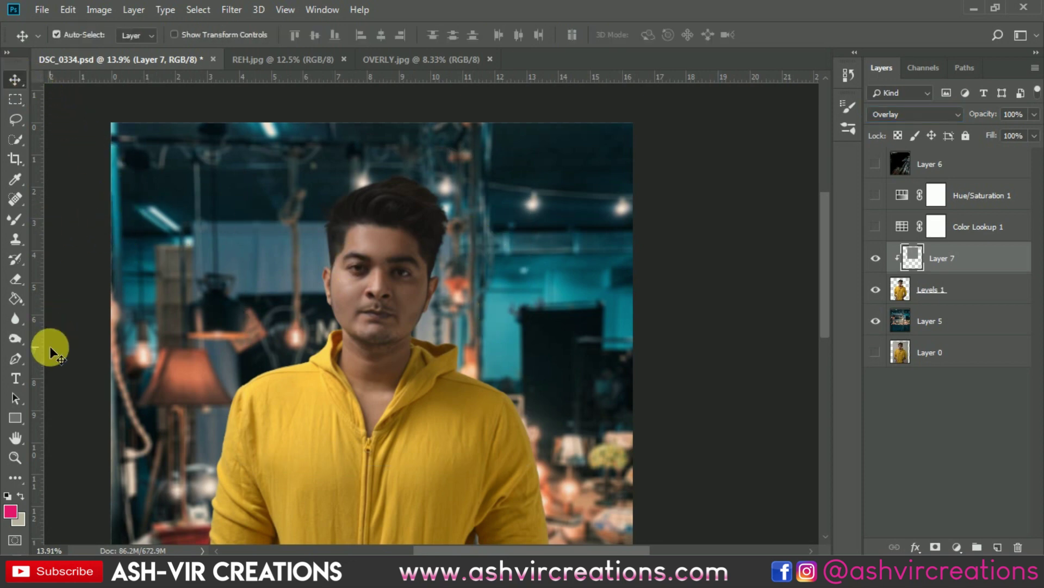
pyautogui.click(18, 338)
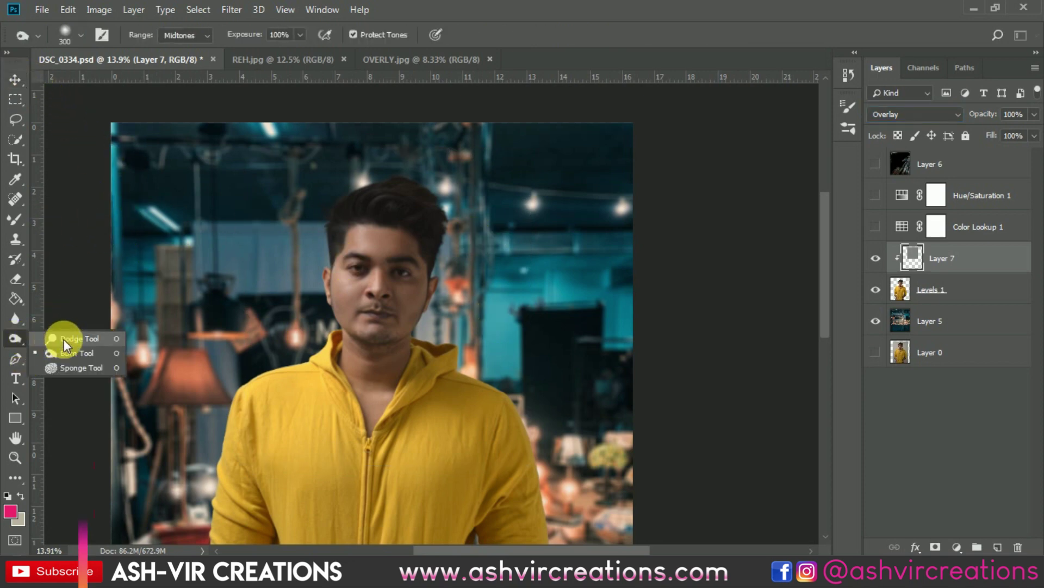
pyautogui.click(59, 339)
pyautogui.scroll(5, 415, 275)
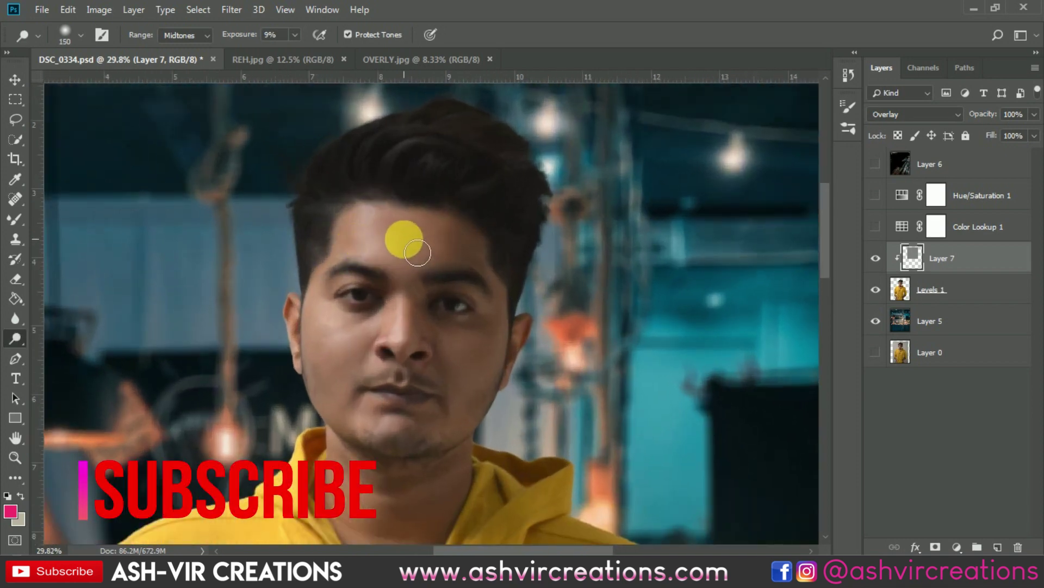
pyautogui.press(']')
pyautogui.press(']')
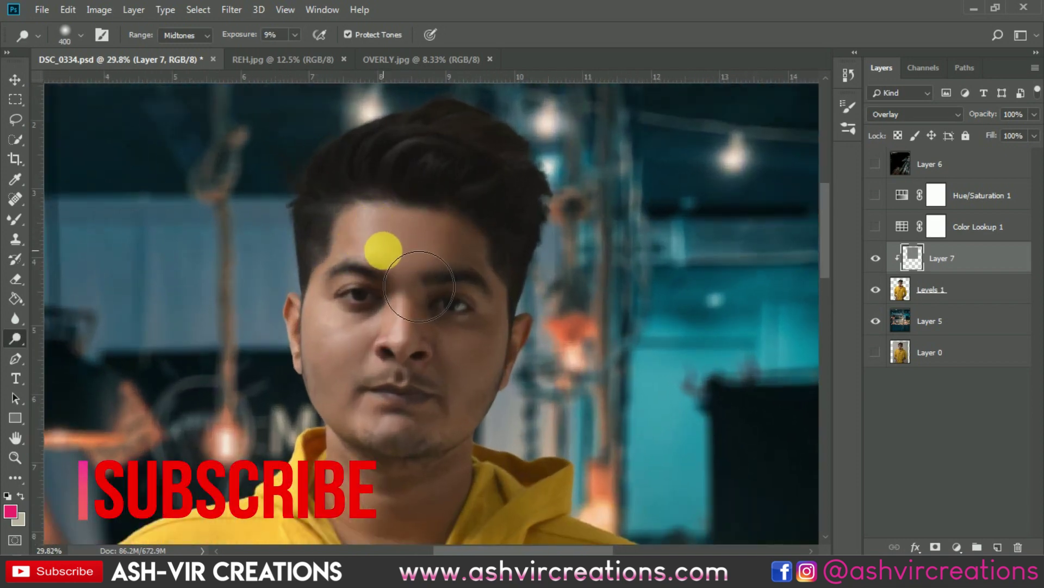
pyautogui.moveTo(443, 215); pyautogui.dragTo(433, 288)
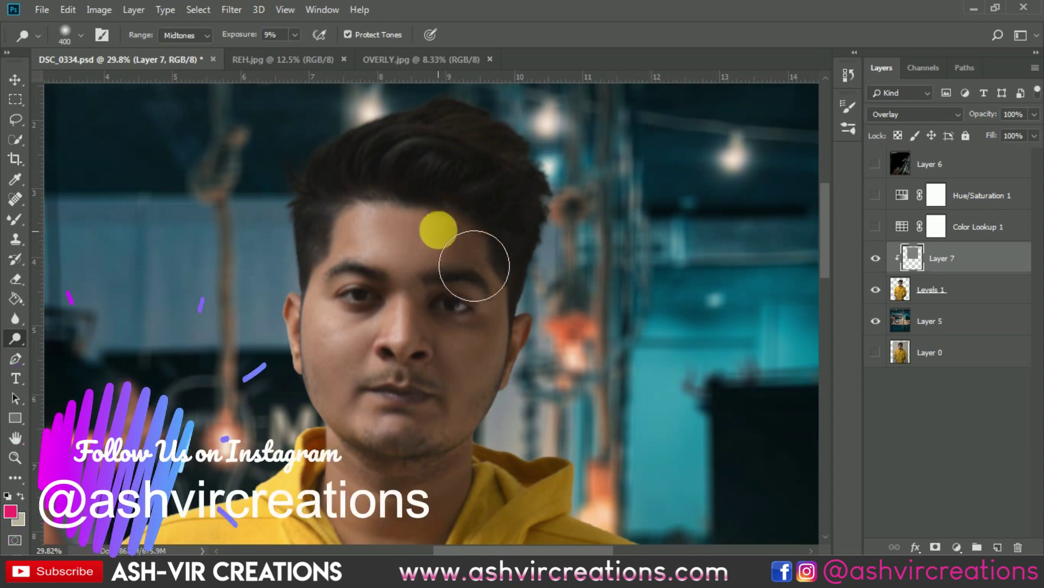
# - Brighten the man's cheeks, nose and chin with a smaller Dodge brush
pyautogui.press('[')
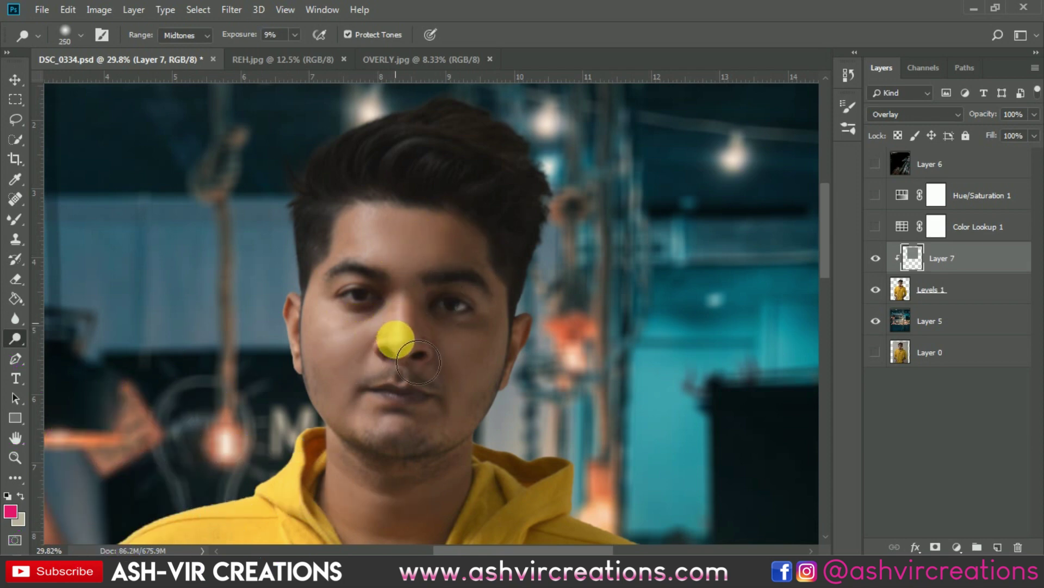
pyautogui.press(']')
pyautogui.moveTo(332, 337)
pyautogui.mouseDown()
pyautogui.moveTo(377, 364)
pyautogui.moveTo(422, 354)
pyautogui.moveTo(514, 423)
pyautogui.moveTo(502, 397)
pyautogui.moveTo(510, 400)
pyautogui.moveTo(516, 378)
pyautogui.moveTo(501, 402)
pyautogui.moveTo(460, 410)
pyautogui.moveTo(531, 379)
pyautogui.moveTo(522, 335)
pyautogui.moveTo(521, 381)
pyautogui.moveTo(523, 367)
pyautogui.moveTo(475, 435)
pyautogui.moveTo(454, 435)
pyautogui.moveTo(516, 344)
pyautogui.moveTo(457, 335)
pyautogui.moveTo(553, 341)
pyautogui.moveTo(504, 387)
pyautogui.moveTo(447, 398)
pyautogui.mouseUp()
pyautogui.moveTo(423, 365)
pyautogui.mouseDown()
pyautogui.moveTo(423, 310)
pyautogui.moveTo(474, 390)
pyautogui.moveTo(470, 440)
pyautogui.moveTo(386, 442)
pyautogui.moveTo(450, 445)
pyautogui.moveTo(373, 415)
pyautogui.moveTo(439, 453)
pyautogui.moveTo(488, 445)
pyautogui.moveTo(454, 428)
pyautogui.moveTo(457, 279)
pyautogui.moveTo(390, 336)
pyautogui.moveTo(413, 338)
pyautogui.moveTo(399, 341)
pyautogui.moveTo(367, 316)
pyautogui.moveTo(388, 352)
pyautogui.moveTo(369, 350)
pyautogui.moveTo(370, 382)
pyautogui.moveTo(402, 481)
pyautogui.moveTo(436, 435)
pyautogui.moveTo(433, 413)
pyautogui.moveTo(386, 358)
pyautogui.moveTo(391, 393)
pyautogui.moveTo(403, 330)
pyautogui.moveTo(438, 391)
pyautogui.moveTo(608, 346)
pyautogui.moveTo(195, 369)
pyautogui.moveTo(91, 446)
pyautogui.mouseUp()
# - Switch to the Burn tool with a size 400 brush and set its exposure to 10%
pyautogui.moveTo(25, 336); pyautogui.dragTo(64, 350)
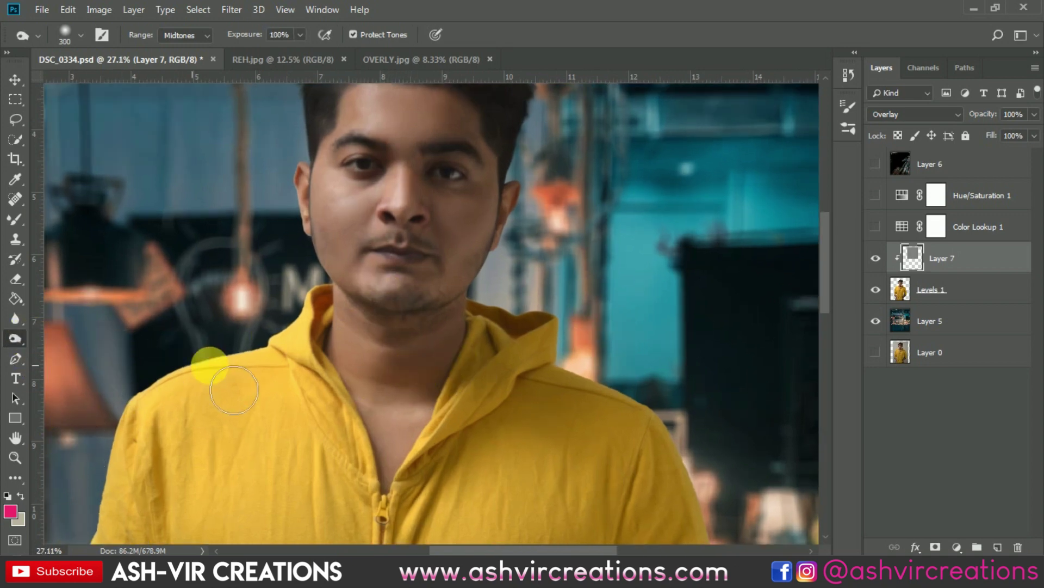
pyautogui.moveTo(490, 219); pyautogui.dragTo(483, 306)
pyautogui.press(']')
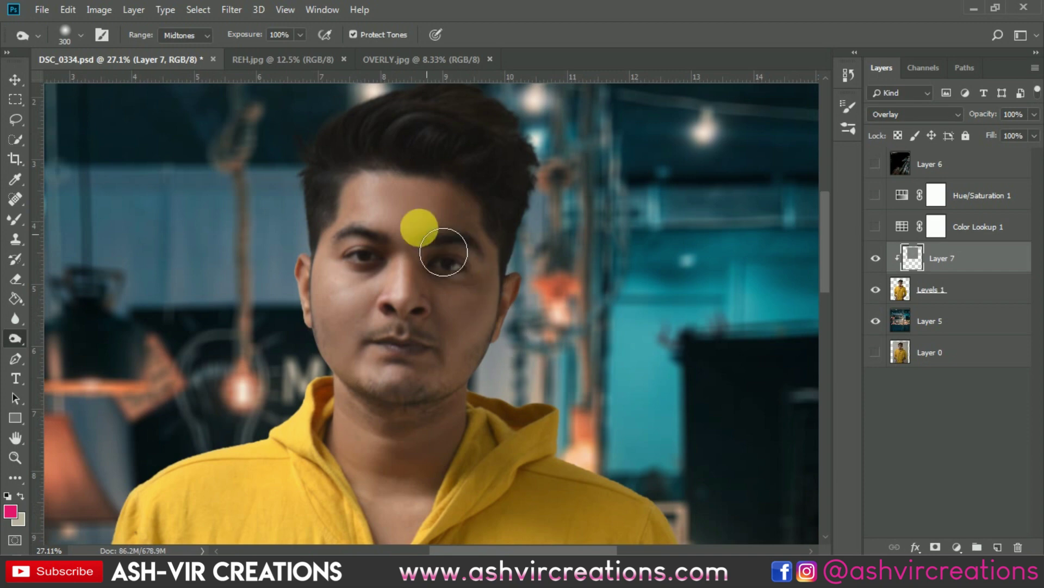
pyautogui.moveTo(498, 234)
pyautogui.mouseDown()
pyautogui.moveTo(554, 262)
pyautogui.moveTo(602, 264)
pyautogui.mouseUp()
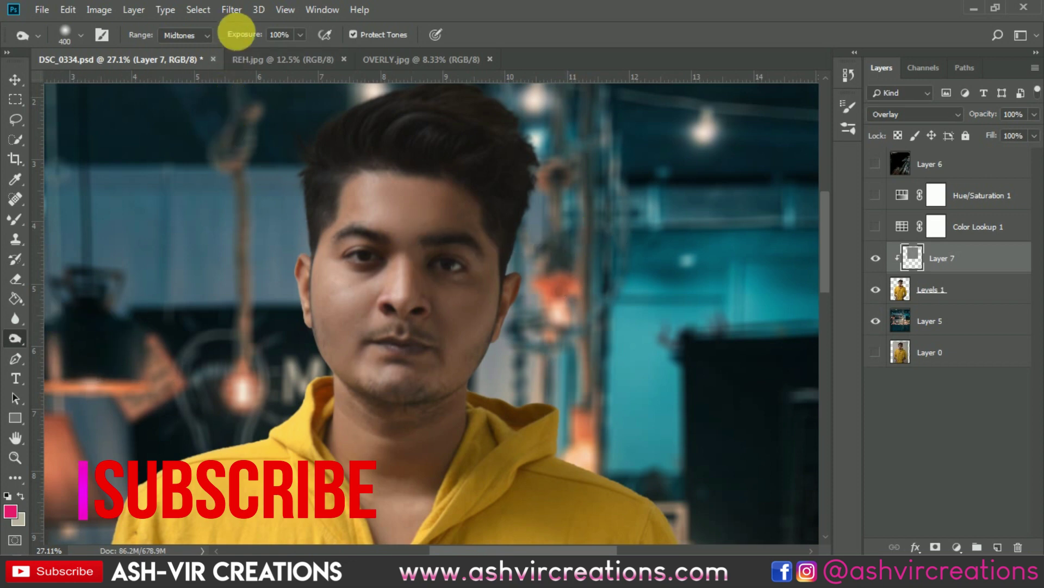
pyautogui.moveTo(251, 37); pyautogui.dragTo(183, 37)
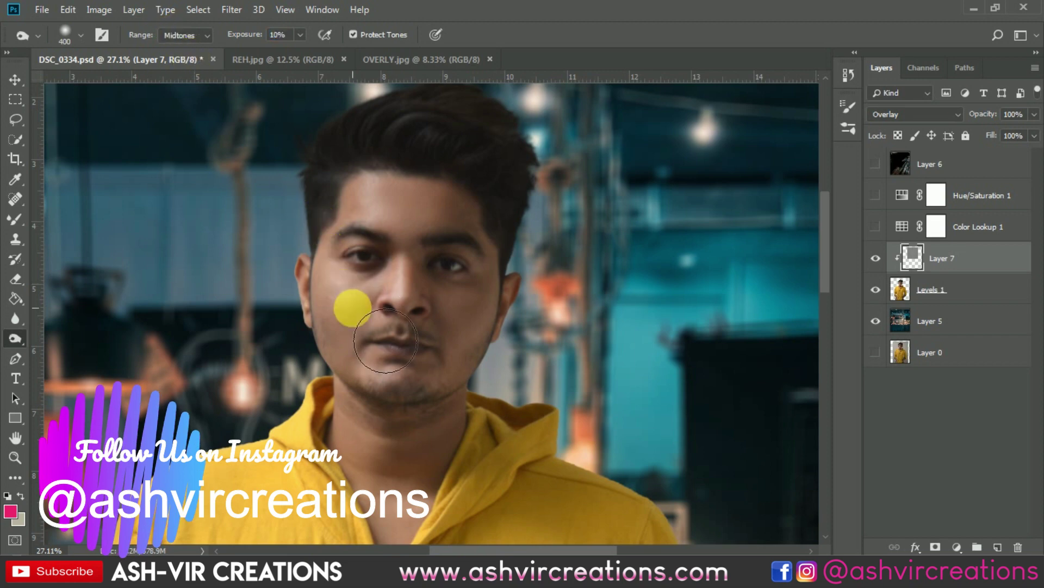
# - Darken the shaded side of the face and the nose bridge with the Burn tool reduced to 150 and 125
pyautogui.scroll(2, 354, 305)
pyautogui.press('[')
pyautogui.press('[')
pyautogui.press('[')
pyautogui.press('[')
pyautogui.press('[')
pyautogui.press('[')
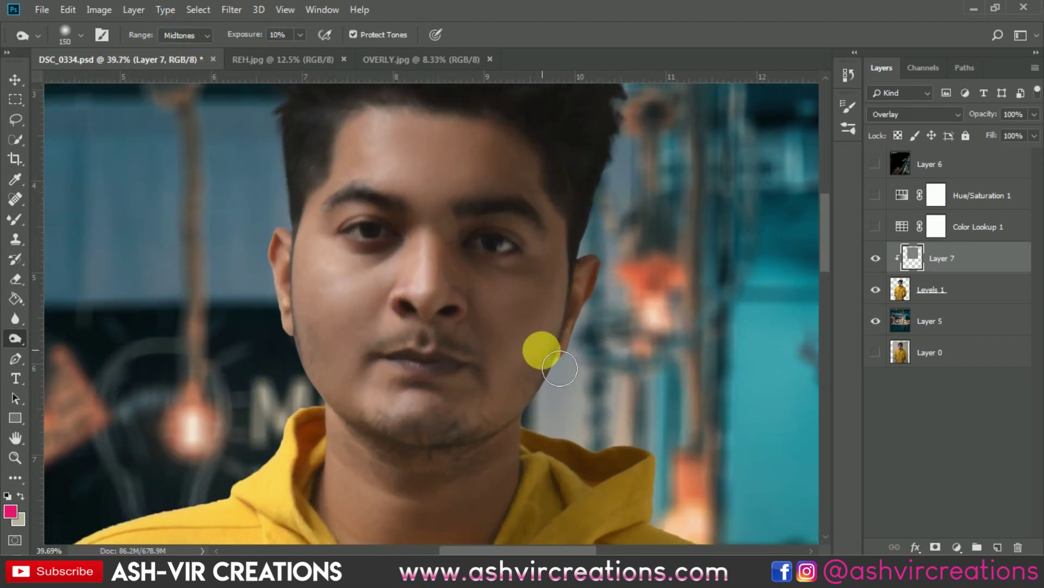
pyautogui.moveTo(534, 279)
pyautogui.mouseDown()
pyautogui.moveTo(456, 288)
pyautogui.moveTo(450, 233)
pyautogui.moveTo(447, 307)
pyautogui.moveTo(499, 342)
pyautogui.moveTo(441, 394)
pyautogui.moveTo(426, 251)
pyautogui.moveTo(396, 296)
pyautogui.moveTo(413, 266)
pyautogui.mouseUp()
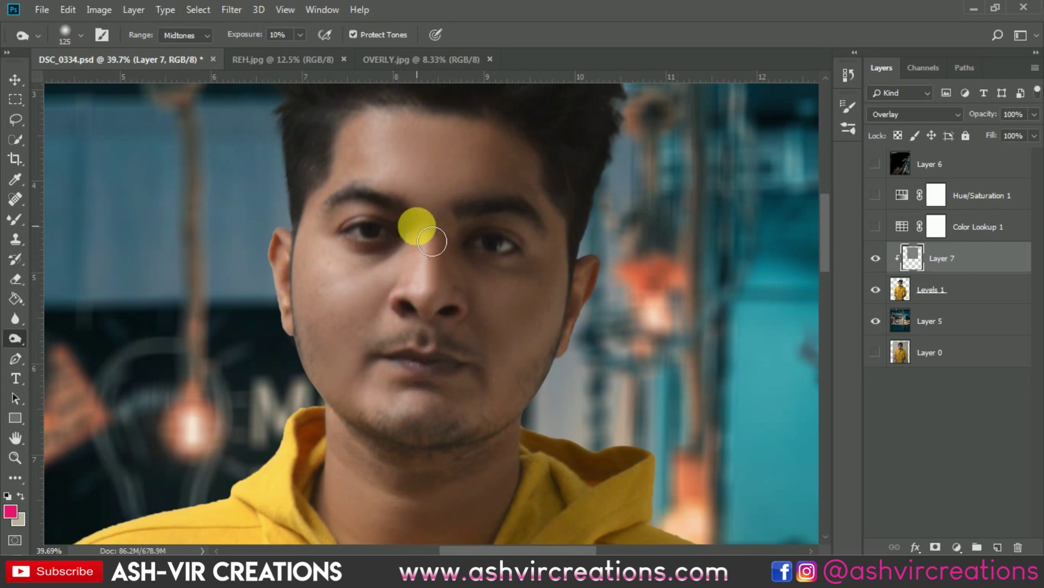
pyautogui.moveTo(417, 230); pyautogui.dragTo(83, 357)
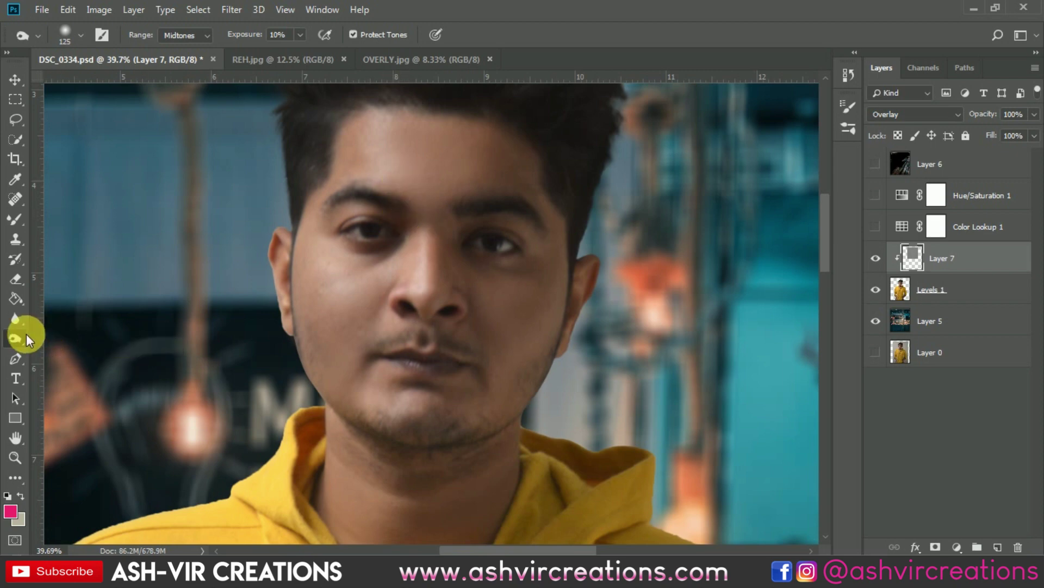
# - Brighten the cheeks and the area around the eyes with the Dodge tool at size 175 and 9% exposure
pyautogui.moveTo(27, 339); pyautogui.dragTo(66, 337)
pyautogui.moveTo(284, 272); pyautogui.dragTo(375, 233)
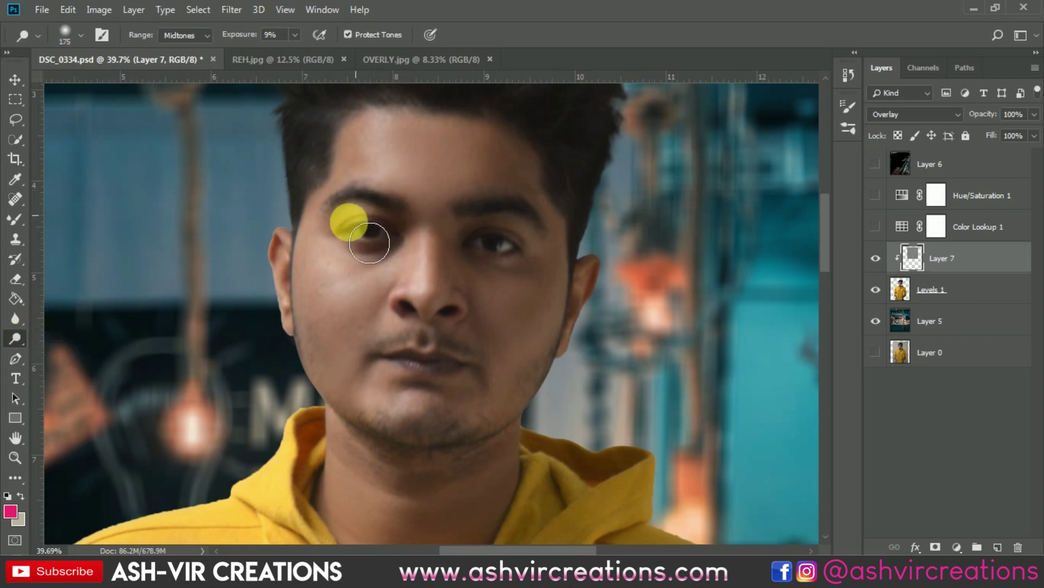
pyautogui.moveTo(369, 243)
pyautogui.mouseDown()
pyautogui.moveTo(517, 257)
pyautogui.moveTo(564, 277)
pyautogui.moveTo(511, 264)
pyautogui.moveTo(550, 258)
pyautogui.moveTo(593, 280)
pyautogui.moveTo(571, 250)
pyautogui.moveTo(590, 336)
pyautogui.moveTo(572, 312)
pyautogui.mouseUp()
pyautogui.scroll(-2, 550, 286)
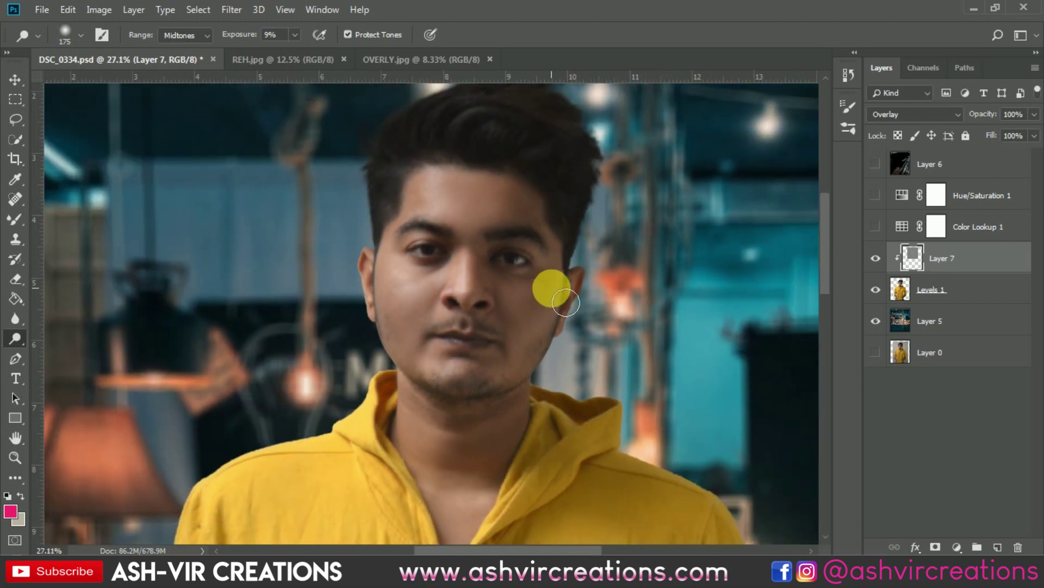
pyautogui.scroll(-2, 499, 415)
# - Dodge the skin between the eyebrows and above the brow at size 175
pyautogui.scroll(5, 487, 474)
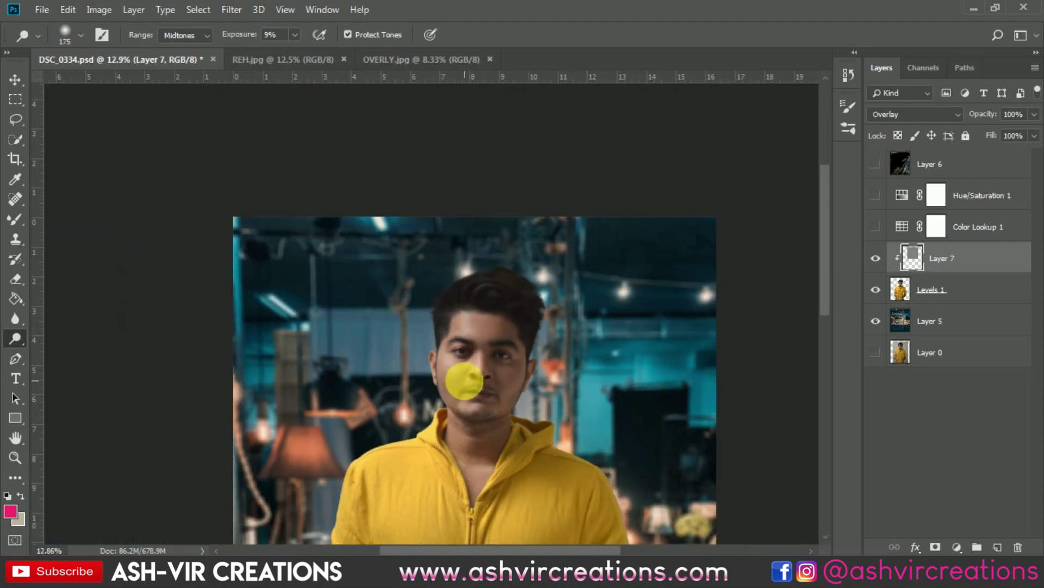
pyautogui.scroll(5, 470, 330)
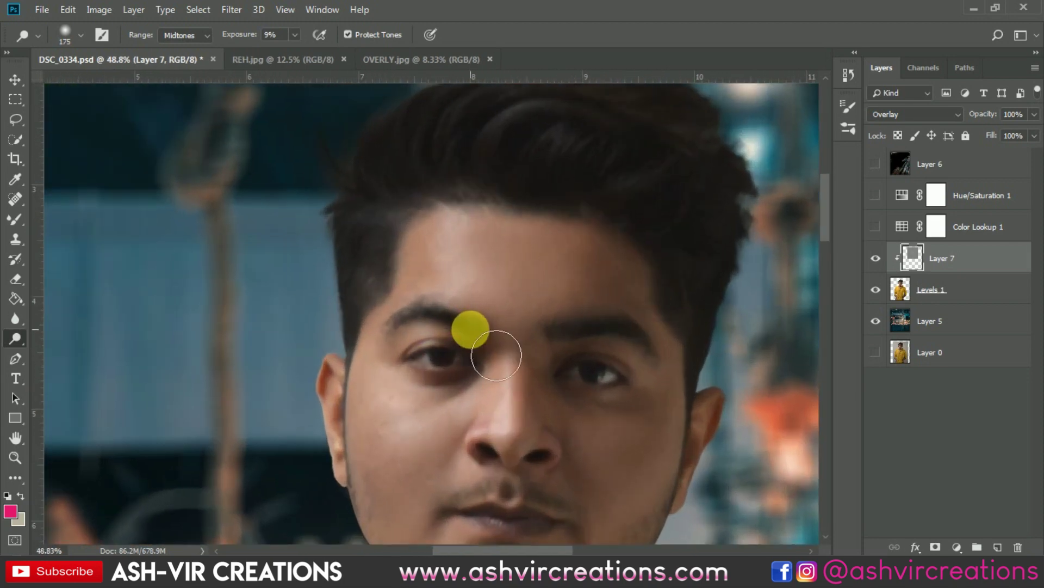
pyautogui.moveTo(479, 340)
pyautogui.mouseDown()
pyautogui.moveTo(452, 296)
pyautogui.moveTo(483, 256)
pyautogui.moveTo(635, 303)
pyautogui.mouseUp()
# - Show the Color Lookup 1 and Hue/Saturation 1 layers again and check the retouched face with the colour grade
pyautogui.scroll(-4, 620, 289)
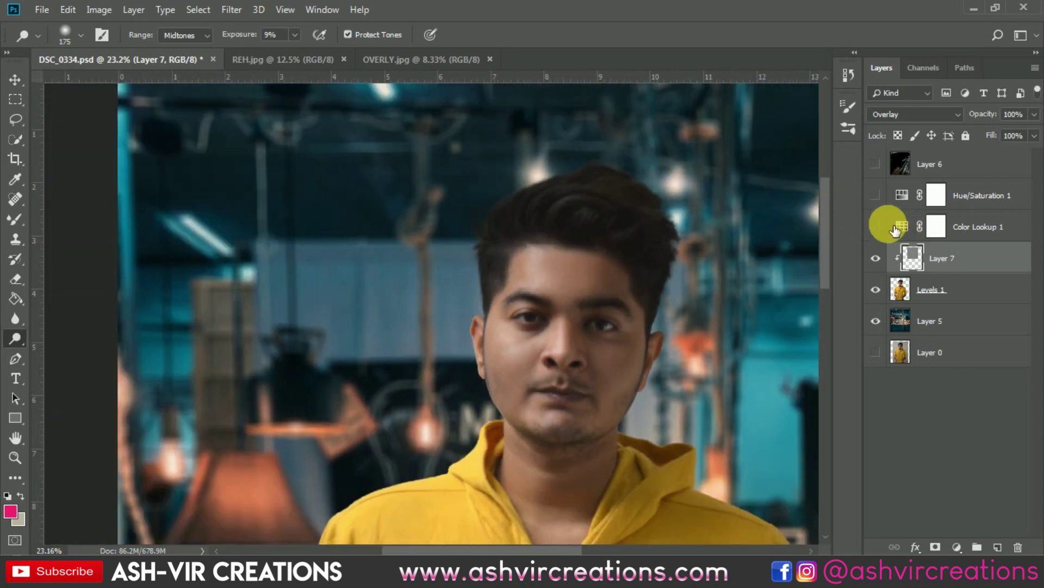
pyautogui.scroll(4, 533, 282)
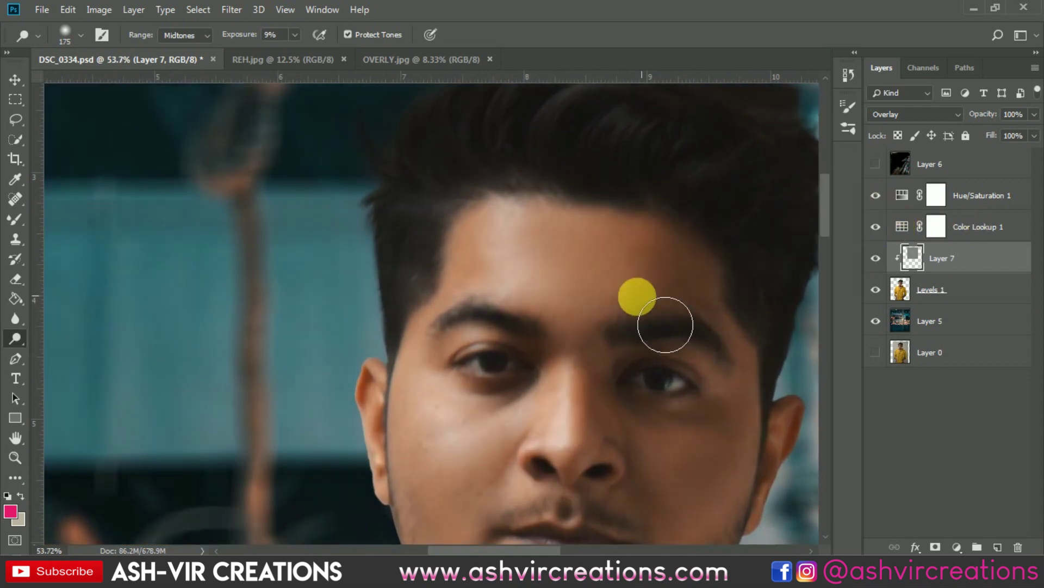
pyautogui.press('v')
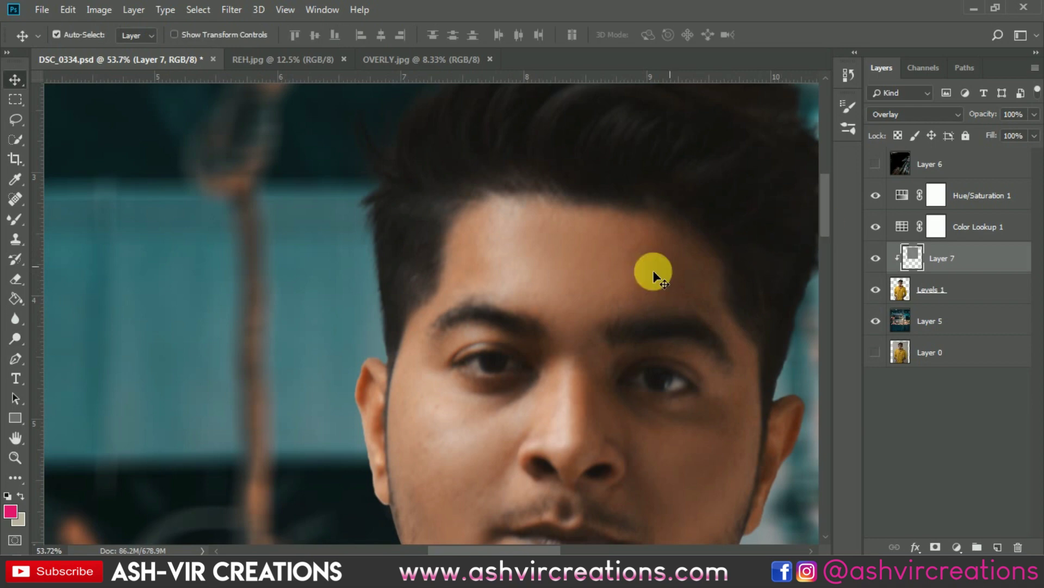
pyautogui.scroll(-4, 631, 280)
pyautogui.scroll(-5, 629, 282)
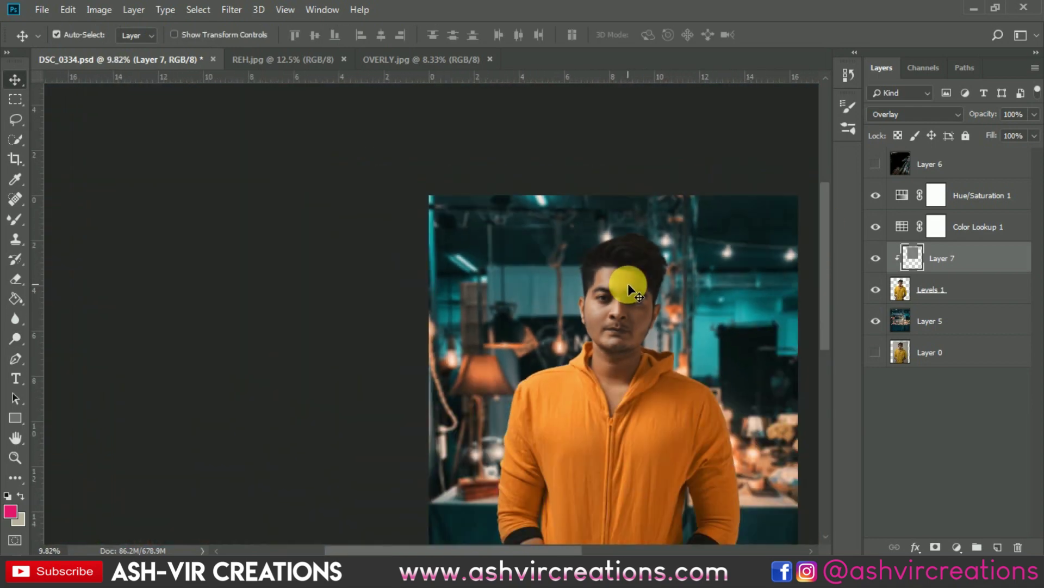
pyautogui.scroll(2, 418, 189)
pyautogui.scroll(3, 419, 190)
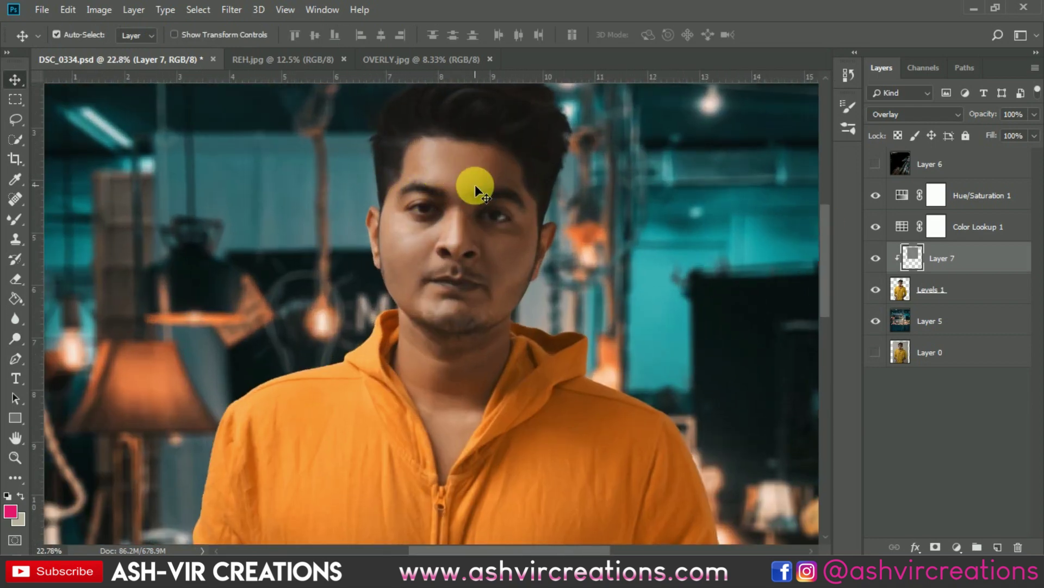
# - Show the Layer 6 light-streak overlay over the composite and shift it slightly
pyautogui.scroll(-2, 458, 161)
pyautogui.scroll(-3, 459, 161)
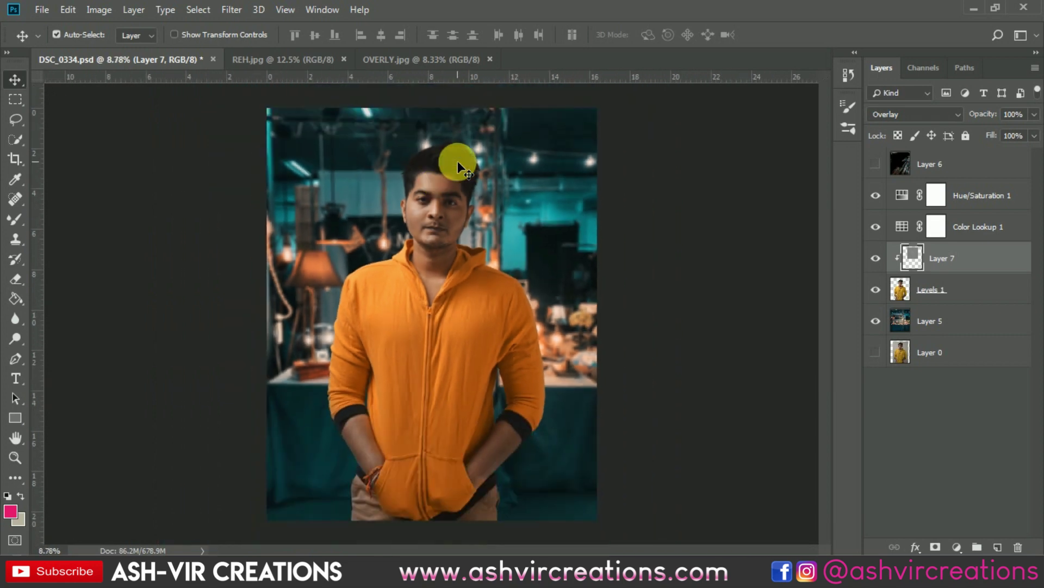
pyautogui.click(875, 166)
pyautogui.click(874, 165)
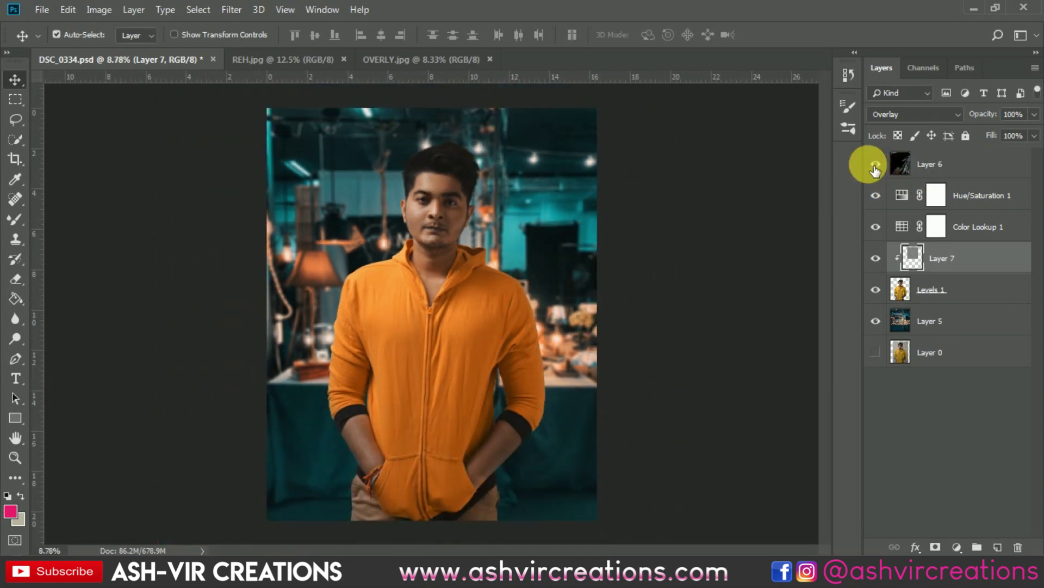
pyautogui.click(874, 165)
pyautogui.moveTo(535, 294)
pyautogui.mouseDown()
pyautogui.moveTo(566, 300)
pyautogui.moveTo(549, 306)
pyautogui.mouseUp()
pyautogui.hotkey('ctrl', 't')
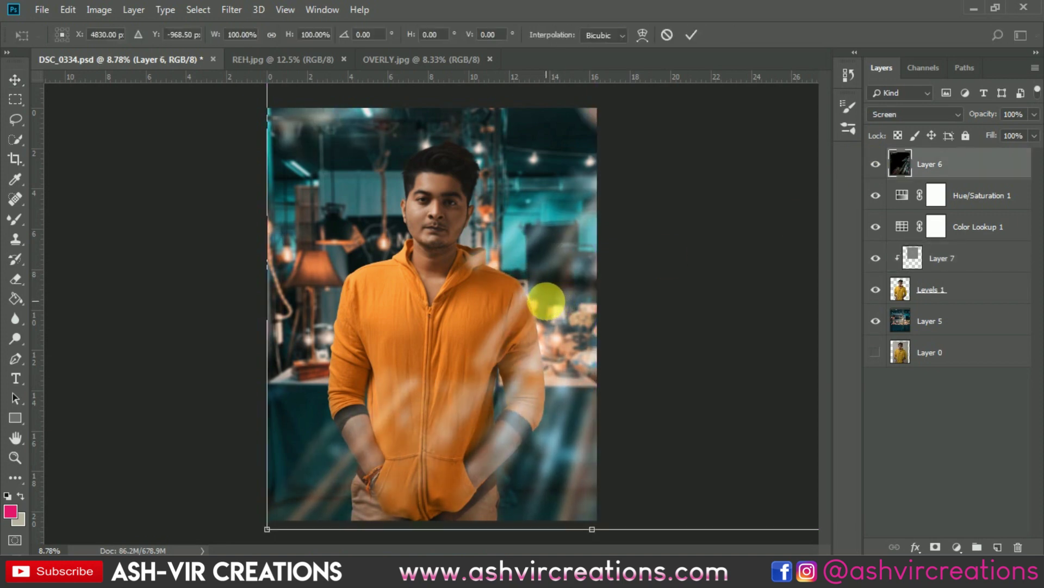
pyautogui.hotkey('ctrl', '-')
pyautogui.moveTo(654, 406)
pyautogui.mouseDown()
pyautogui.moveTo(673, 434)
pyautogui.moveTo(654, 419)
pyautogui.mouseUp()
pyautogui.click(665, 35)
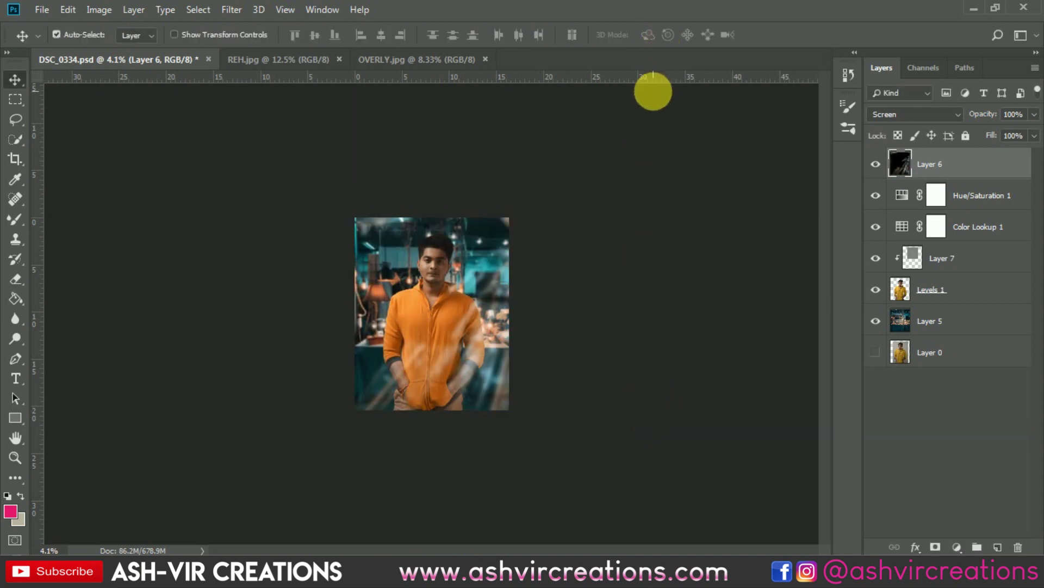
# - Enlarge the Layer 6 light-streak overlay with Free Transform and reposition it over the man and the background
pyautogui.hotkey('ctrl', 't')
pyautogui.moveTo(660, 420)
pyautogui.mouseDown()
pyautogui.moveTo(692, 438)
pyautogui.moveTo(679, 422)
pyautogui.mouseUp()
pyautogui.scroll(2, 430, 259)
pyautogui.moveTo(527, 294); pyautogui.dragTo(505, 270)
pyautogui.press('Return')
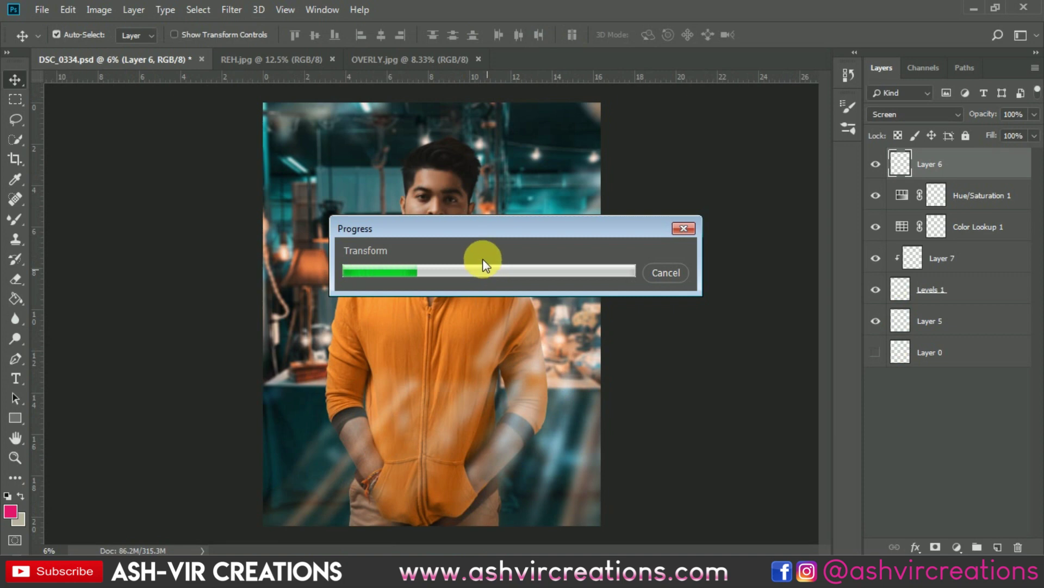
pyautogui.scroll(-1, 459, 221)
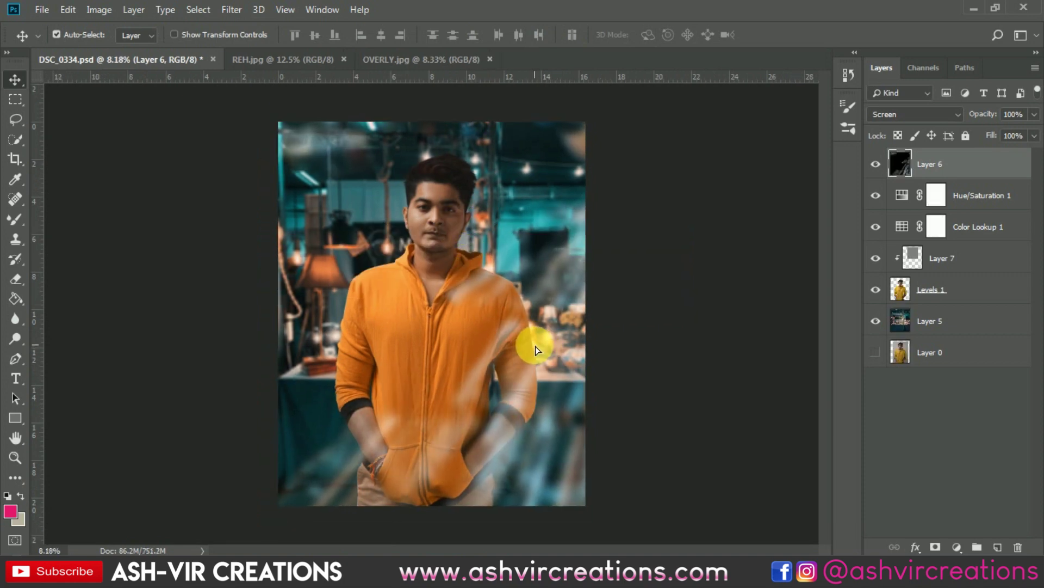
pyautogui.moveTo(535, 343); pyautogui.dragTo(546, 346)
pyautogui.scroll(1, 468, 296)
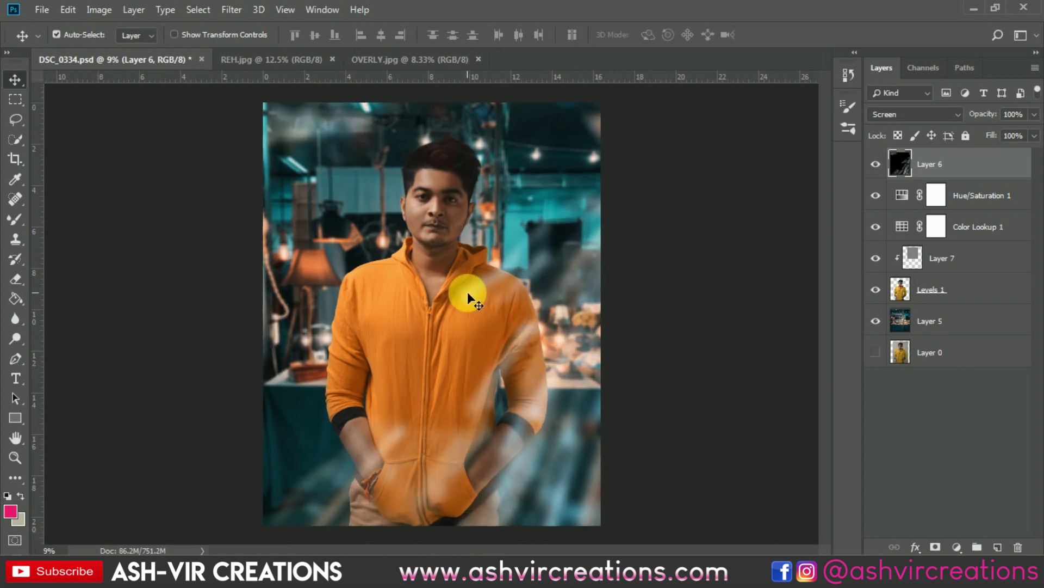
pyautogui.scroll(-1, 413, 144)
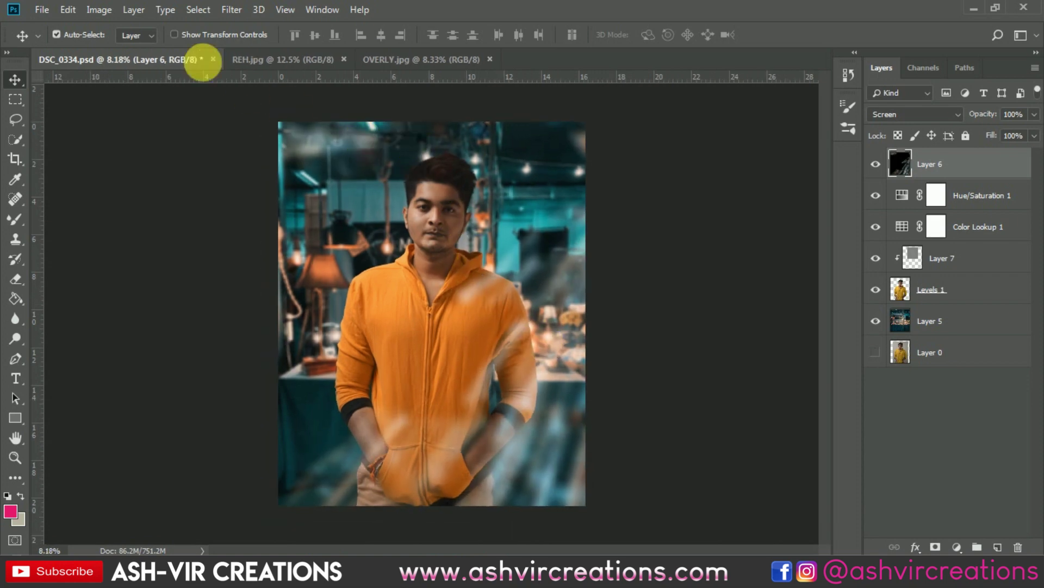
# - Open the maxresdefault image from the moody folder and bring it into DSC_0334.psd as a new top layer
pyautogui.click(47, 8)
pyautogui.click(59, 38)
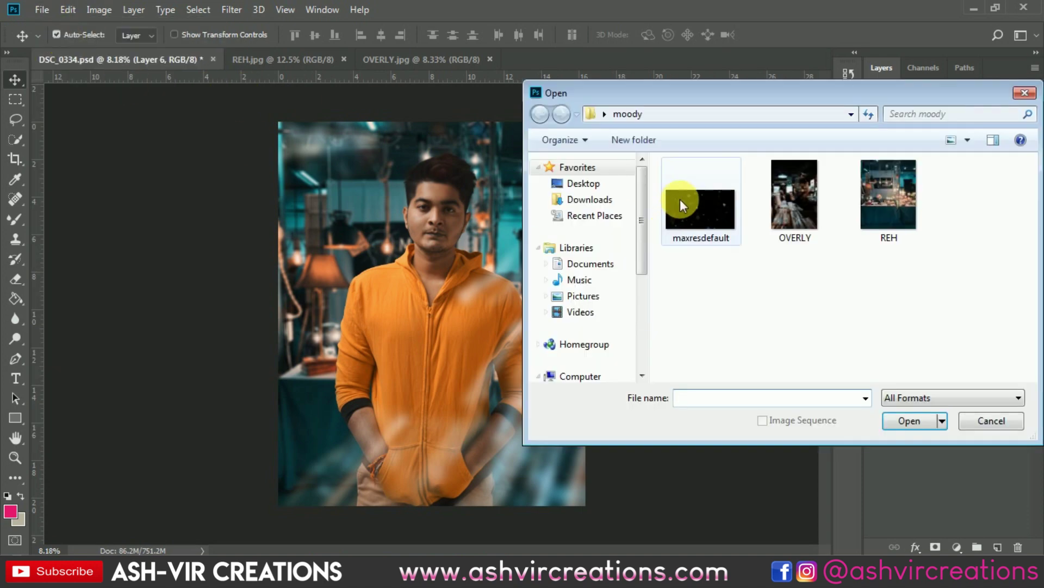
pyautogui.click(701, 209)
pyautogui.doubleClick(701, 208)
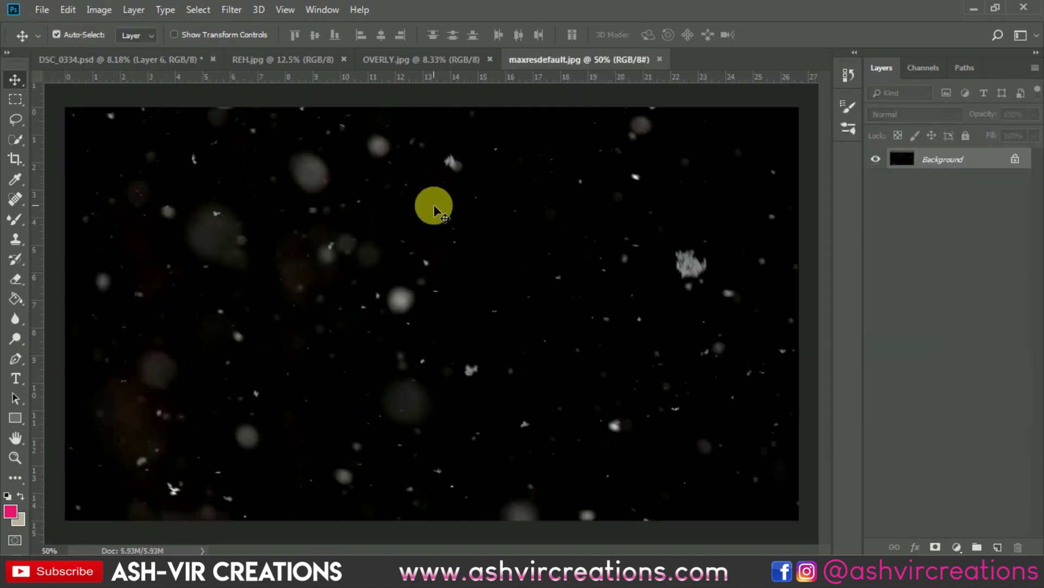
pyautogui.moveTo(176, 60); pyautogui.dragTo(382, 150)
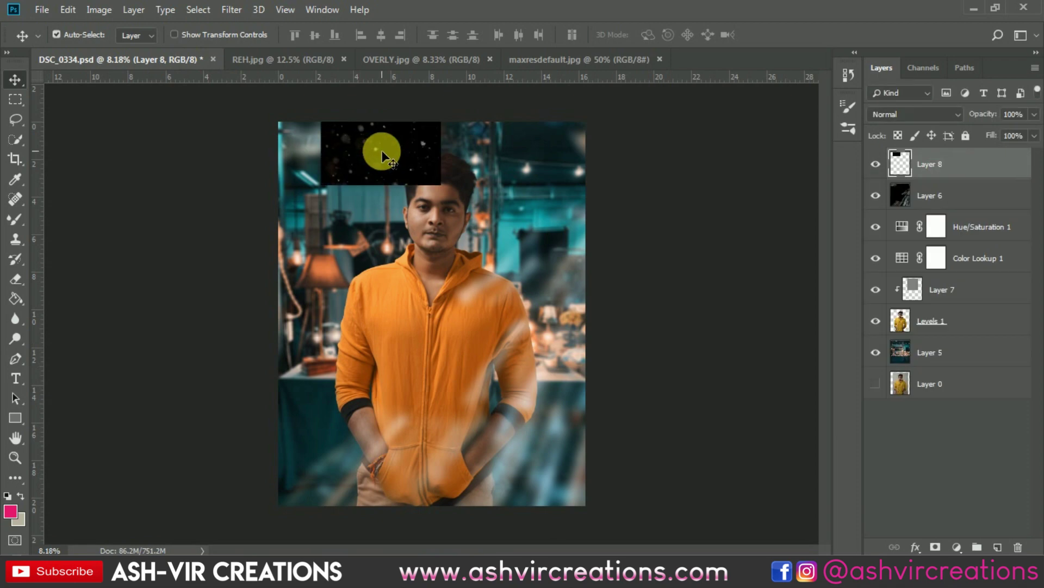
pyautogui.hotkey('ctrl', 't')
pyautogui.moveTo(445, 189); pyautogui.dragTo(618, 287)
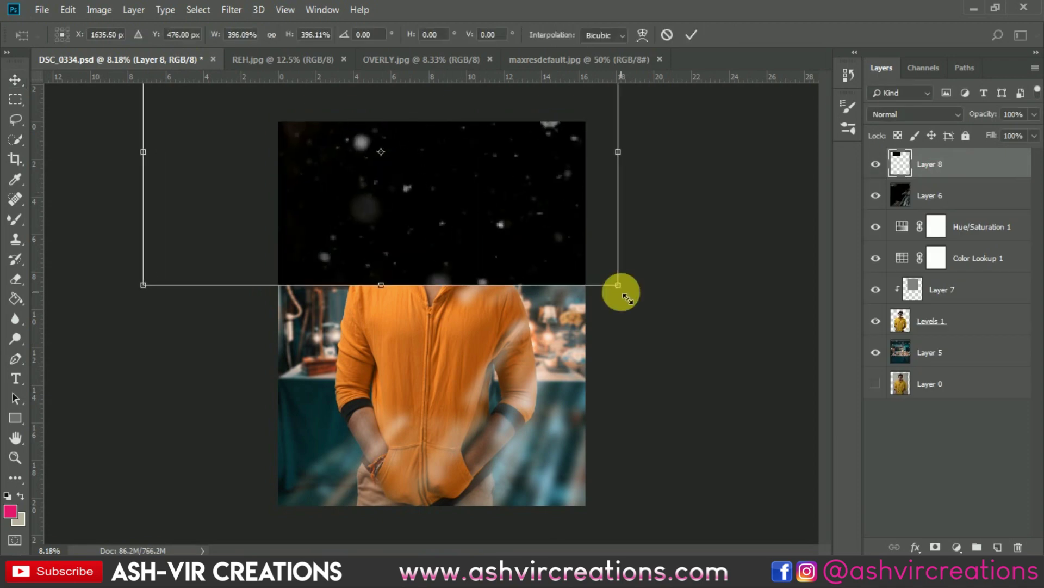
pyautogui.rightClick(536, 216)
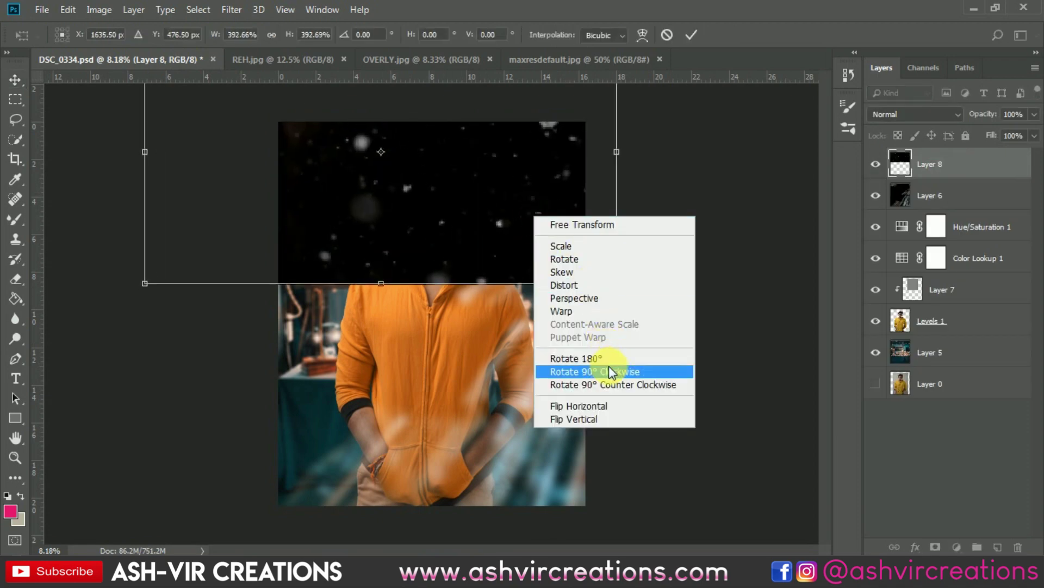
pyautogui.click(609, 367)
pyautogui.moveTo(498, 383); pyautogui.dragTo(639, 465)
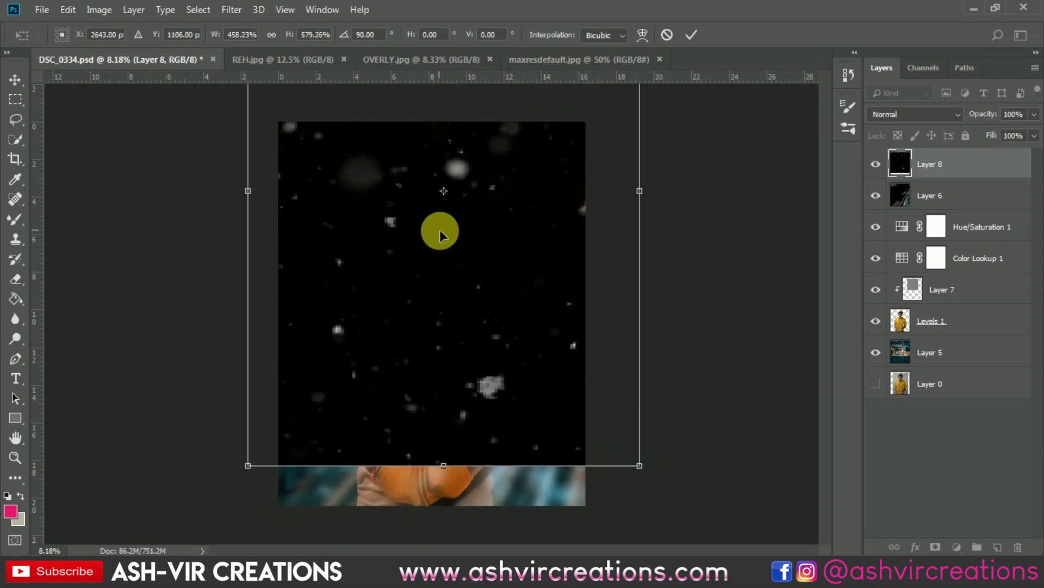
pyautogui.click(662, 33)
# - Enlarge the snow particle layer, rotate it 90° clockwise, and position it so that it covers the whole photo
pyautogui.hotkey('ctrl', '-')
pyautogui.hotkey('ctrl', 't')
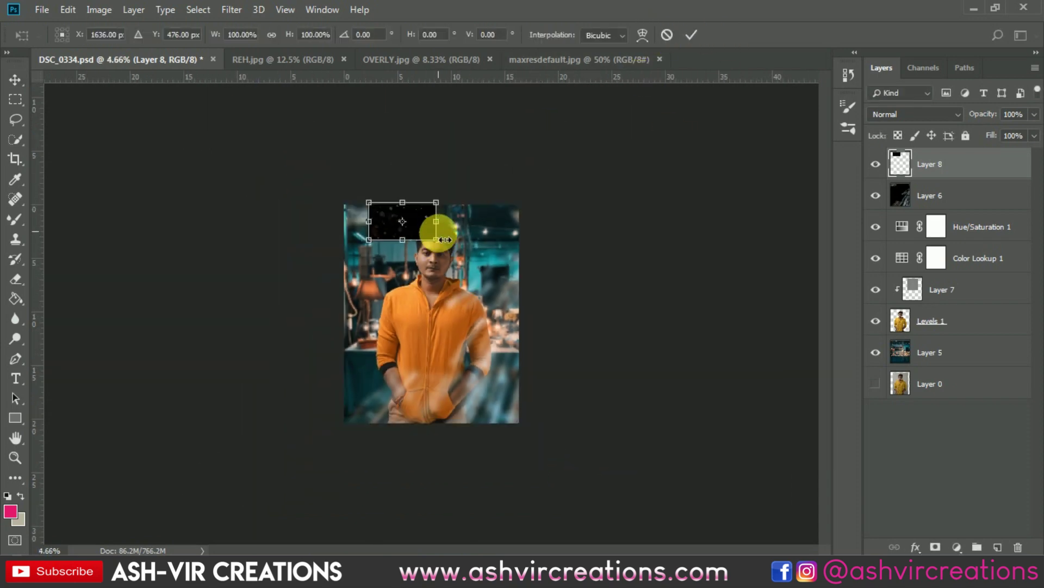
pyautogui.moveTo(436, 240); pyautogui.dragTo(692, 384)
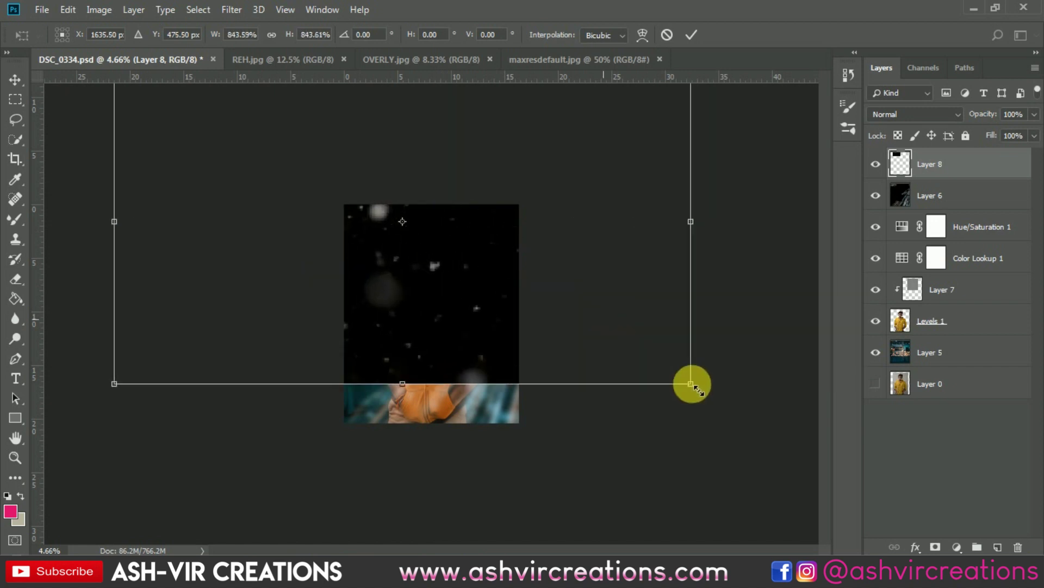
pyautogui.rightClick(489, 261)
pyautogui.click(576, 424)
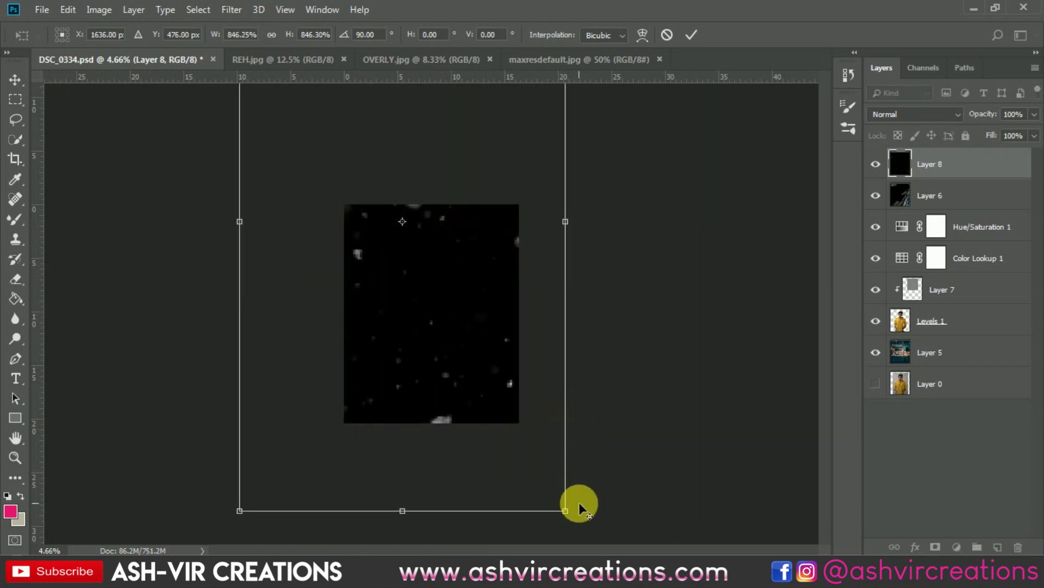
pyautogui.moveTo(576, 523); pyautogui.dragTo(501, 459)
pyautogui.moveTo(435, 310); pyautogui.dragTo(470, 476)
pyautogui.press('Return')
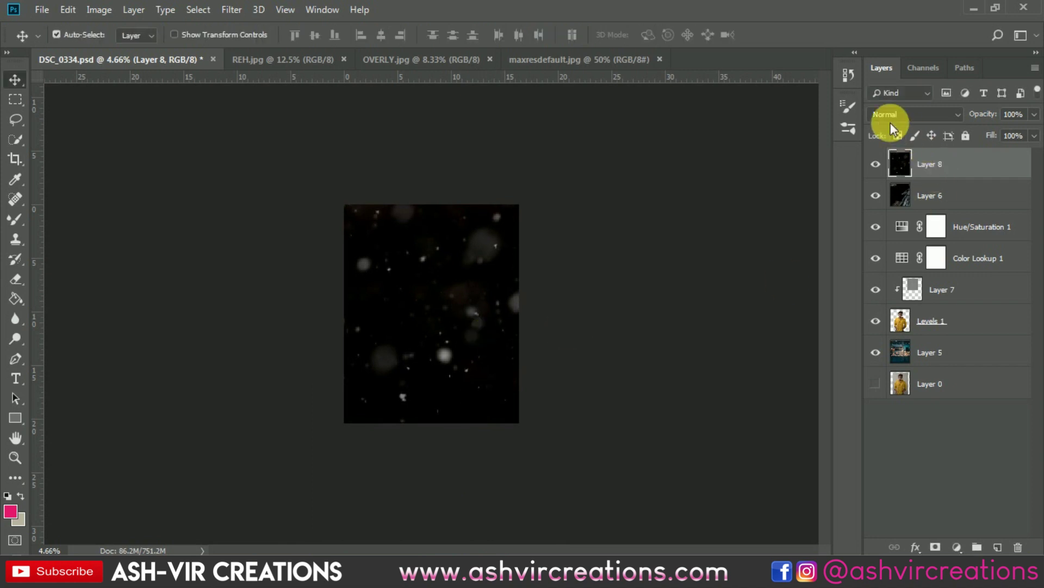
# - Set the blend mode of the snow particle layer, Layer 8, to Screen
pyautogui.click(893, 116)
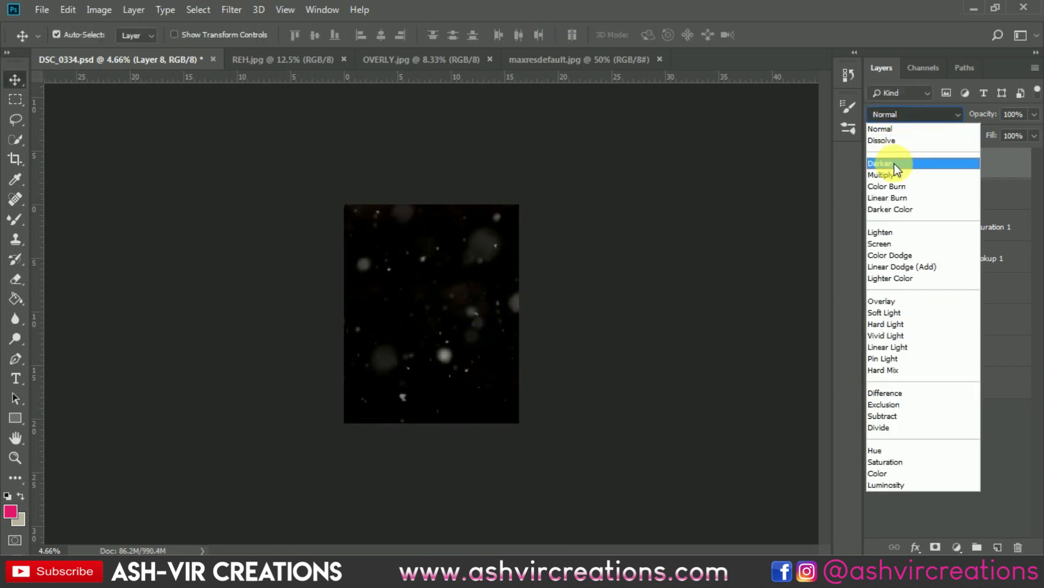
pyautogui.click(901, 244)
pyautogui.hotkey('ctrl', '+')
pyautogui.hotkey('ctrl', '+')
pyautogui.hotkey('ctrl', '+')
pyautogui.hotkey('ctrl', '+')
pyautogui.hotkey('ctrl', '+')
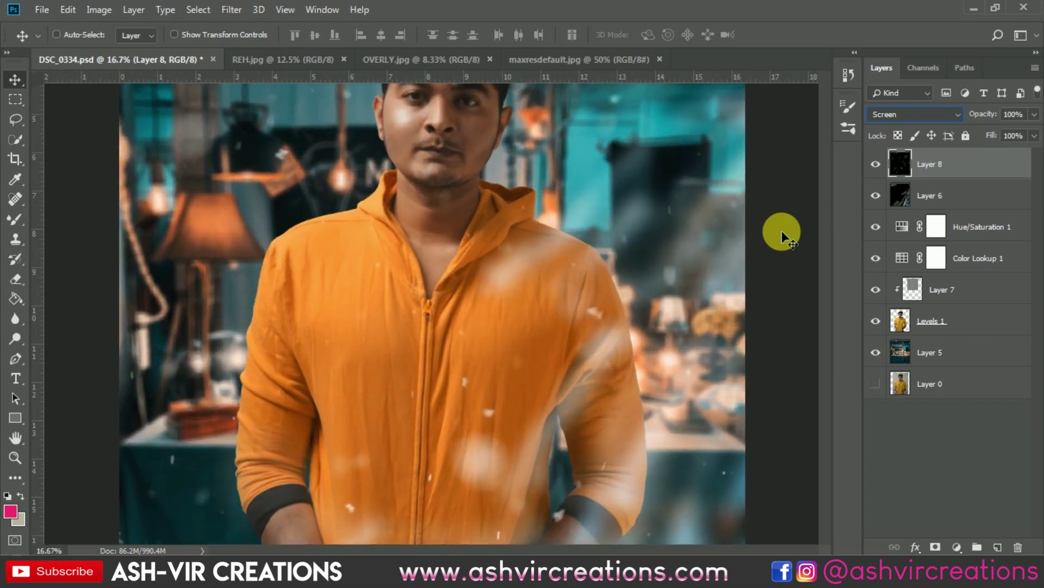
pyautogui.hotkey('ctrl', '-')
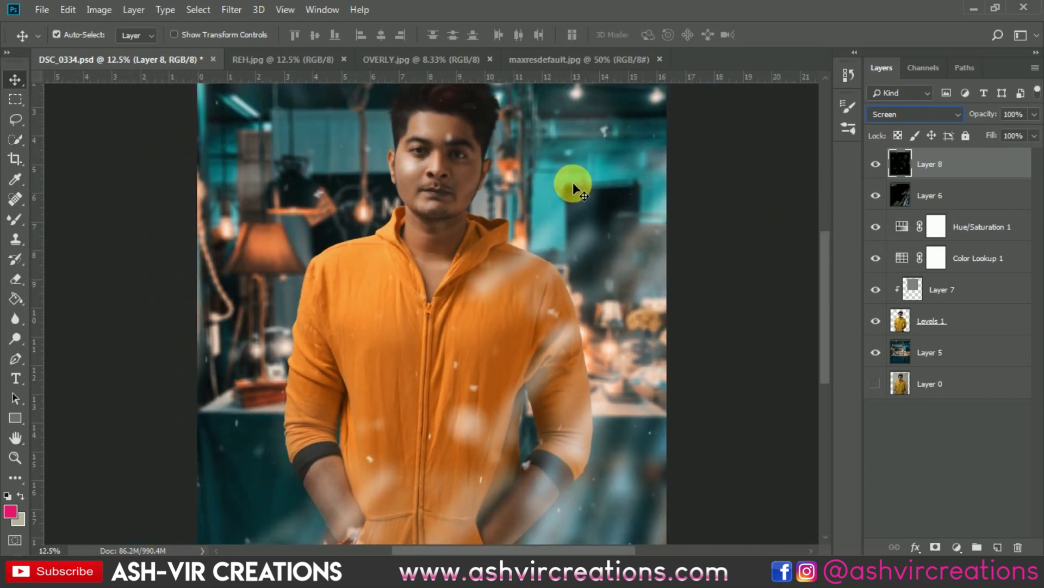
pyautogui.hotkey('ctrl', '-')
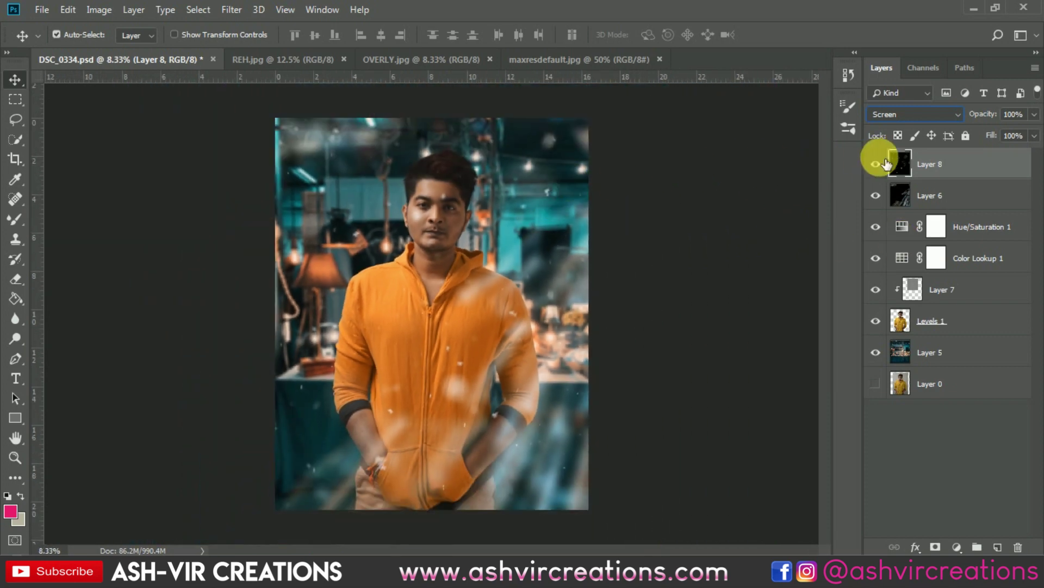
# - Compare the composite with and without the Layer 8 snow particles
pyautogui.click(877, 163)
pyautogui.click(875, 164)
pyautogui.click(877, 162)
pyautogui.click(877, 163)
pyautogui.click(877, 163)
pyautogui.click(877, 163)
pyautogui.click(877, 163)
pyautogui.click(878, 164)
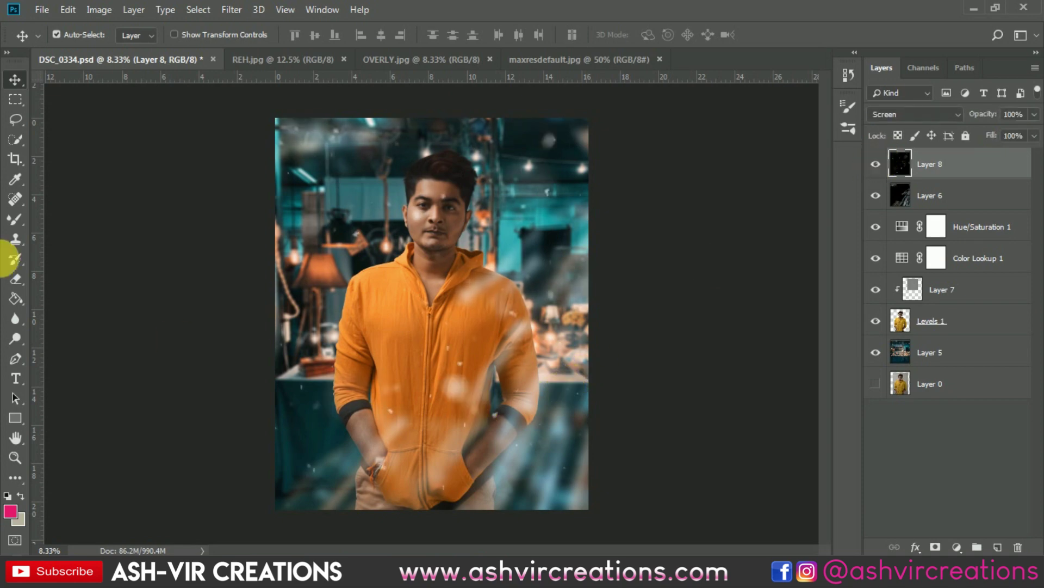
# - Hide Layer 6 and erase the distracting Layer 8 particles over the face and hoodie with the Eraser at size 700
pyautogui.click(18, 280)
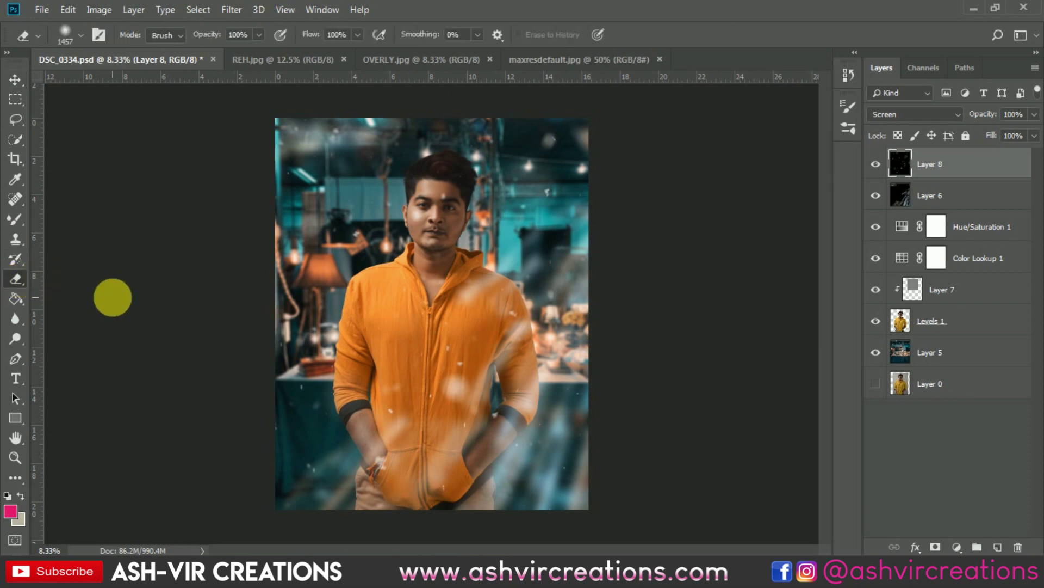
pyautogui.scroll(3, 473, 372)
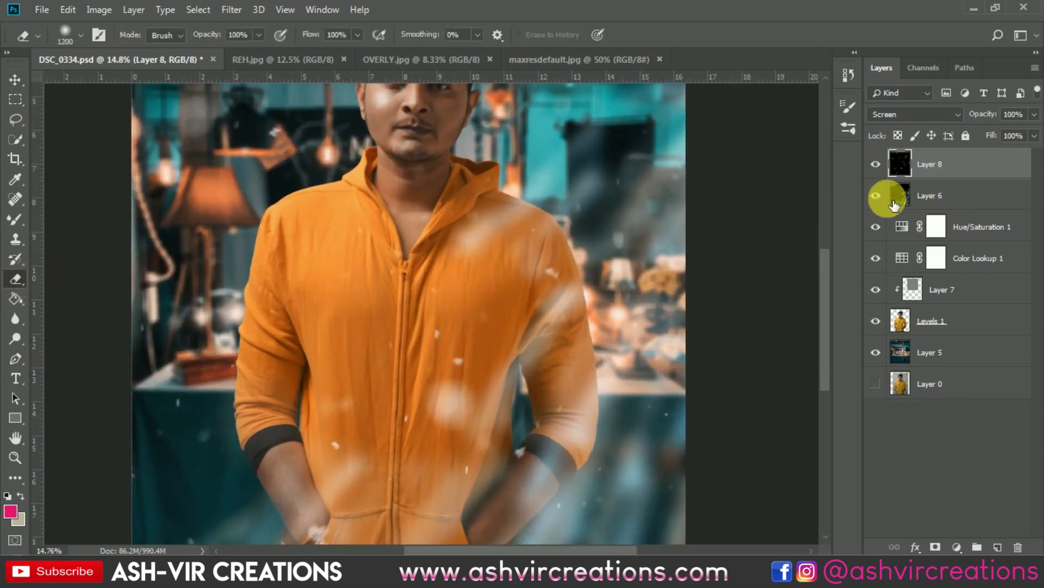
pyautogui.click(877, 195)
pyautogui.press('[')
pyautogui.press('[')
pyautogui.press('[')
pyautogui.press('[')
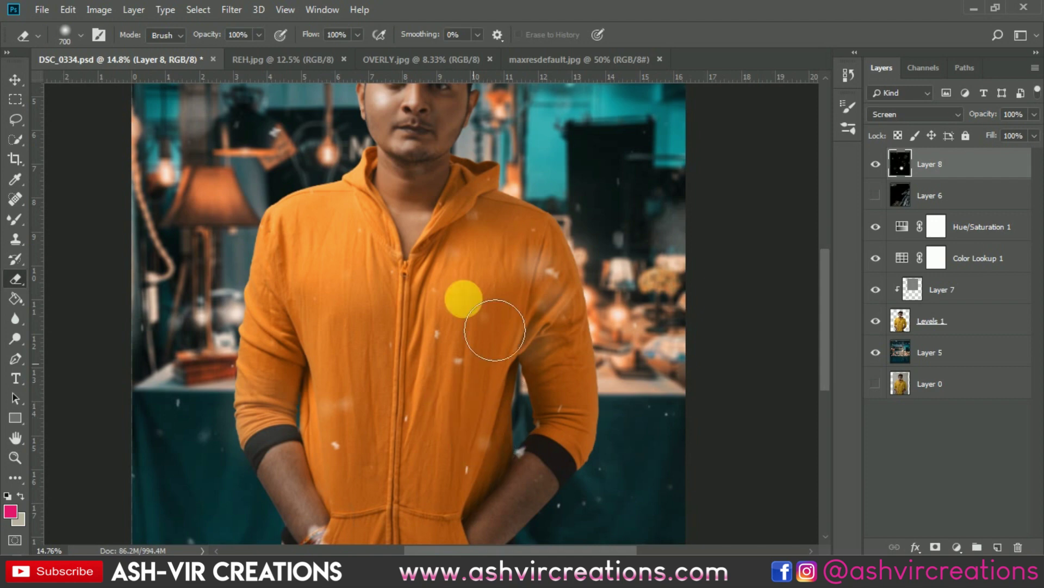
pyautogui.moveTo(495, 326); pyautogui.dragTo(521, 416)
pyautogui.moveTo(482, 336)
pyautogui.mouseDown()
pyautogui.moveTo(513, 233)
pyautogui.moveTo(506, 342)
pyautogui.moveTo(491, 237)
pyautogui.moveTo(470, 266)
pyautogui.moveTo(510, 265)
pyautogui.moveTo(508, 292)
pyautogui.moveTo(361, 264)
pyautogui.moveTo(226, 311)
pyautogui.moveTo(230, 331)
pyautogui.moveTo(241, 74)
pyautogui.mouseUp()
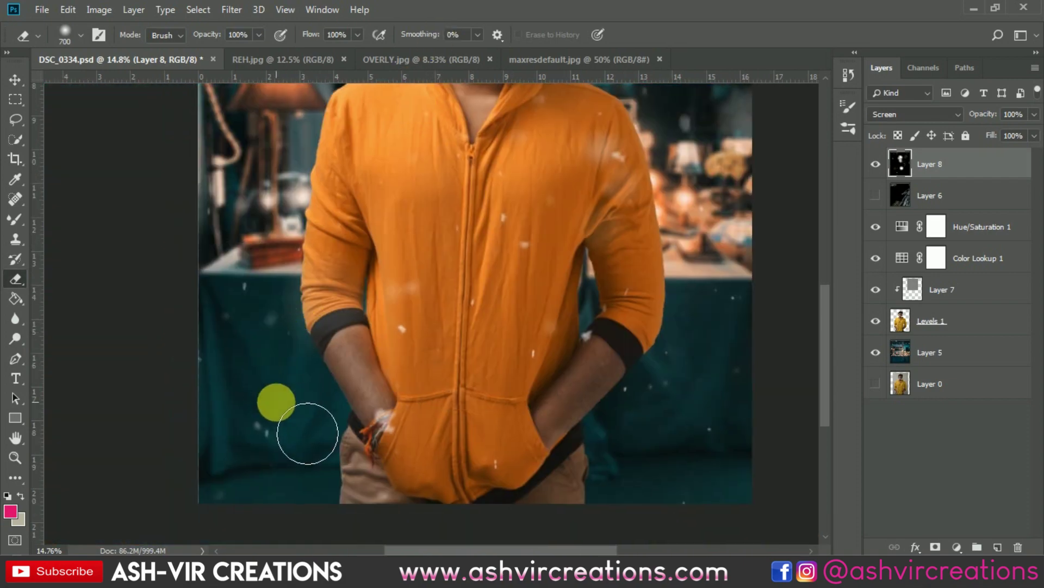
# - Erase the remaining Layer 8 particles around the wrists and cuffs, and show the Layer 6 overlay again
pyautogui.click(877, 197)
pyautogui.click(881, 199)
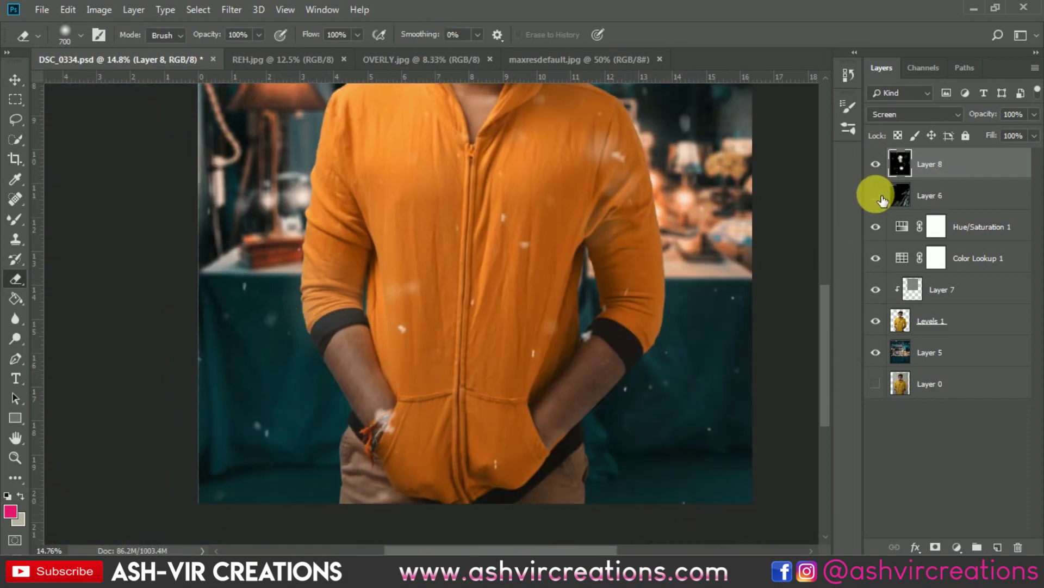
pyautogui.click(876, 195)
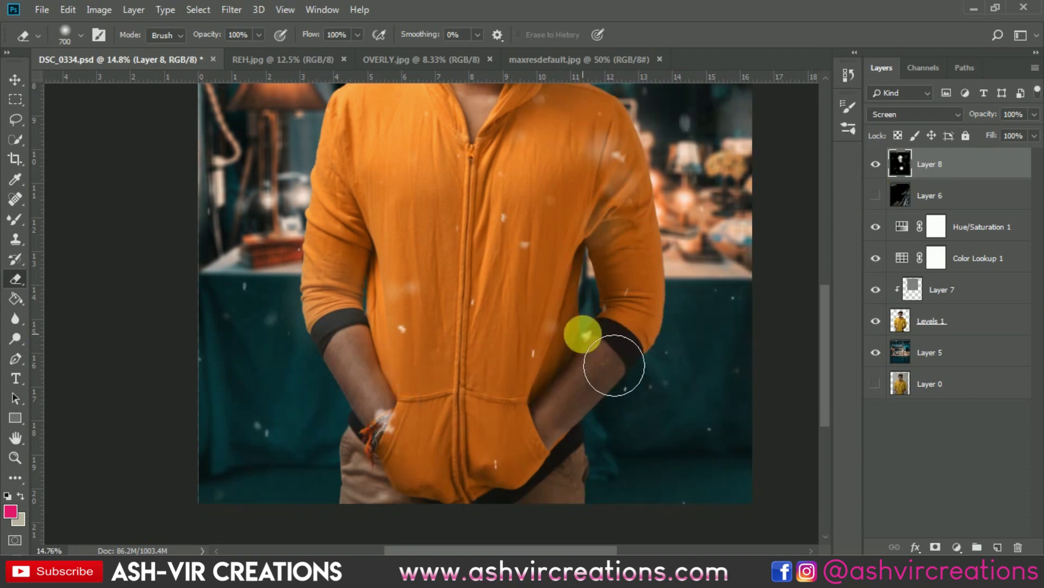
pyautogui.moveTo(619, 364)
pyautogui.mouseDown()
pyautogui.moveTo(606, 402)
pyautogui.moveTo(400, 449)
pyautogui.moveTo(486, 419)
pyautogui.moveTo(679, 201)
pyautogui.mouseUp()
pyautogui.click(876, 195)
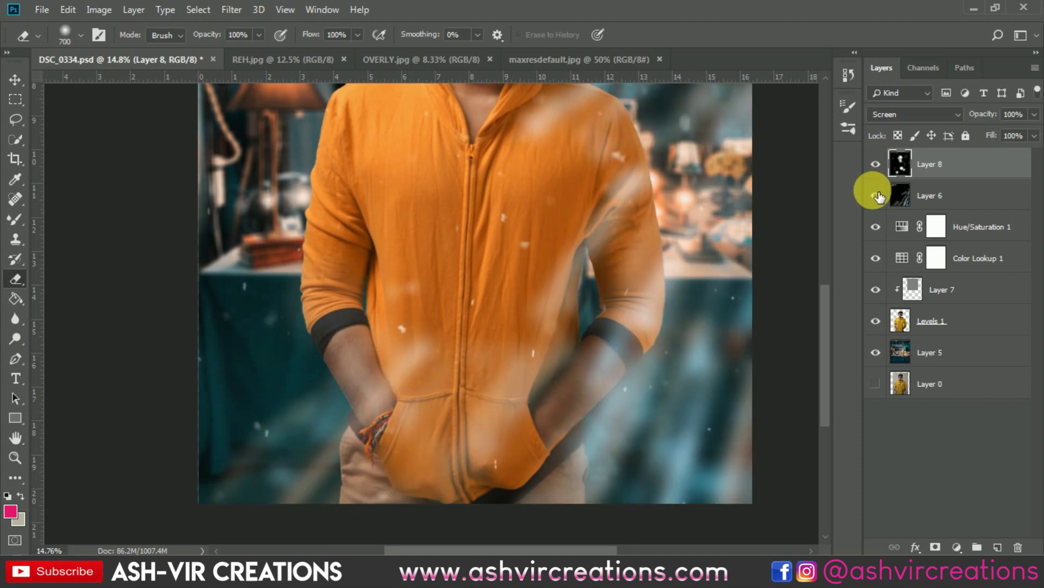
pyautogui.scroll(-3, 677, 244)
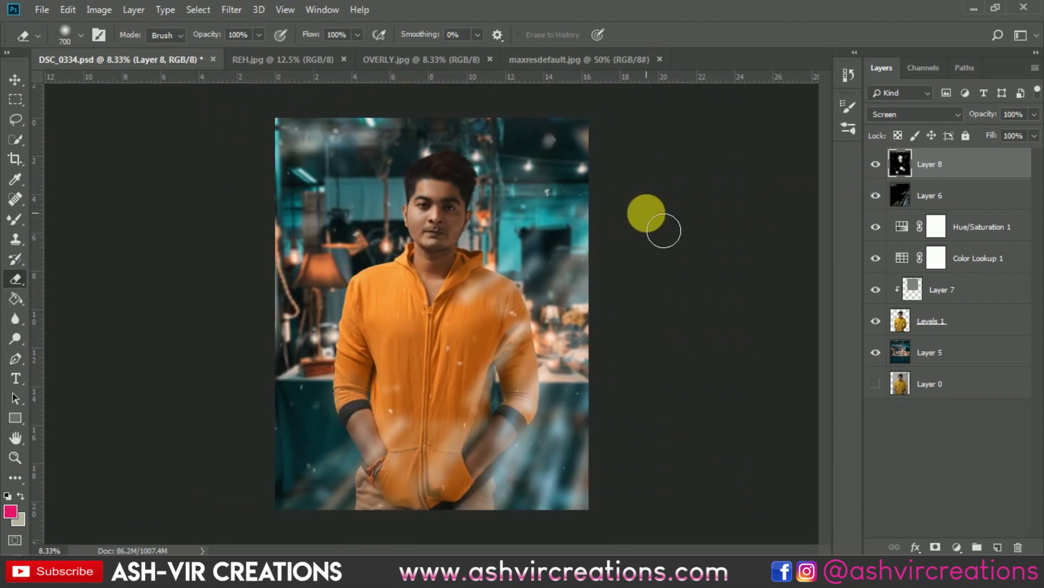
# - Toggle Layer 8 off and on to check the cleaned-up particle effect on the full image
pyautogui.press('v')
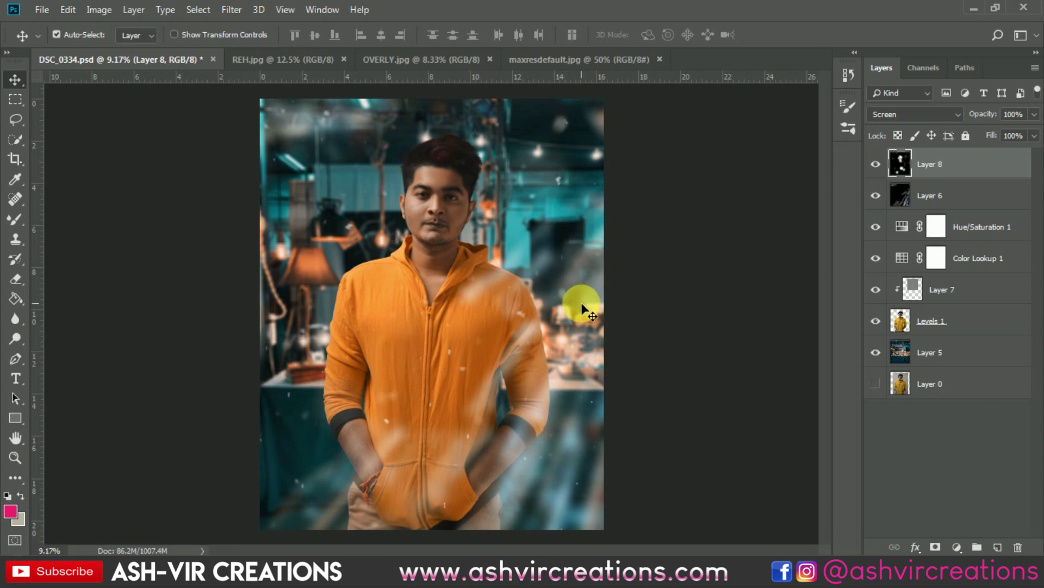
pyautogui.click(877, 164)
pyautogui.click(877, 164)
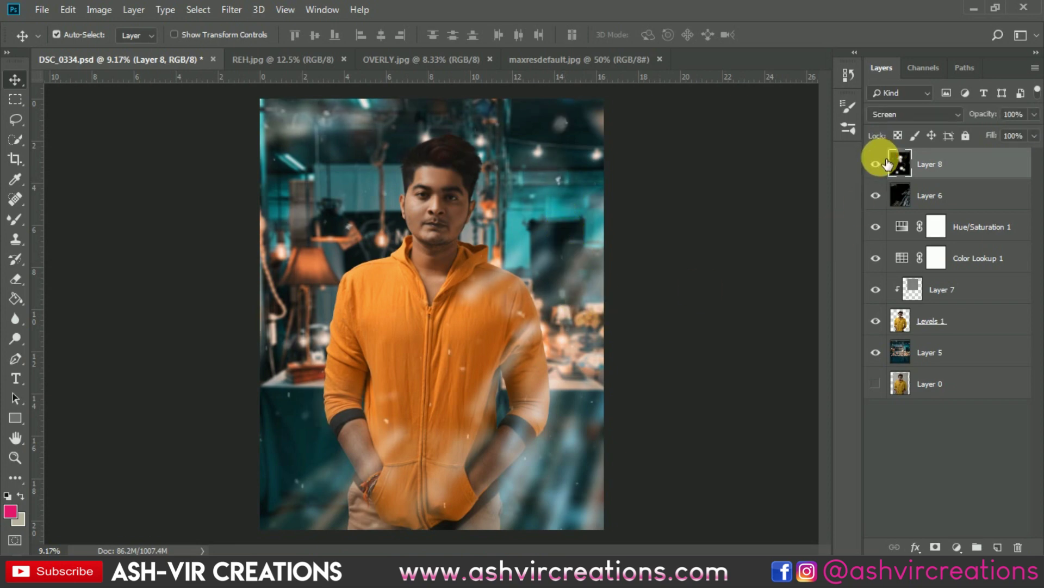
pyautogui.click(877, 164)
pyautogui.click(876, 164)
# - Erase the Layer 8 particles over the blurred background around the lamp beside the man
pyautogui.scroll(5, 193, 224)
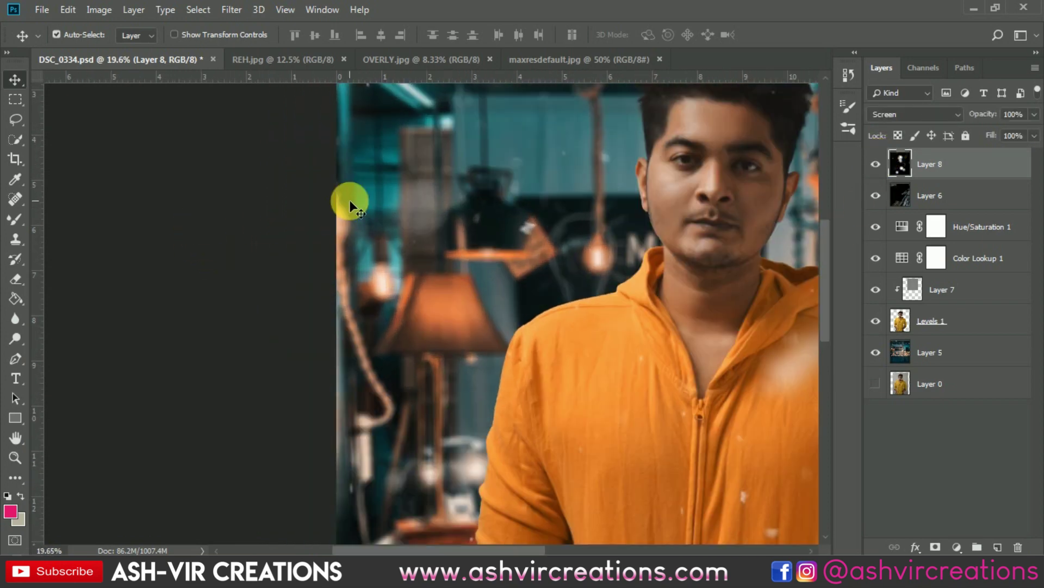
pyautogui.press('e')
pyautogui.moveTo(459, 248)
pyautogui.mouseDown()
pyautogui.moveTo(459, 217)
pyautogui.moveTo(473, 240)
pyautogui.moveTo(457, 256)
pyautogui.moveTo(454, 207)
pyautogui.mouseUp()
pyautogui.scroll(-3, 455, 206)
pyautogui.press('v')
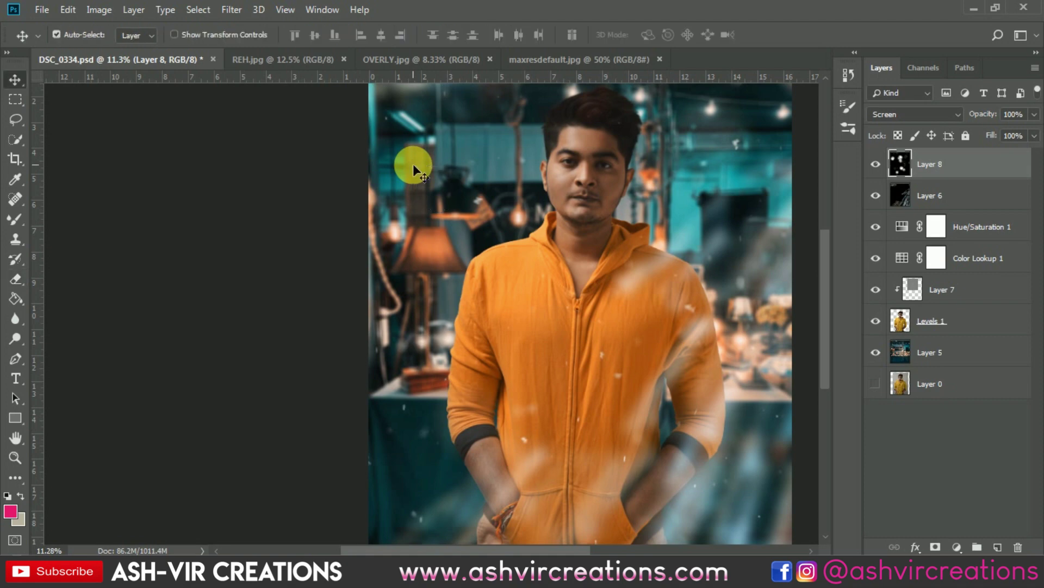
# - Toggle the visibility of Layer 8 to compare the full image with and without the particles
pyautogui.scroll(-2, 412, 167)
pyautogui.click(875, 164)
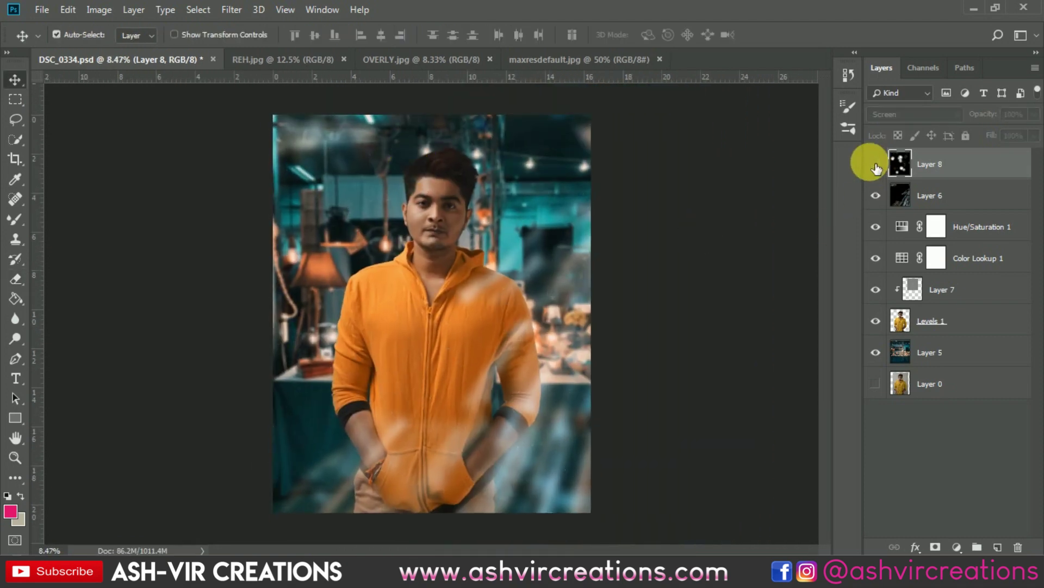
pyautogui.click(876, 164)
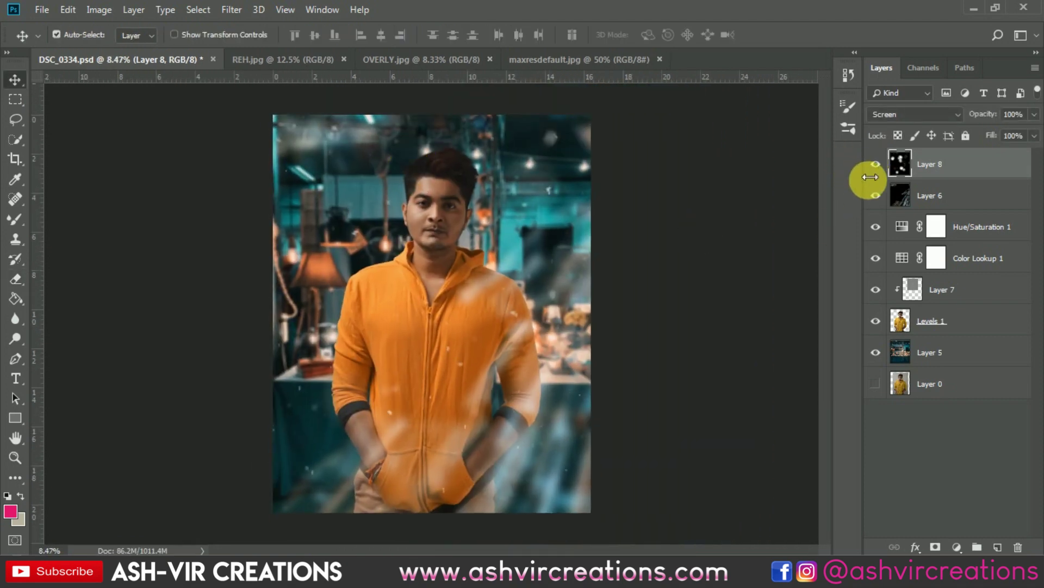
pyautogui.click(875, 164)
pyautogui.click(876, 164)
# - Erase the stray Layer 8 particles over the teal background beside the face, hiding Layer 6 while erasing and showing it again
pyautogui.scroll(3, 608, 164)
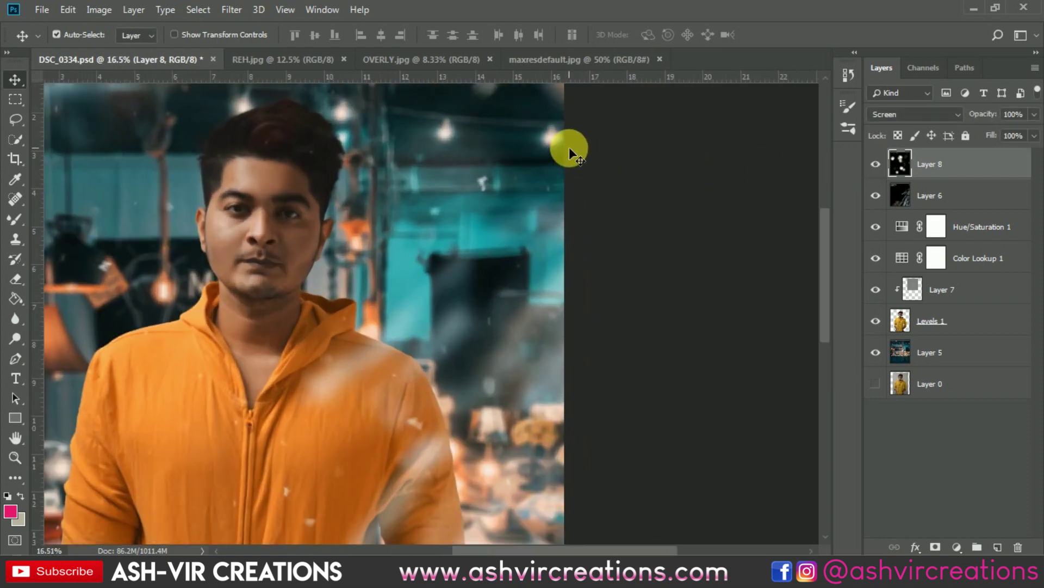
pyautogui.press('e')
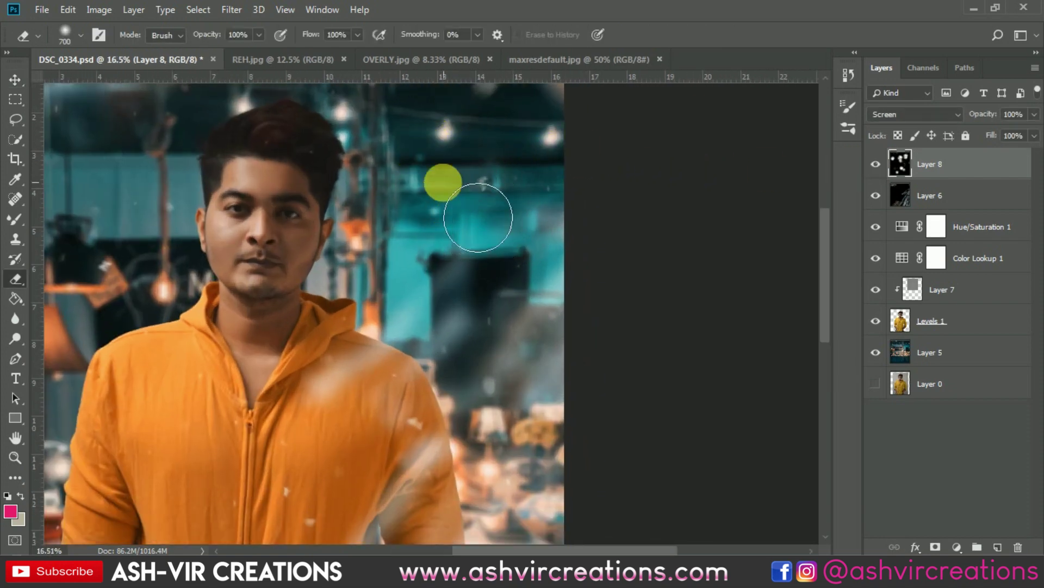
pyautogui.click(877, 196)
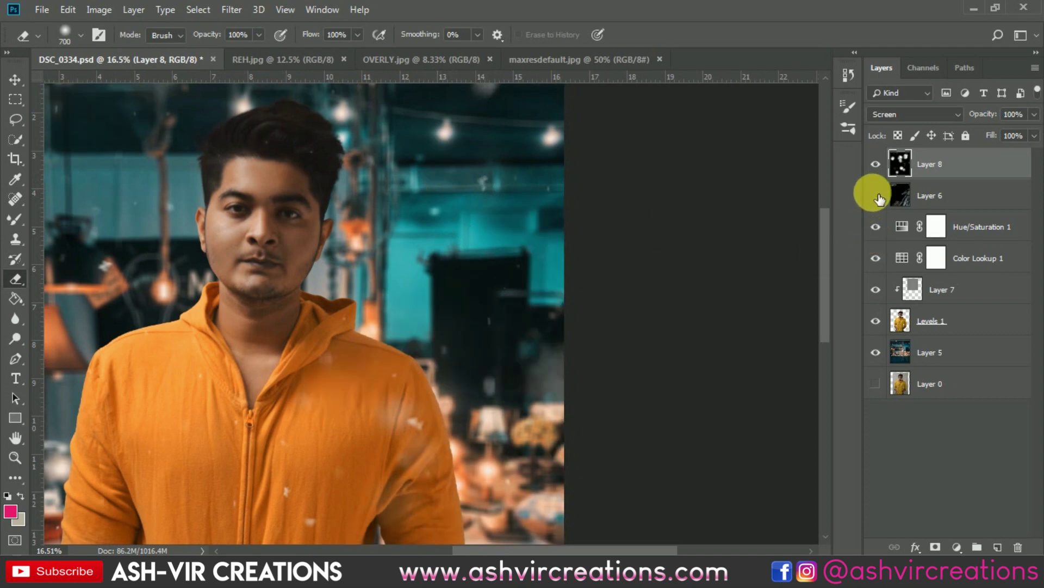
pyautogui.click(876, 164)
pyautogui.click(876, 164)
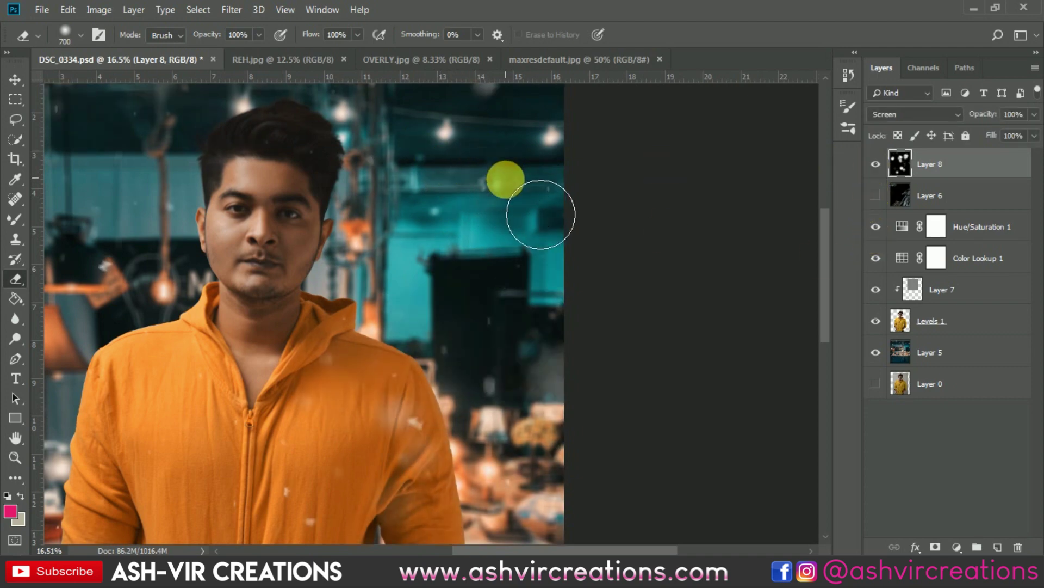
pyautogui.moveTo(496, 152)
pyautogui.mouseDown()
pyautogui.moveTo(459, 185)
pyautogui.moveTo(509, 198)
pyautogui.mouseUp()
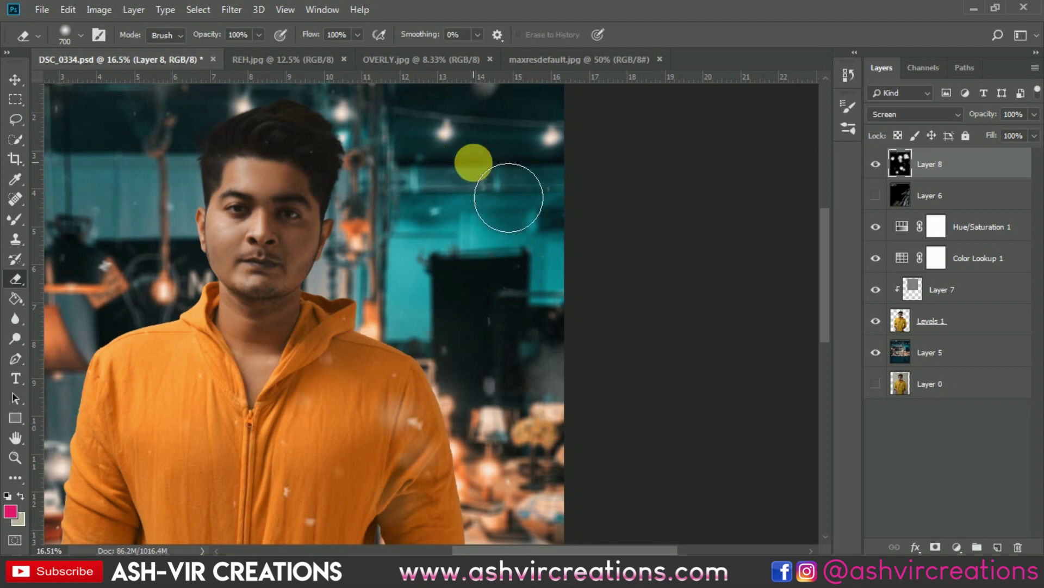
pyautogui.click(876, 195)
pyautogui.scroll(-4, 490, 242)
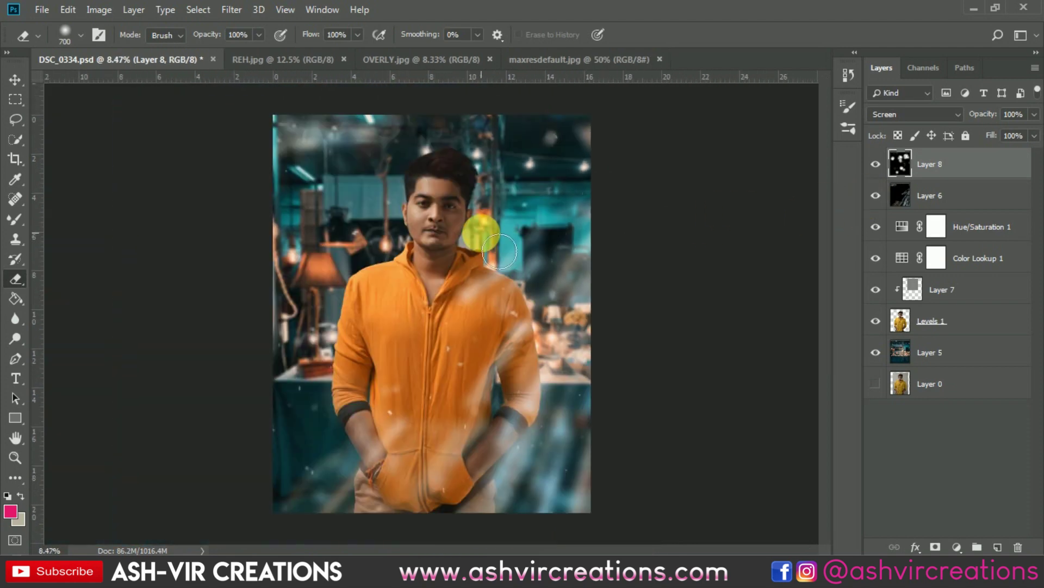
pyautogui.press('v')
pyautogui.scroll(1, 548, 266)
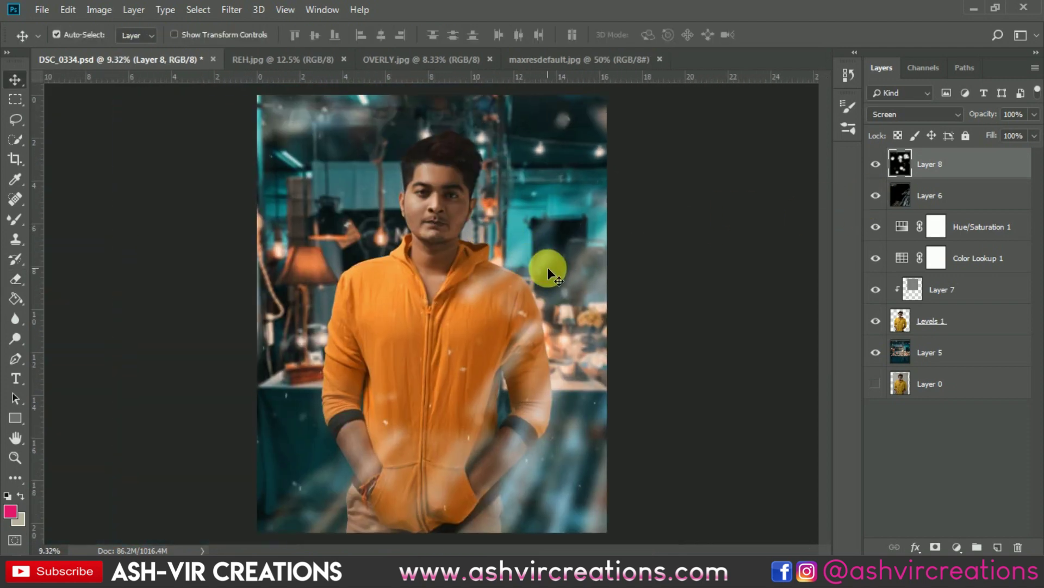
pyautogui.scroll(-1, 547, 267)
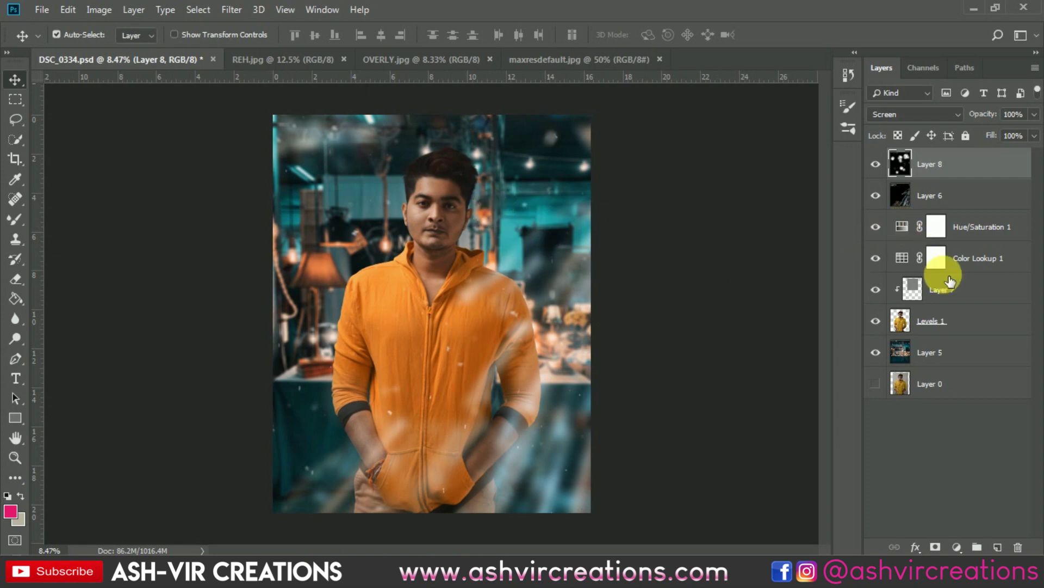
# - Merge Layer 7 and the Levels 1 layer into one layer
pyautogui.keyDown('shift'); pyautogui.click(949, 353); pyautogui.keyUp('shift')
pyautogui.click(966, 321)
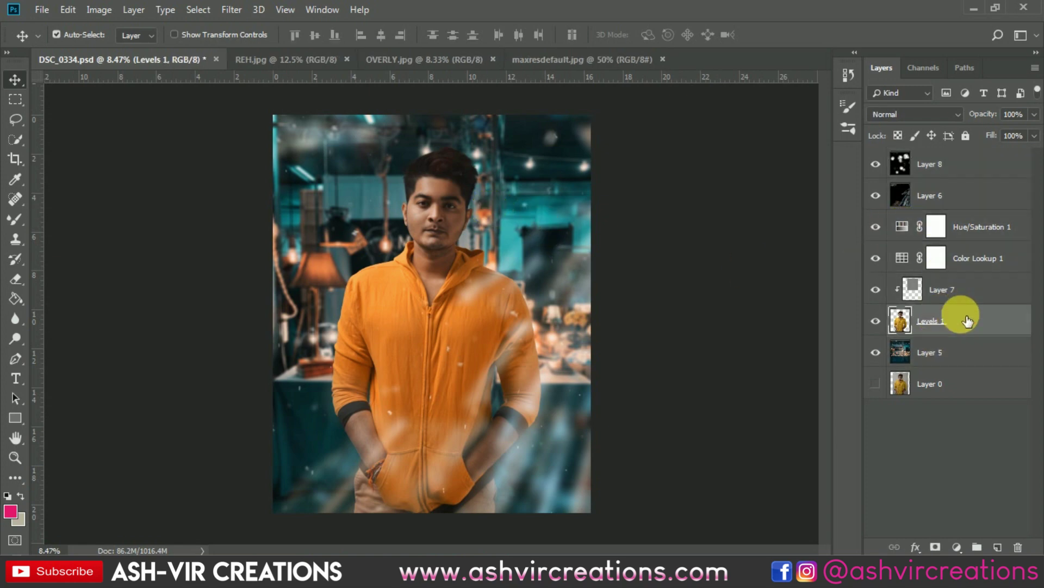
pyautogui.keyDown('shift'); pyautogui.click(968, 296); pyautogui.keyUp('shift')
pyautogui.rightClick(961, 291)
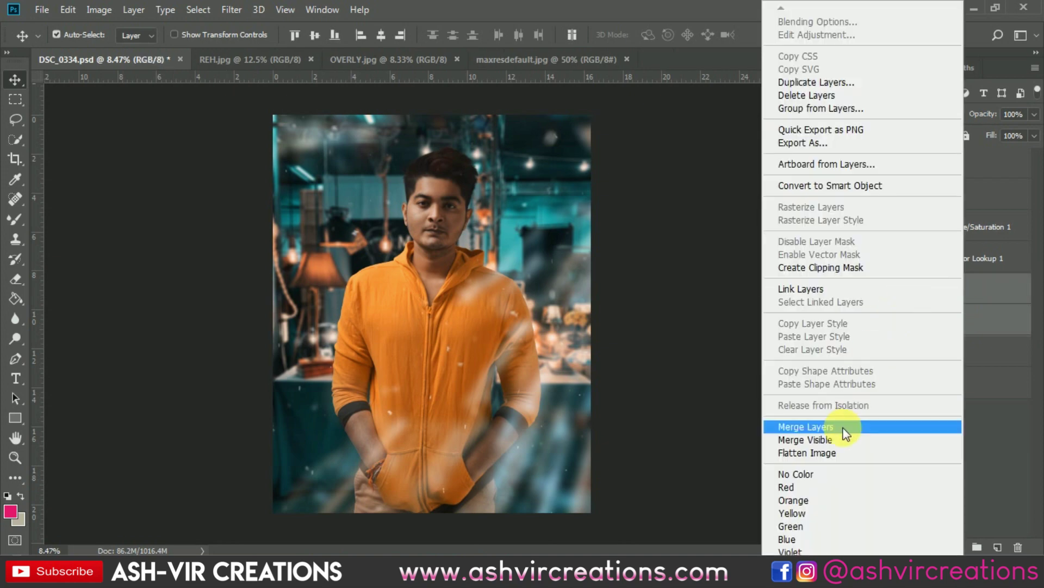
pyautogui.click(845, 427)
# - Choose the Blur tool and hide Layer 8, Layer 6, Hue/Saturation 1 and Color Lookup 1 to expose the merged cutout
pyautogui.scroll(5, 325, 308)
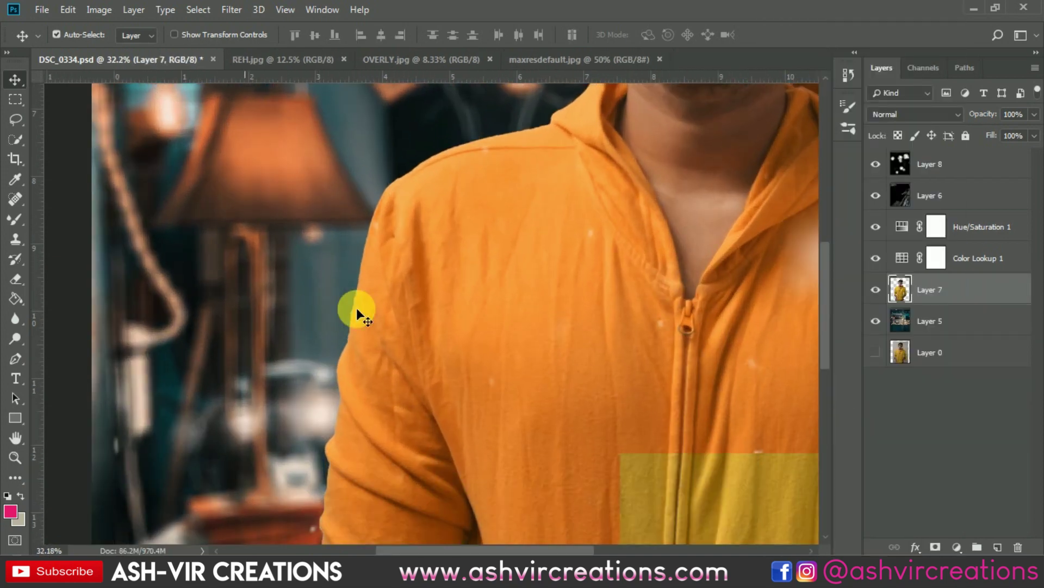
pyautogui.scroll(1, 357, 308)
pyautogui.click(9, 322)
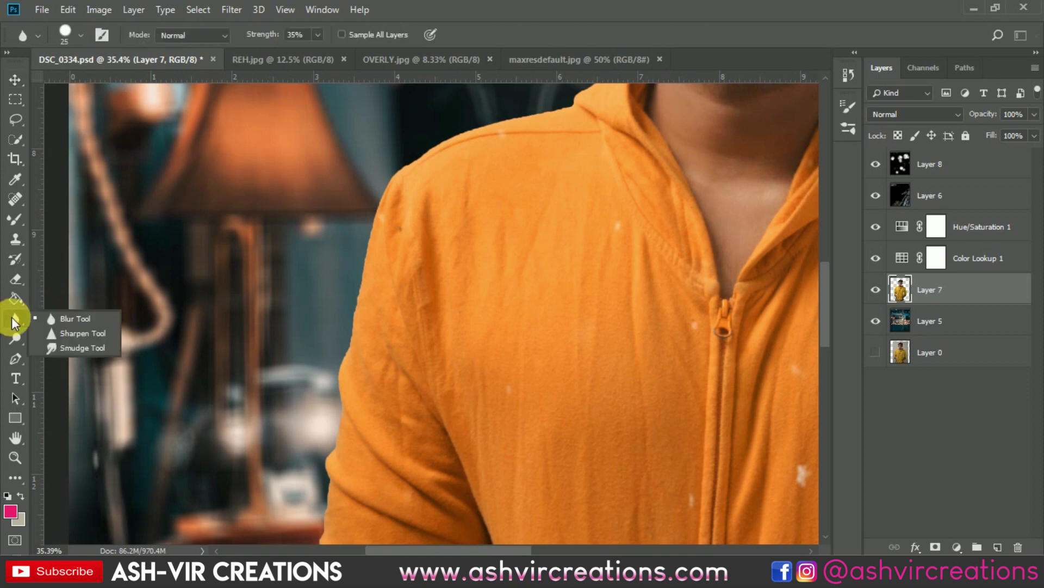
pyautogui.click(62, 321)
pyautogui.scroll(1, 317, 251)
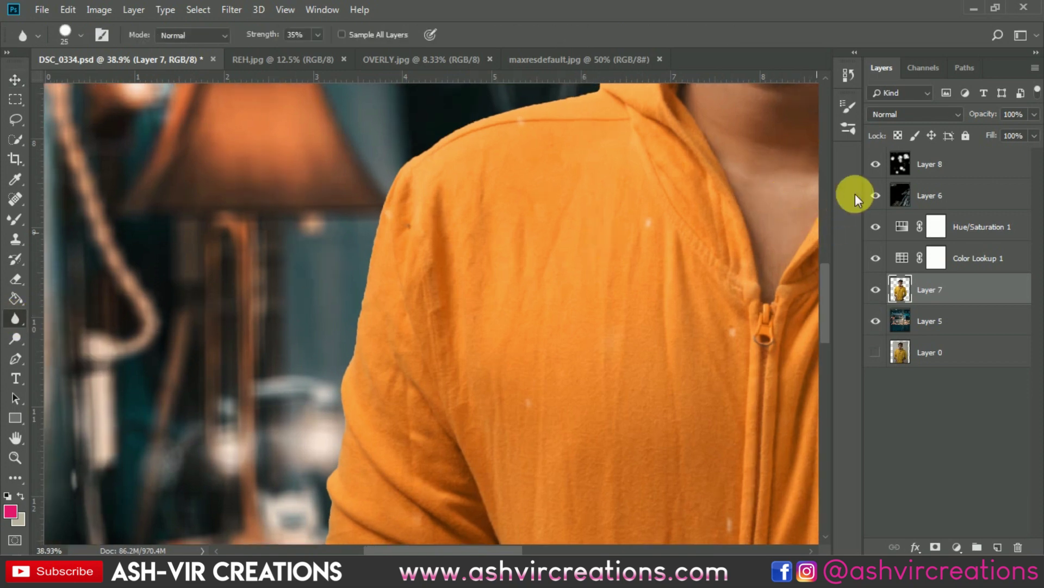
pyautogui.click(876, 258)
pyautogui.click(876, 227)
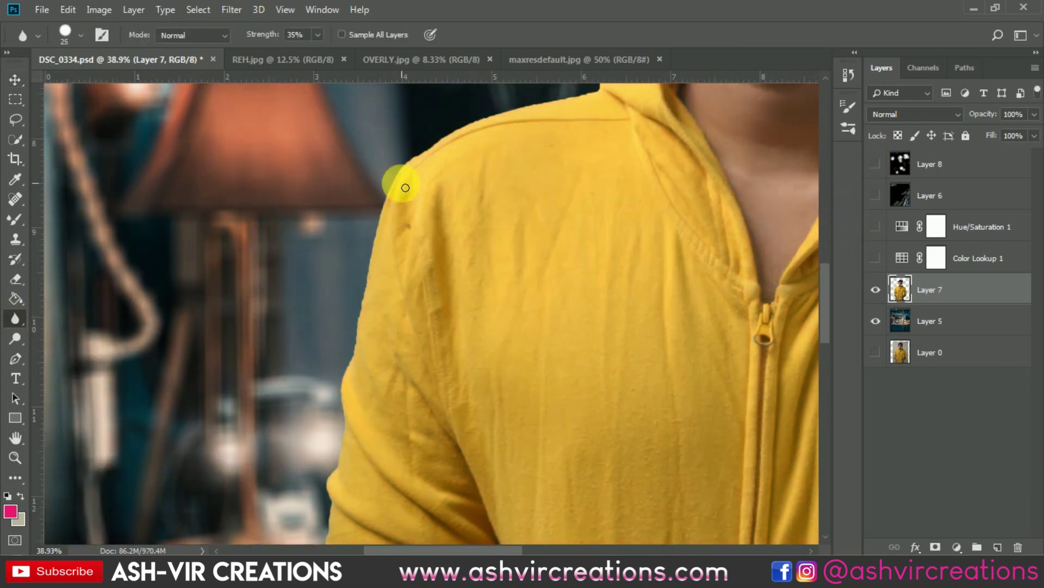
# - Soften the outer edge of the lamp-side sleeve with the Blur tool at size 150 and 61% strength
pyautogui.press(']')
pyautogui.press(']')
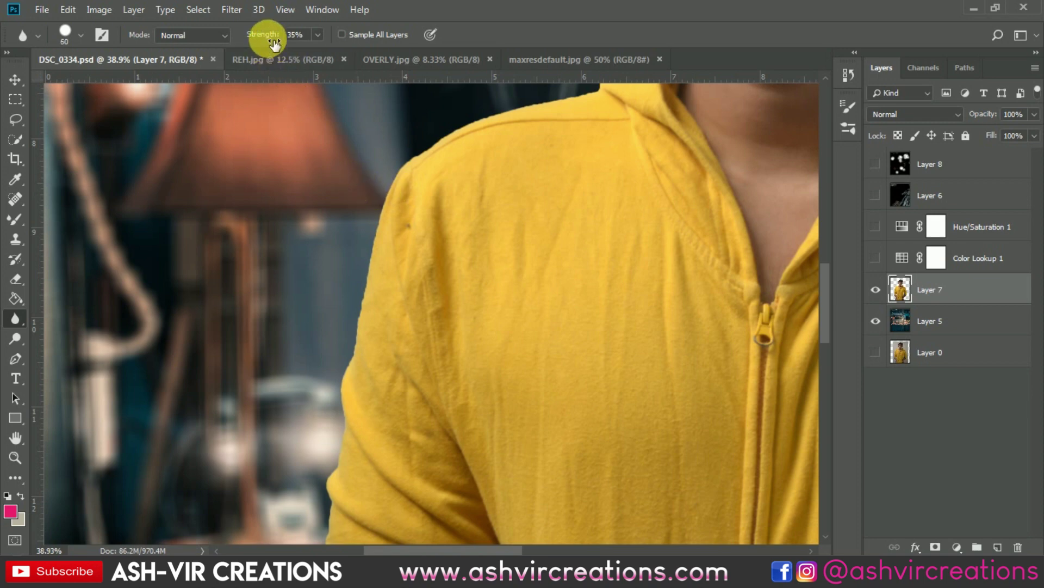
pyautogui.moveTo(296, 39); pyautogui.dragTo(251, 40)
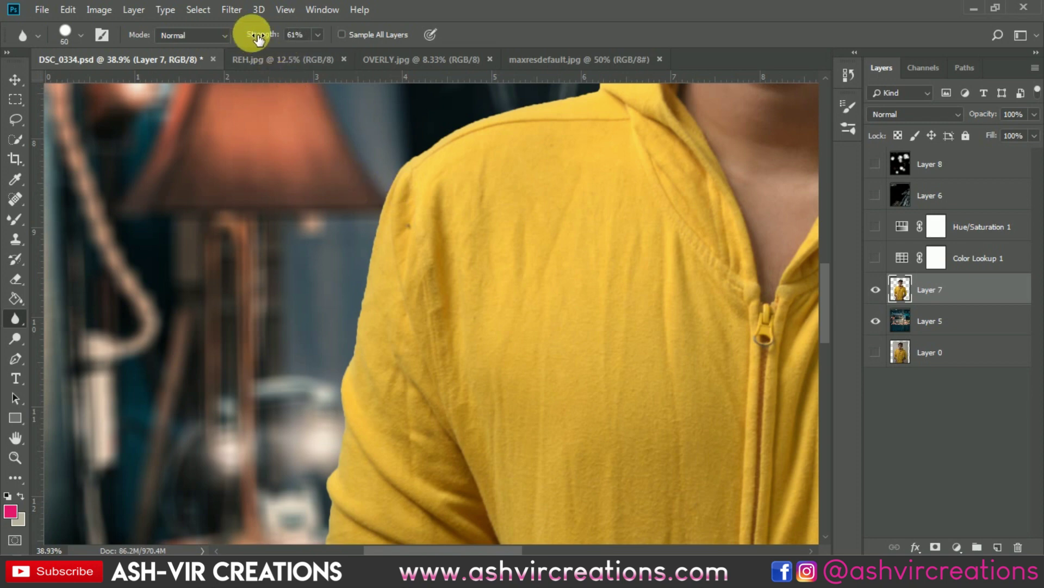
pyautogui.rightClick(376, 229)
pyautogui.click(381, 231)
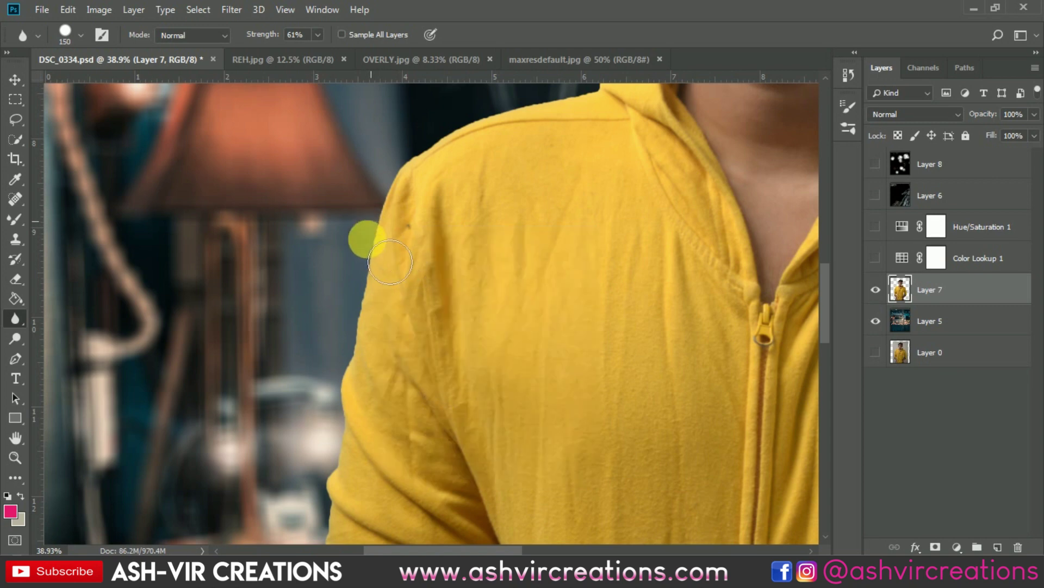
pyautogui.moveTo(354, 321); pyautogui.dragTo(387, 233)
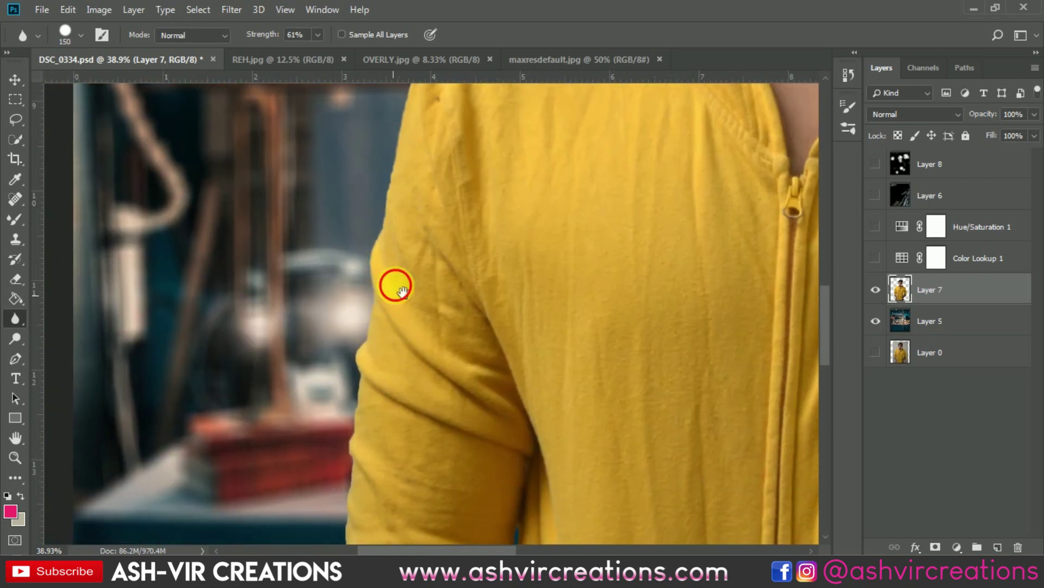
pyautogui.moveTo(402, 291); pyautogui.dragTo(405, 217)
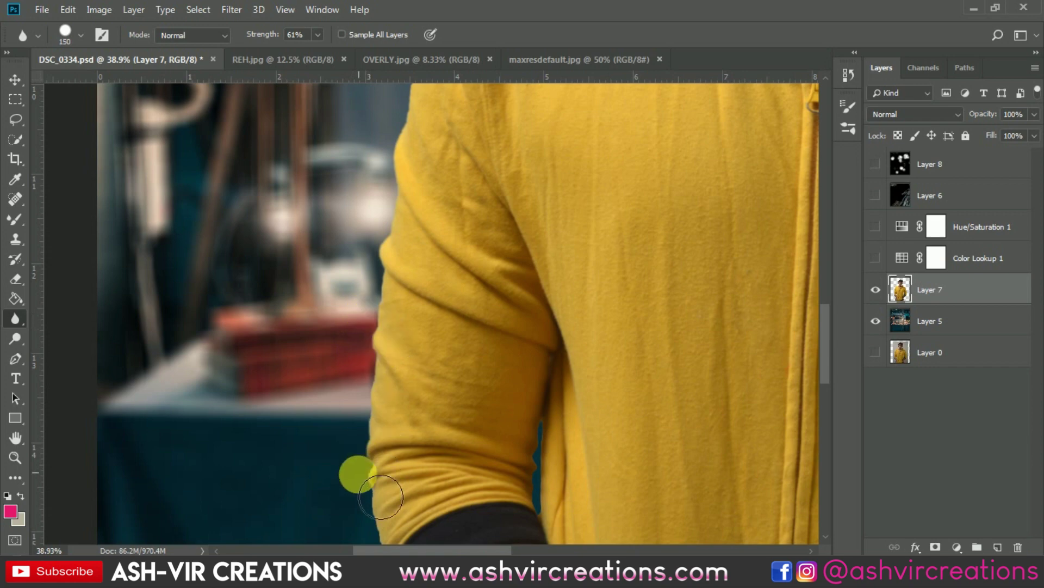
pyautogui.moveTo(361, 473); pyautogui.dragTo(380, 233)
pyautogui.moveTo(437, 463); pyautogui.dragTo(361, 280)
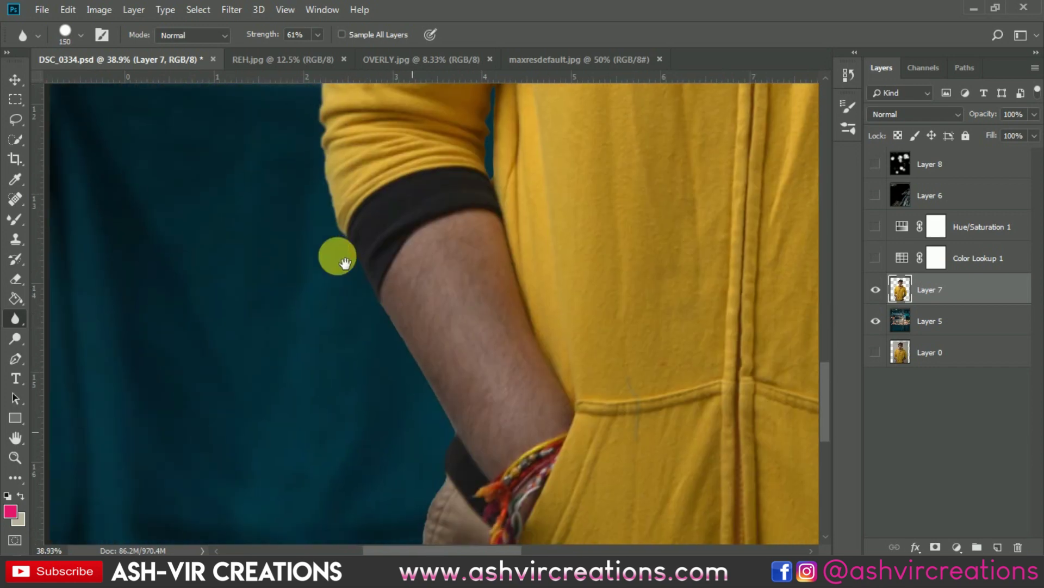
# - Set the blur strength to 73% and soften the edge of the lamp-side forearm down to the wrist
pyautogui.click(253, 37)
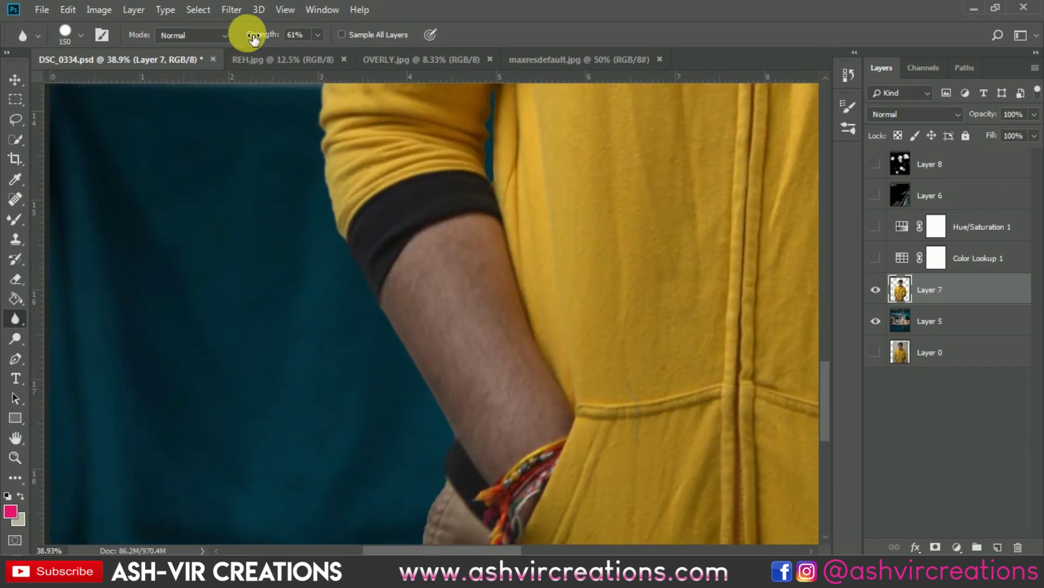
pyautogui.moveTo(436, 370)
pyautogui.mouseDown()
pyautogui.moveTo(443, 448)
pyautogui.moveTo(437, 415)
pyautogui.mouseUp()
pyautogui.moveTo(460, 462)
pyautogui.mouseDown()
pyautogui.moveTo(394, 305)
pyautogui.moveTo(430, 503)
pyautogui.moveTo(462, 500)
pyautogui.moveTo(436, 280)
pyautogui.moveTo(471, 444)
pyautogui.moveTo(459, 431)
pyautogui.mouseUp()
pyautogui.moveTo(463, 222)
pyautogui.mouseDown()
pyautogui.moveTo(459, 501)
pyautogui.moveTo(389, 403)
pyautogui.moveTo(334, 227)
pyautogui.moveTo(389, 447)
pyautogui.moveTo(361, 420)
pyautogui.moveTo(380, 350)
pyautogui.moveTo(354, 434)
pyautogui.moveTo(407, 384)
pyautogui.moveTo(443, 187)
pyautogui.moveTo(442, 396)
pyautogui.moveTo(422, 397)
pyautogui.moveTo(466, 241)
pyautogui.moveTo(381, 348)
pyautogui.moveTo(522, 308)
pyautogui.moveTo(460, 287)
pyautogui.mouseUp()
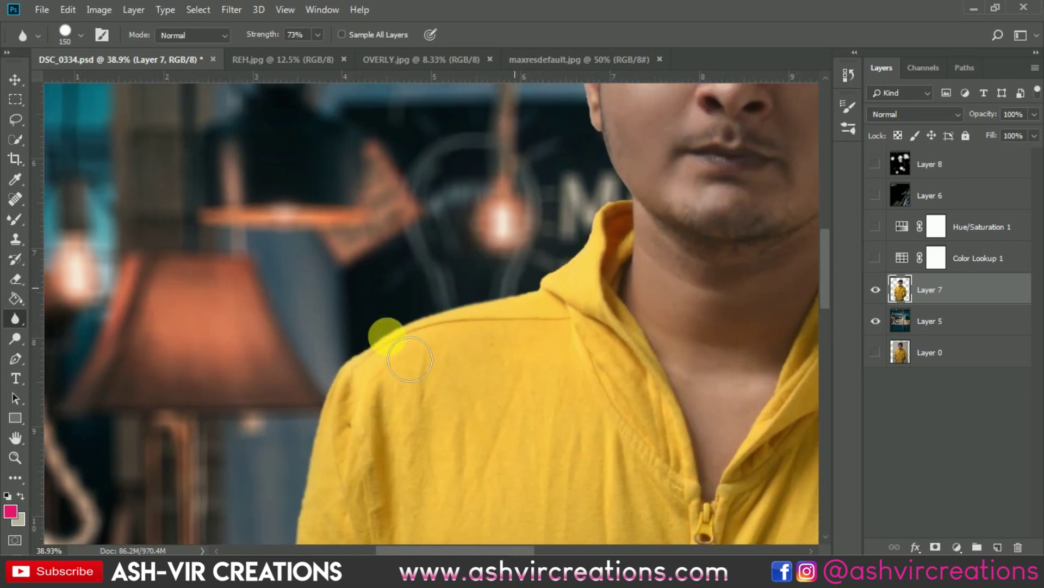
# - Blur the cutout edge along the lamp-side shoulder and up the hood
pyautogui.moveTo(409, 359)
pyautogui.mouseDown()
pyautogui.moveTo(450, 284)
pyautogui.moveTo(357, 373)
pyautogui.moveTo(431, 361)
pyautogui.moveTo(487, 379)
pyautogui.moveTo(544, 309)
pyautogui.mouseUp()
pyautogui.scroll(3, 524, 268)
pyautogui.moveTo(524, 268)
pyautogui.mouseDown()
pyautogui.moveTo(603, 349)
pyautogui.moveTo(555, 286)
pyautogui.moveTo(540, 234)
pyautogui.moveTo(587, 327)
pyautogui.moveTo(532, 247)
pyautogui.moveTo(592, 409)
pyautogui.moveTo(652, 497)
pyautogui.moveTo(615, 487)
pyautogui.moveTo(592, 365)
pyautogui.moveTo(596, 393)
pyautogui.moveTo(537, 230)
pyautogui.moveTo(555, 232)
pyautogui.moveTo(583, 178)
pyautogui.moveTo(594, 180)
pyautogui.moveTo(563, 192)
pyautogui.moveTo(578, 377)
pyautogui.moveTo(585, 241)
pyautogui.moveTo(537, 434)
pyautogui.mouseUp()
# - Reduce the blur brush to size 70 and soften the edges around the face, ear and hair
pyautogui.press('[')
pyautogui.press('[')
pyautogui.scroll(3, 593, 375)
pyautogui.moveTo(618, 377); pyautogui.dragTo(158, 296)
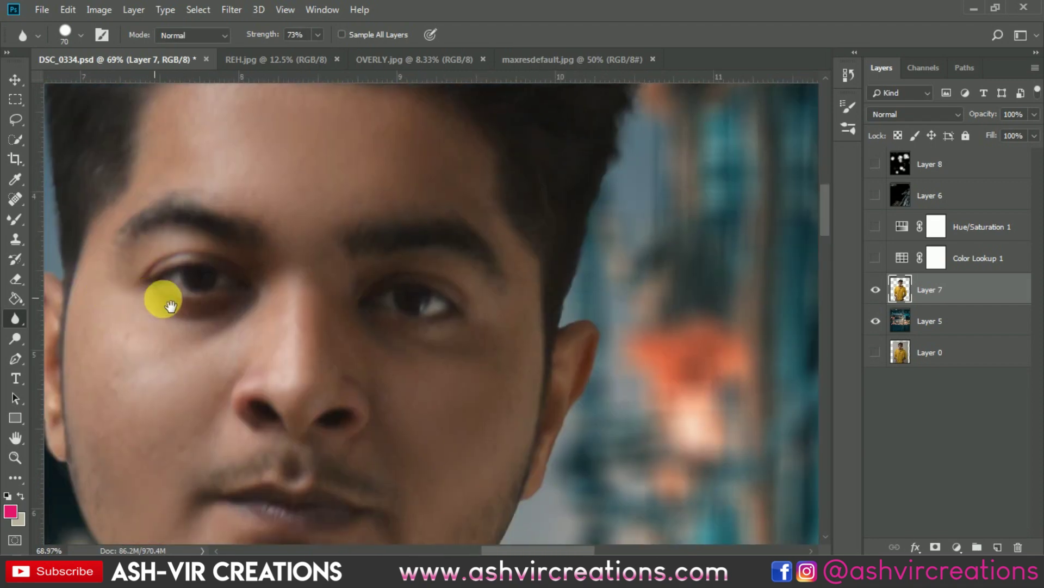
pyautogui.moveTo(547, 370); pyautogui.dragTo(490, 298)
pyautogui.moveTo(526, 261)
pyautogui.mouseDown()
pyautogui.moveTo(546, 280)
pyautogui.moveTo(577, 269)
pyautogui.moveTo(564, 385)
pyautogui.moveTo(554, 253)
pyautogui.moveTo(515, 270)
pyautogui.moveTo(457, 392)
pyautogui.moveTo(425, 420)
pyautogui.moveTo(524, 473)
pyautogui.moveTo(653, 483)
pyautogui.mouseUp()
pyautogui.moveTo(630, 404); pyautogui.dragTo(491, 175)
# - Blur the outer cutout edge of the shoulder and sleeve on the side away from the large lamp
pyautogui.moveTo(489, 261)
pyautogui.mouseDown()
pyautogui.moveTo(507, 363)
pyautogui.moveTo(658, 442)
pyautogui.mouseUp()
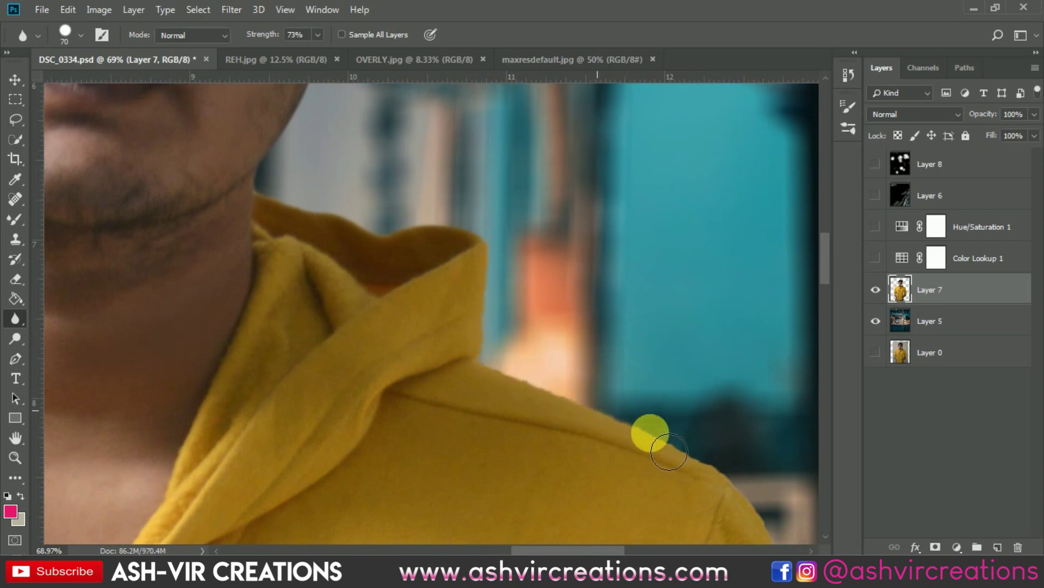
pyautogui.moveTo(677, 356); pyautogui.dragTo(448, 236)
pyautogui.moveTo(395, 305)
pyautogui.mouseDown()
pyautogui.moveTo(545, 373)
pyautogui.moveTo(542, 386)
pyautogui.moveTo(588, 376)
pyautogui.moveTo(499, 172)
pyautogui.moveTo(449, 214)
pyautogui.moveTo(522, 378)
pyautogui.moveTo(555, 368)
pyautogui.moveTo(517, 240)
pyautogui.moveTo(476, 224)
pyautogui.mouseUp()
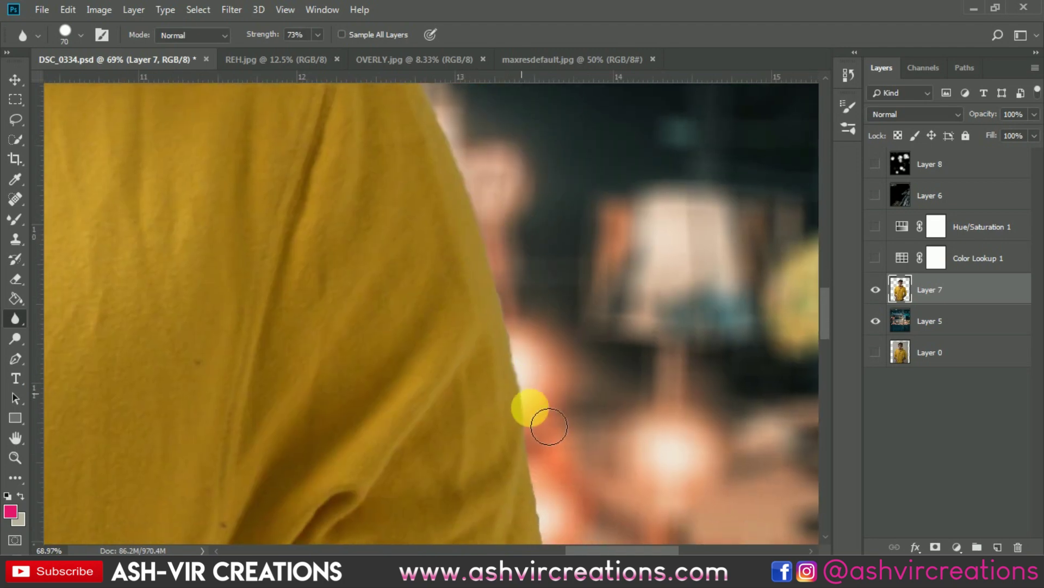
pyautogui.moveTo(549, 426)
pyautogui.mouseDown()
pyautogui.moveTo(483, 217)
pyautogui.moveTo(506, 377)
pyautogui.moveTo(521, 212)
pyautogui.moveTo(489, 263)
pyautogui.moveTo(506, 427)
pyautogui.moveTo(531, 214)
pyautogui.moveTo(574, 223)
pyautogui.mouseUp()
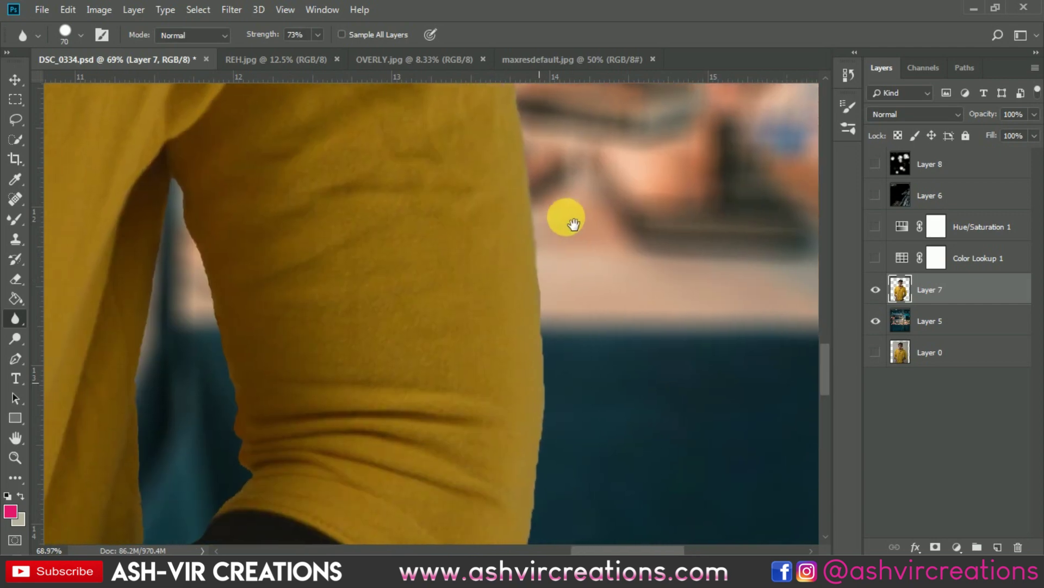
# - Blur the inner edges of the gap between that sleeve and the torso, continuing toward the cuff and forearm
pyautogui.moveTo(199, 191); pyautogui.dragTo(217, 210)
pyautogui.moveTo(264, 370)
pyautogui.mouseDown()
pyautogui.moveTo(199, 234)
pyautogui.moveTo(169, 342)
pyautogui.moveTo(164, 465)
pyautogui.moveTo(184, 284)
pyautogui.mouseUp()
pyautogui.moveTo(186, 337)
pyautogui.mouseDown()
pyautogui.moveTo(181, 520)
pyautogui.moveTo(279, 406)
pyautogui.moveTo(248, 423)
pyautogui.moveTo(297, 360)
pyautogui.moveTo(287, 377)
pyautogui.moveTo(262, 314)
pyautogui.moveTo(265, 261)
pyautogui.moveTo(282, 282)
pyautogui.moveTo(303, 239)
pyautogui.moveTo(561, 318)
pyautogui.moveTo(575, 231)
pyautogui.moveTo(574, 476)
pyautogui.moveTo(554, 288)
pyautogui.moveTo(466, 425)
pyautogui.moveTo(481, 416)
pyautogui.moveTo(515, 278)
pyautogui.moveTo(446, 327)
pyautogui.moveTo(364, 445)
pyautogui.moveTo(368, 421)
pyautogui.moveTo(523, 224)
pyautogui.moveTo(500, 230)
pyautogui.moveTo(512, 215)
pyautogui.moveTo(345, 370)
pyautogui.moveTo(323, 409)
pyautogui.moveTo(374, 370)
pyautogui.moveTo(470, 261)
pyautogui.moveTo(386, 371)
pyautogui.moveTo(344, 399)
pyautogui.moveTo(339, 486)
pyautogui.moveTo(381, 444)
pyautogui.moveTo(402, 207)
pyautogui.moveTo(403, 261)
pyautogui.moveTo(375, 289)
pyautogui.moveTo(374, 392)
pyautogui.moveTo(380, 225)
pyautogui.moveTo(365, 203)
pyautogui.moveTo(345, 437)
pyautogui.moveTo(397, 408)
pyautogui.mouseUp()
pyautogui.scroll(-3, 422, 264)
pyautogui.scroll(-2, 490, 408)
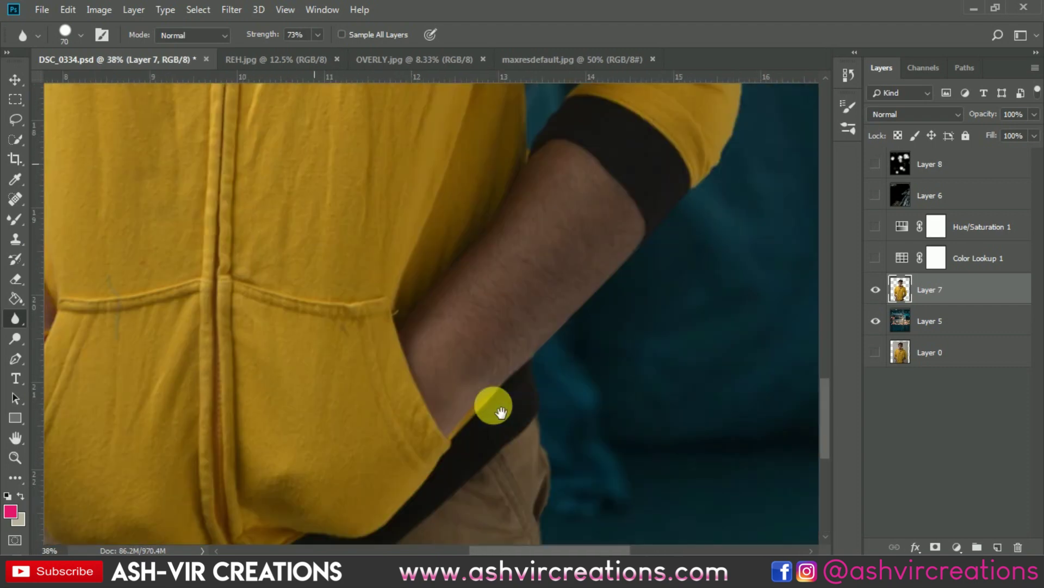
# - Blur the narrow gap between the lamp-side sleeve and the torso, and check the softened edges across the figure
pyautogui.scroll(4, 173, 317)
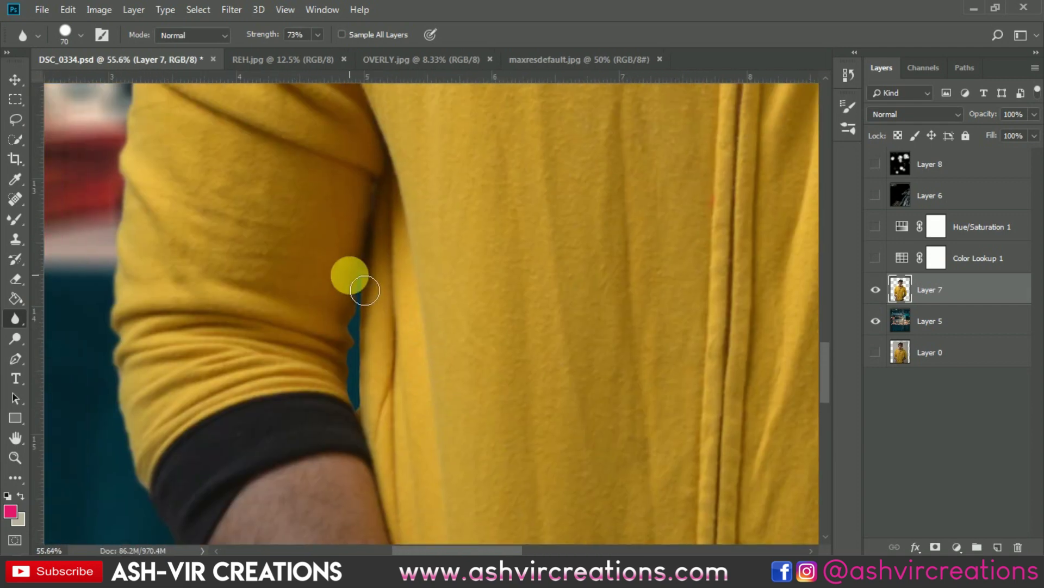
pyautogui.moveTo(365, 290)
pyautogui.mouseDown()
pyautogui.moveTo(361, 408)
pyautogui.moveTo(368, 315)
pyautogui.moveTo(354, 263)
pyautogui.mouseUp()
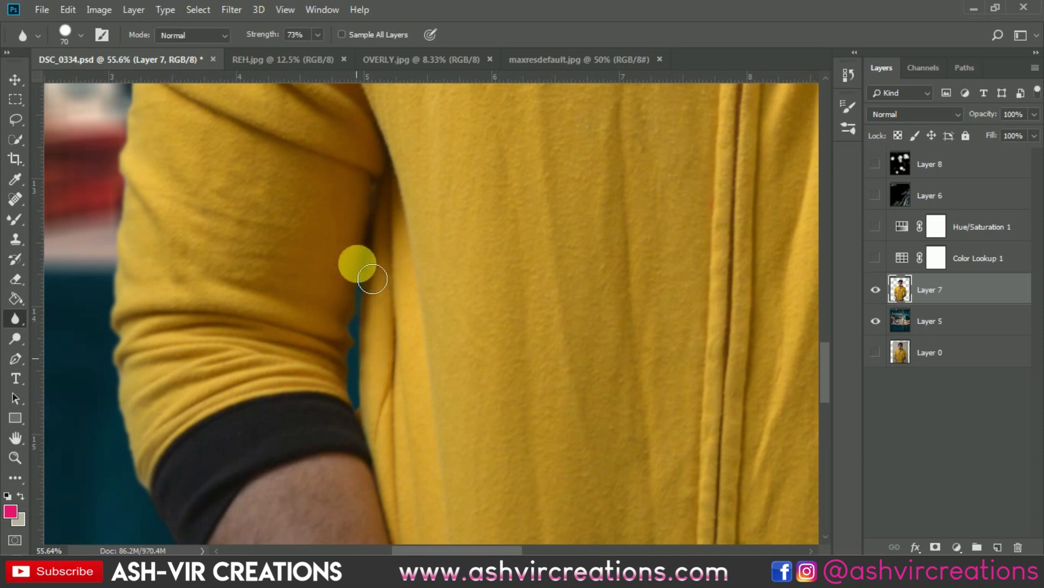
pyautogui.scroll(-3, 337, 282)
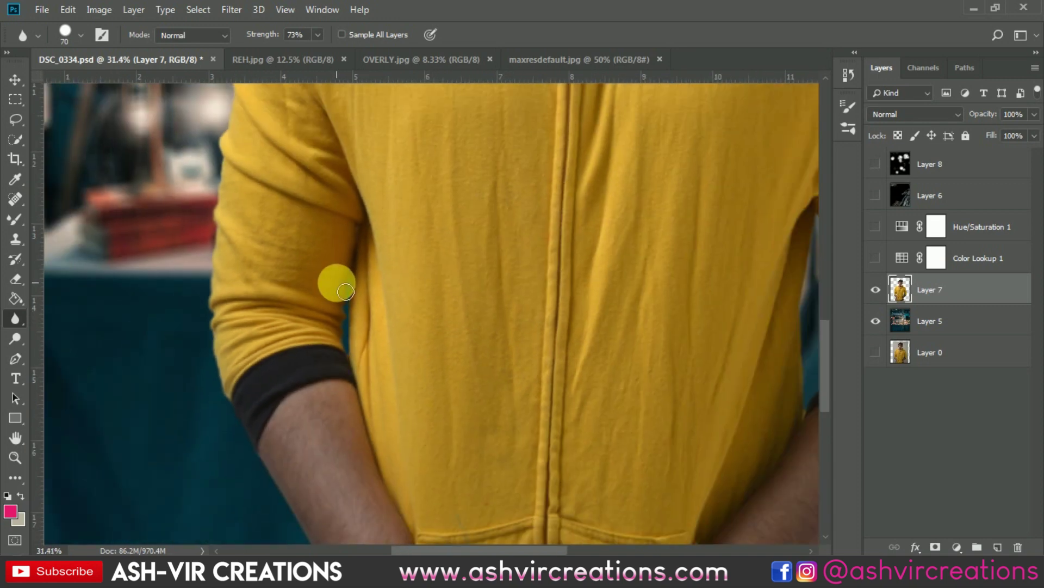
pyautogui.scroll(-5, 361, 256)
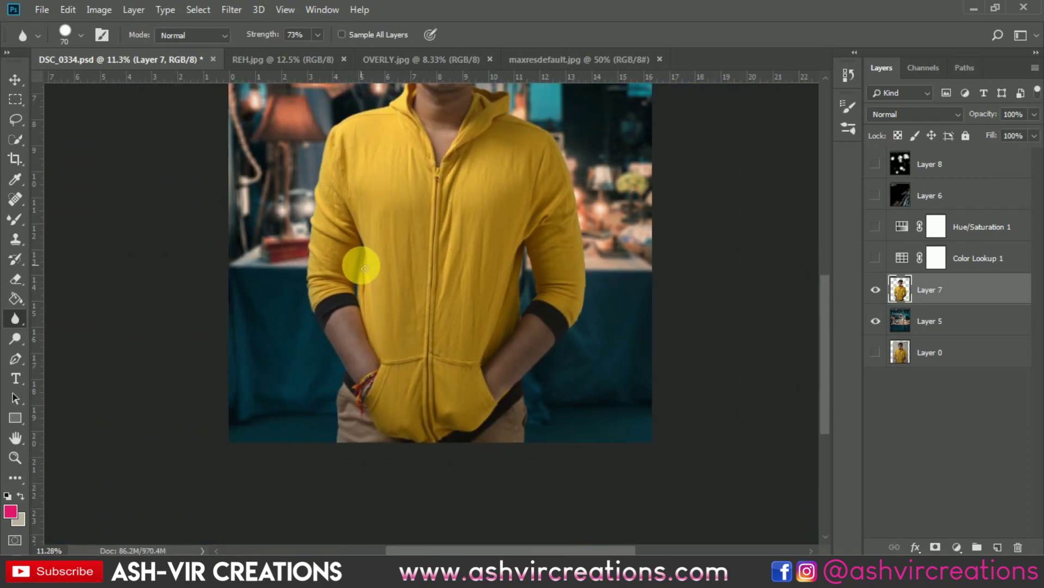
pyautogui.scroll(8, 473, 202)
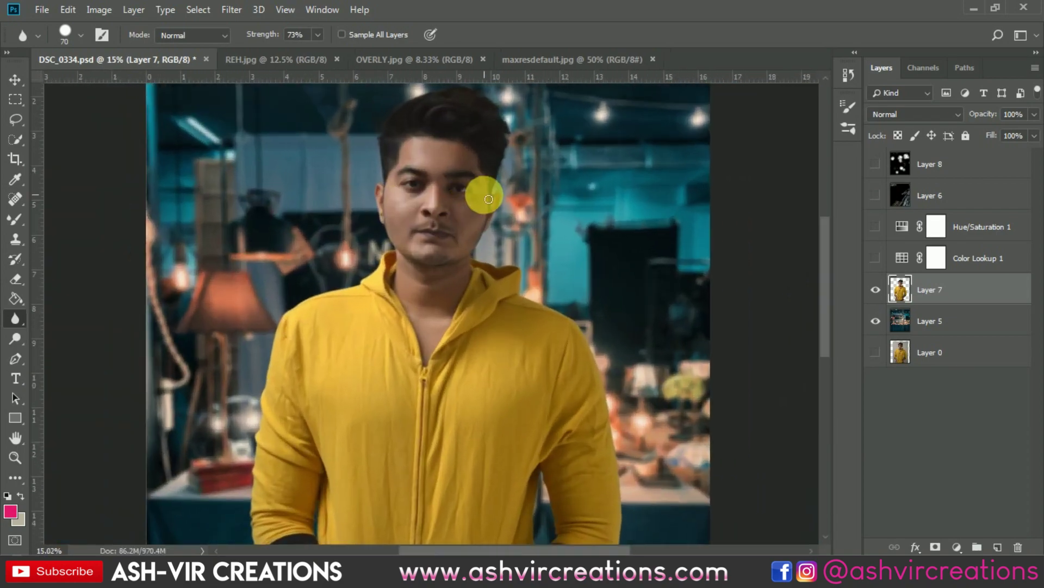
pyautogui.scroll(-5, 522, 212)
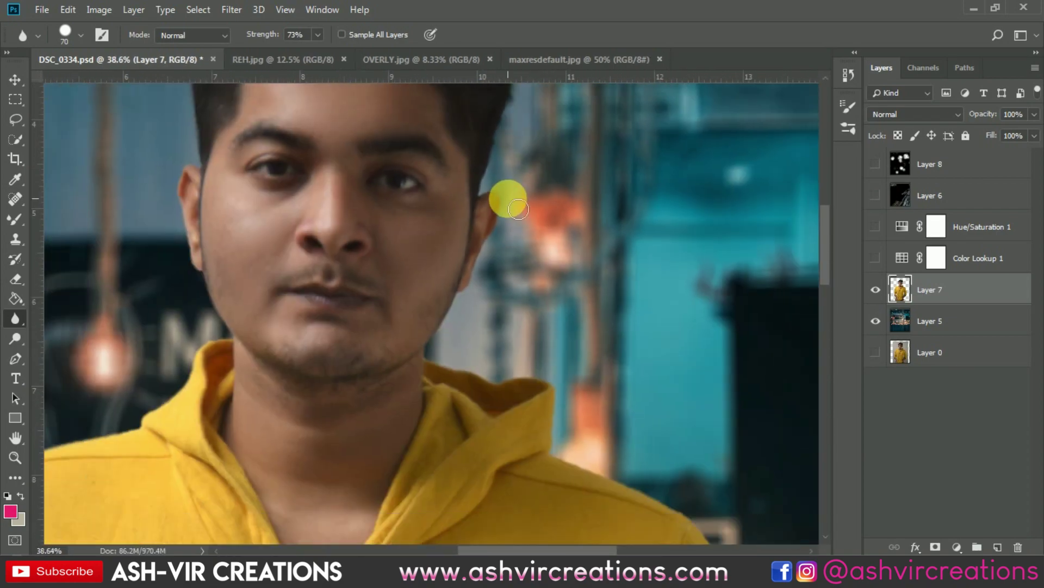
# - Show the Color Lookup 1, Hue/Saturation 1, Layer 6 and Layer 8 layers again over the whole composite
pyautogui.click(15, 80)
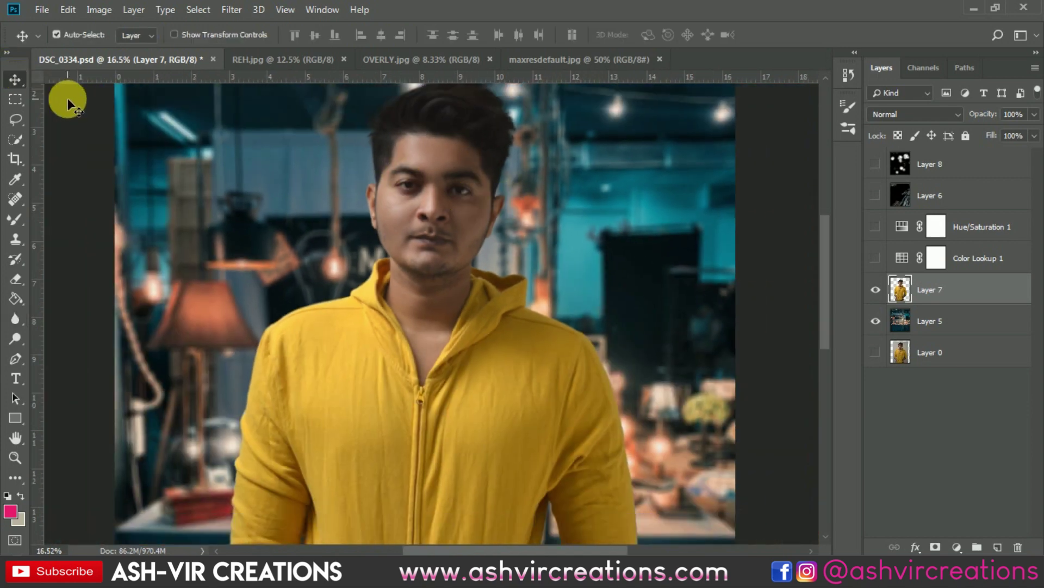
pyautogui.scroll(-2, 328, 205)
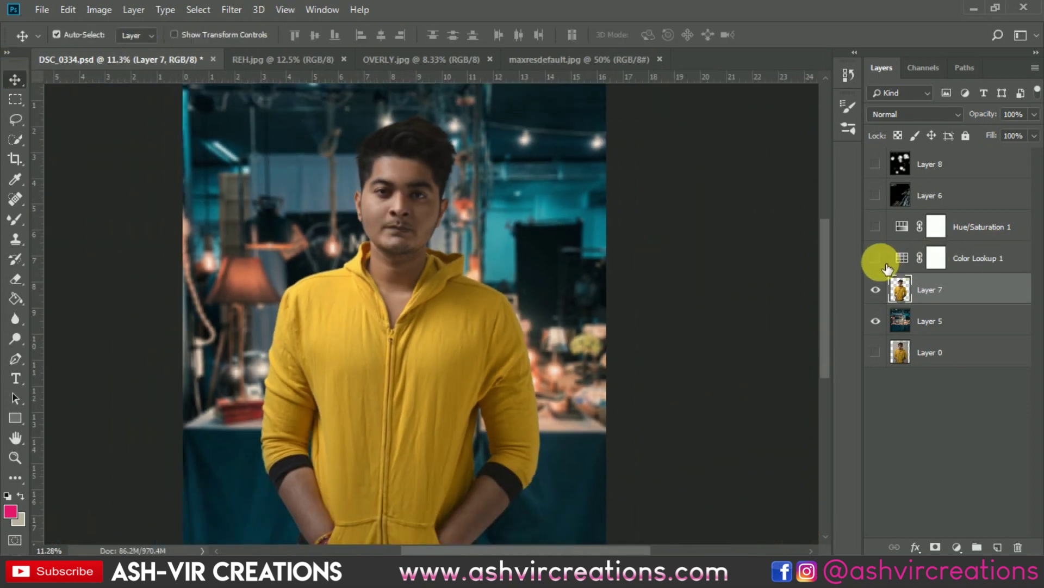
pyautogui.moveTo(876, 258); pyautogui.dragTo(876, 165)
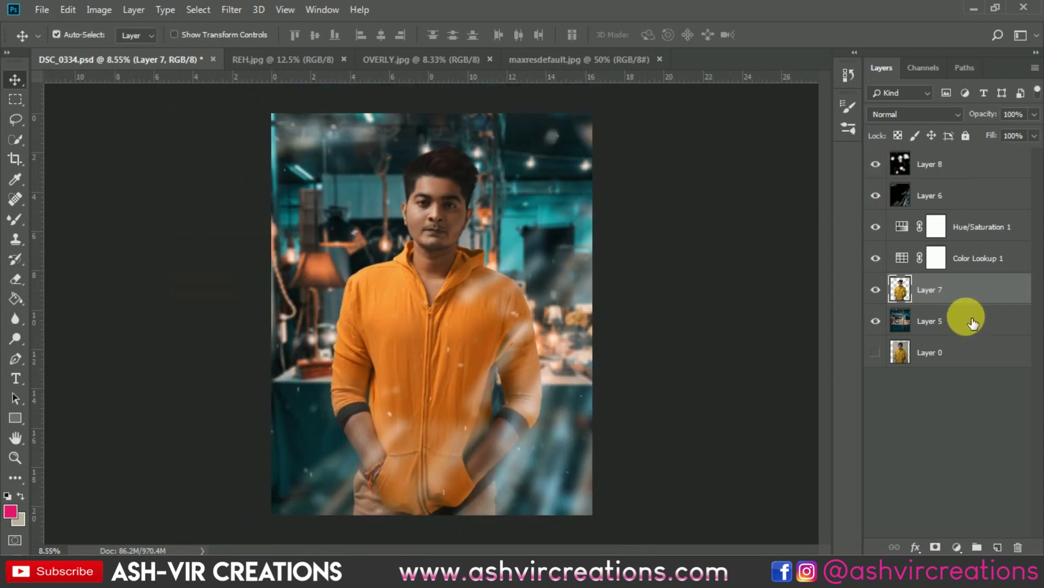
# - Merge all layers from Layer 5 up to Layer 8 into a single layer
pyautogui.click(960, 321)
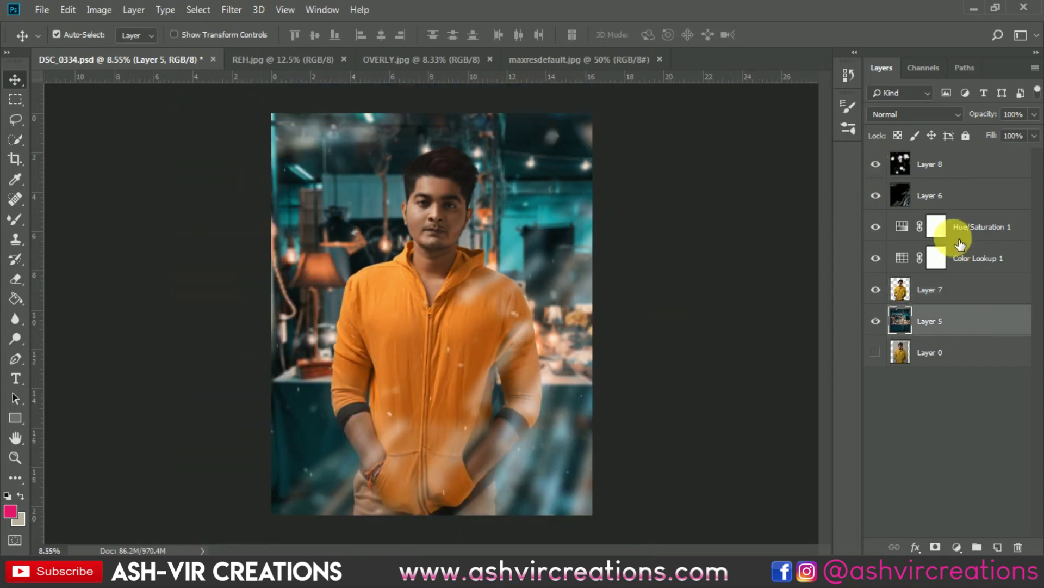
pyautogui.keyDown('shift'); pyautogui.click(961, 172); pyautogui.keyUp('shift')
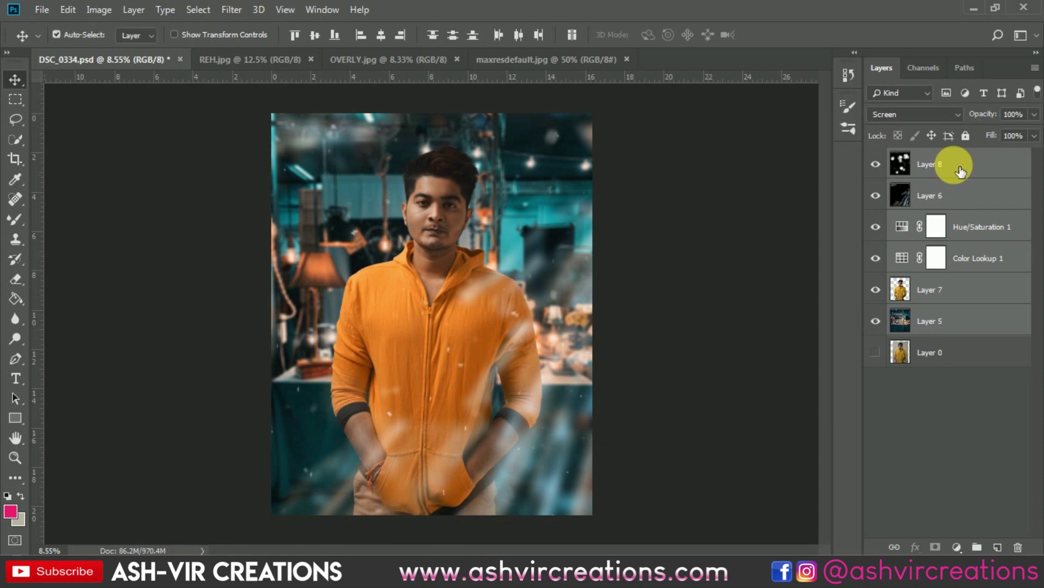
pyautogui.rightClick(954, 165)
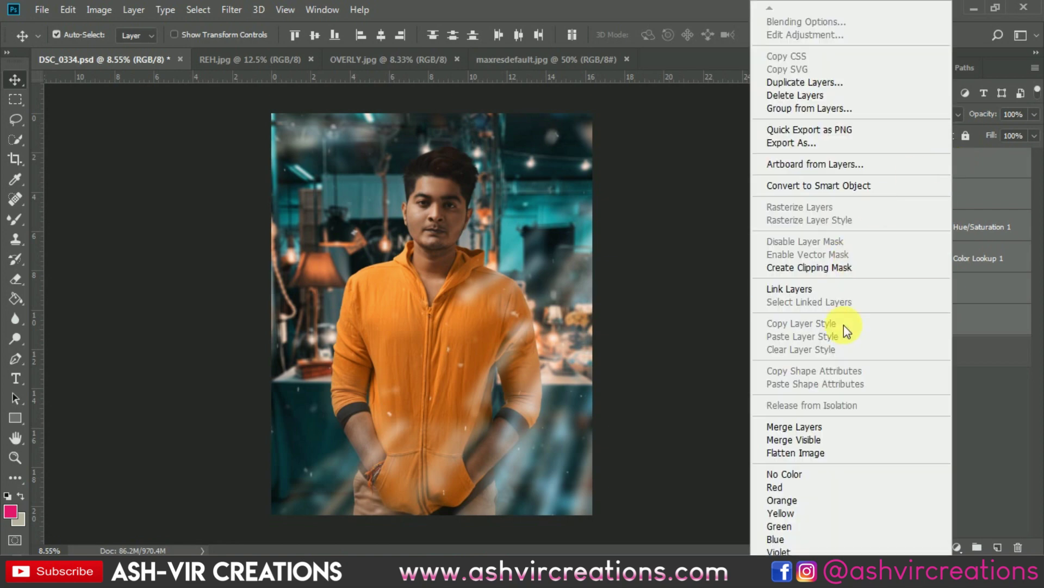
pyautogui.click(835, 425)
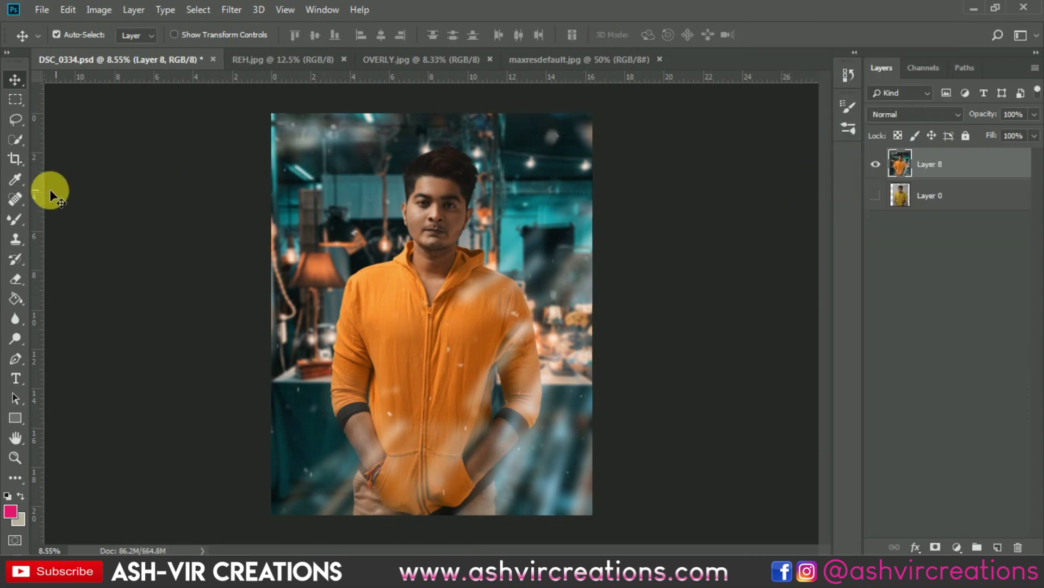
# - Try cropping the merged image at the canvas bounds, and undo both the crop and the layer merge
pyautogui.click(20, 157)
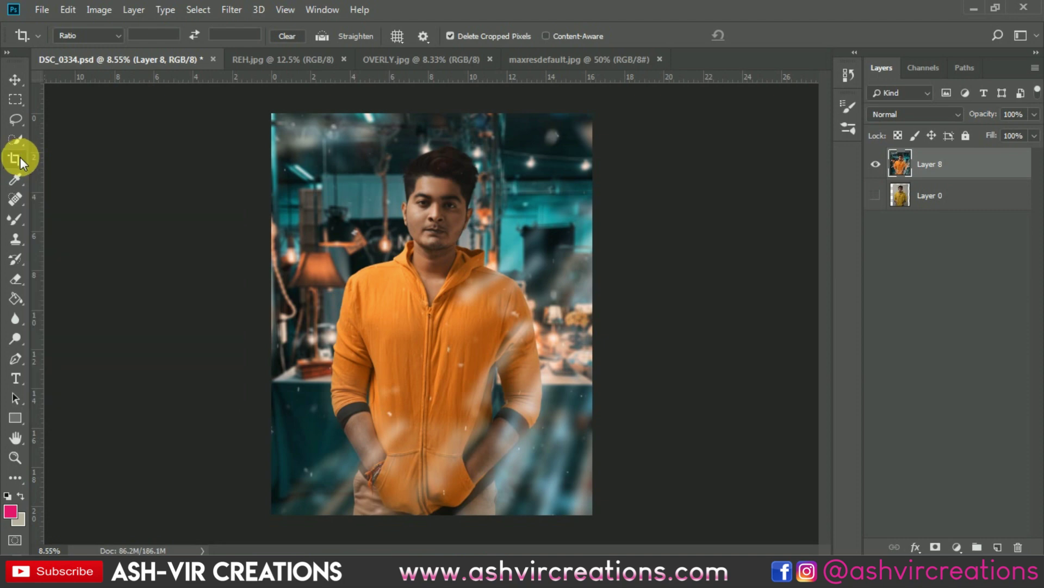
pyautogui.doubleClick(429, 175)
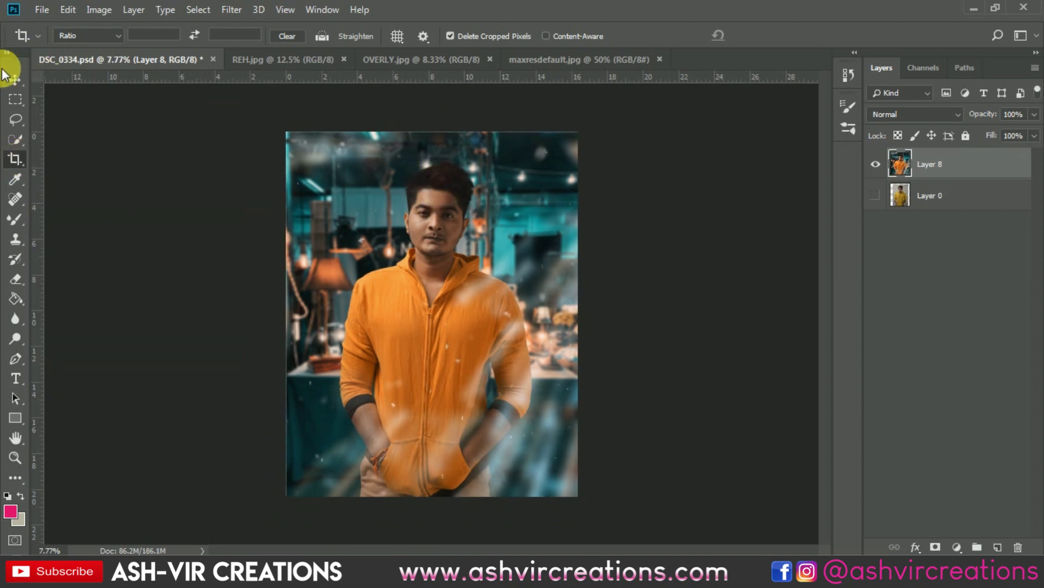
pyautogui.click(18, 76)
pyautogui.scroll(1, 481, 223)
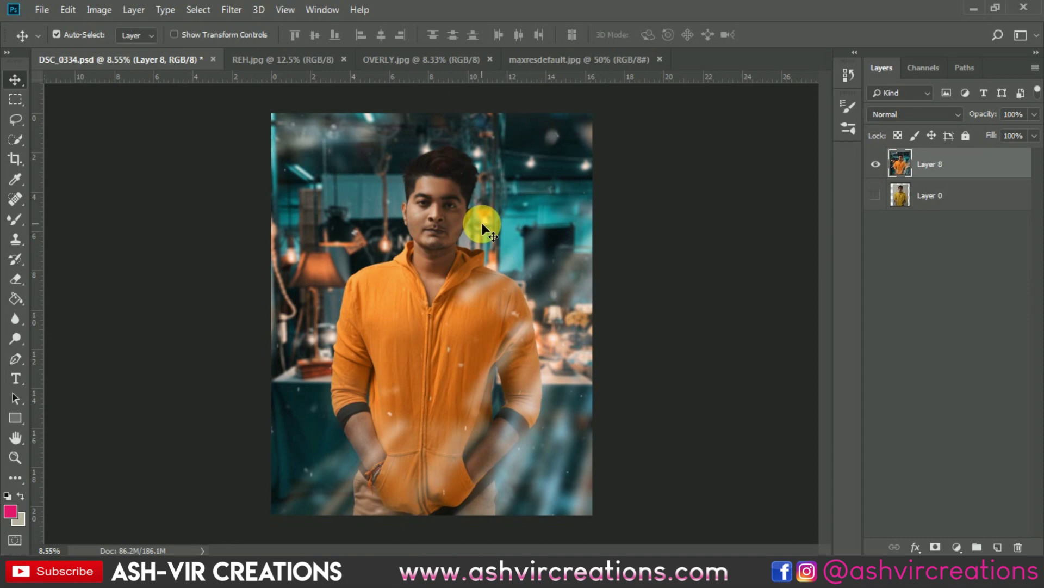
pyautogui.press('ctrl')
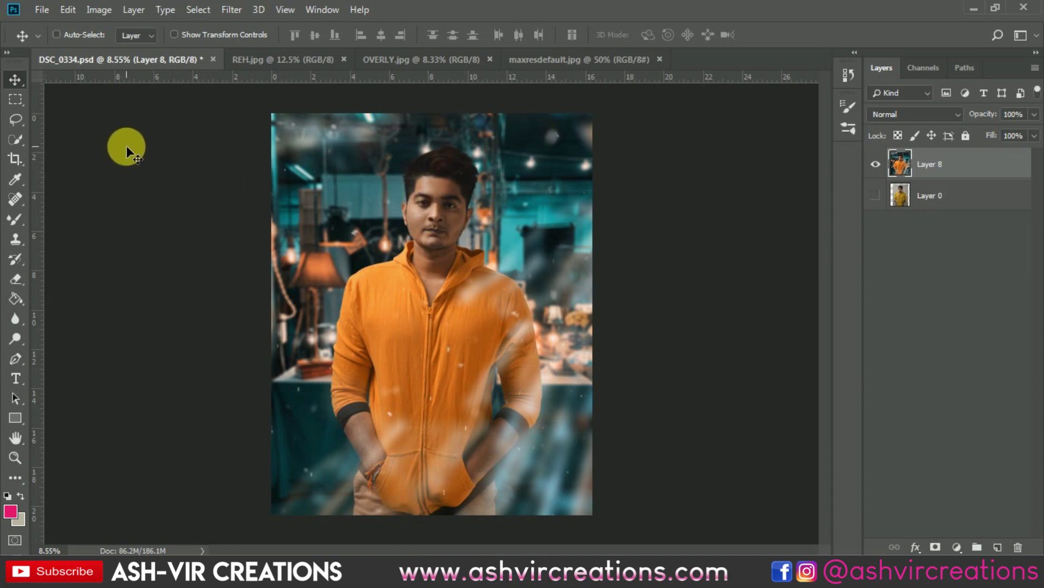
pyautogui.keyDown('ctrl'); pyautogui.click(435, 207); pyautogui.keyUp('ctrl')
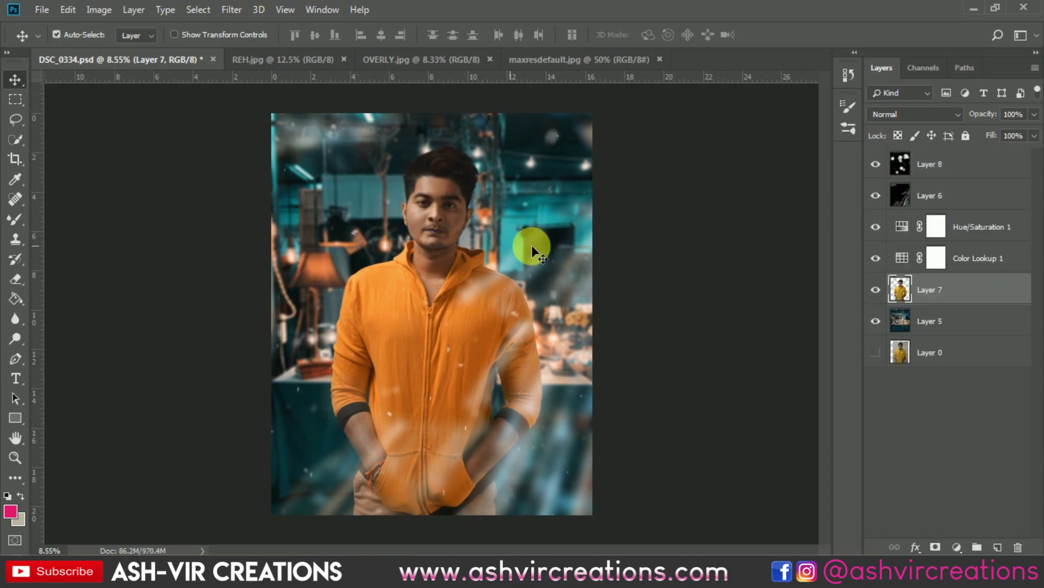
# - Try enlarging the Layer 5 background to about 110% and moving it up behind the man, and cancel the transform
pyautogui.click(947, 321)
pyautogui.hotkey('ctrl', '-')
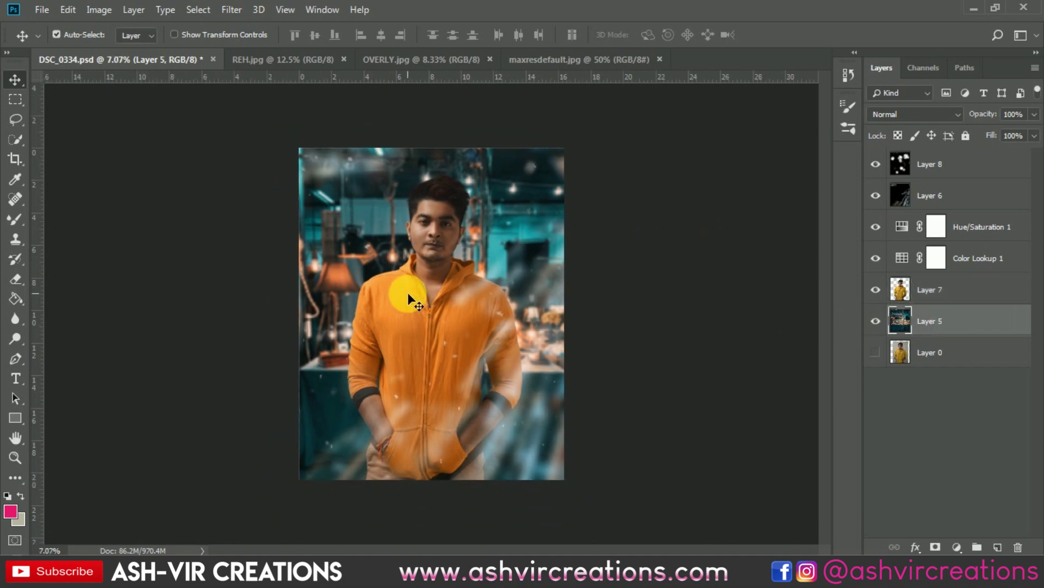
pyautogui.hotkey('ctrl', 't')
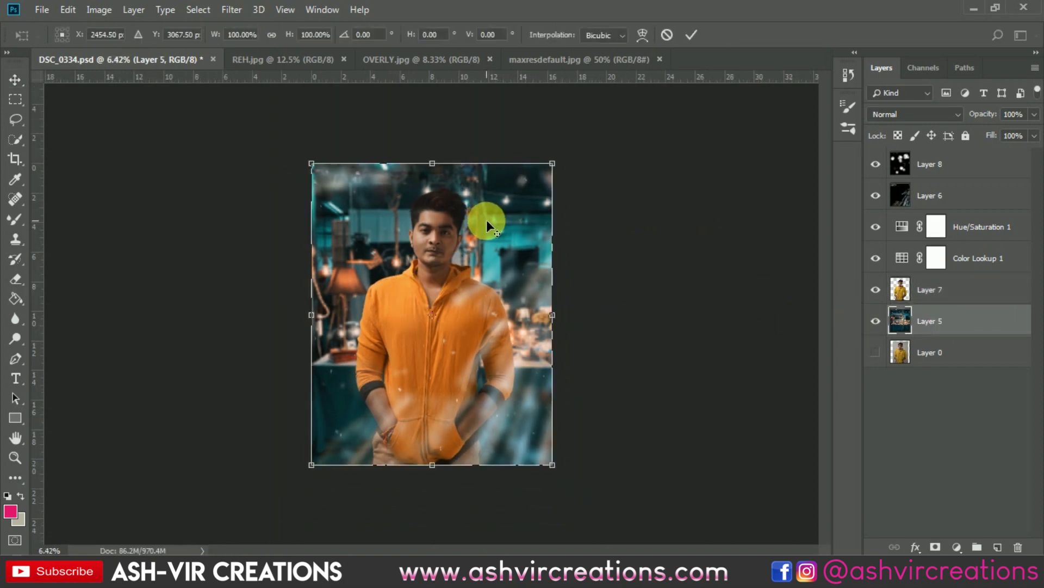
pyautogui.moveTo(558, 172); pyautogui.dragTo(580, 158)
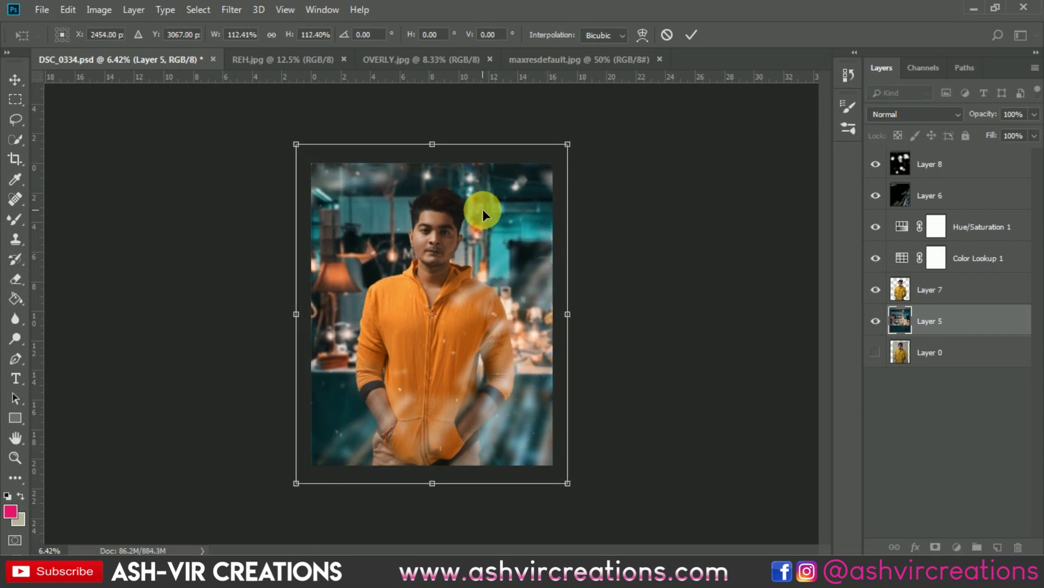
pyautogui.moveTo(482, 208); pyautogui.dragTo(481, 188)
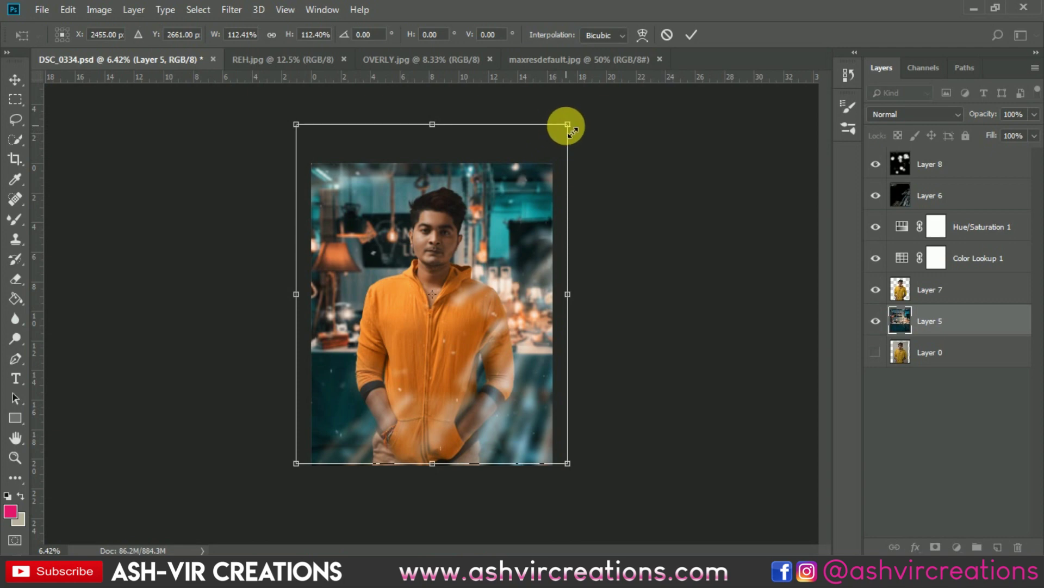
pyautogui.moveTo(570, 134); pyautogui.dragTo(566, 138)
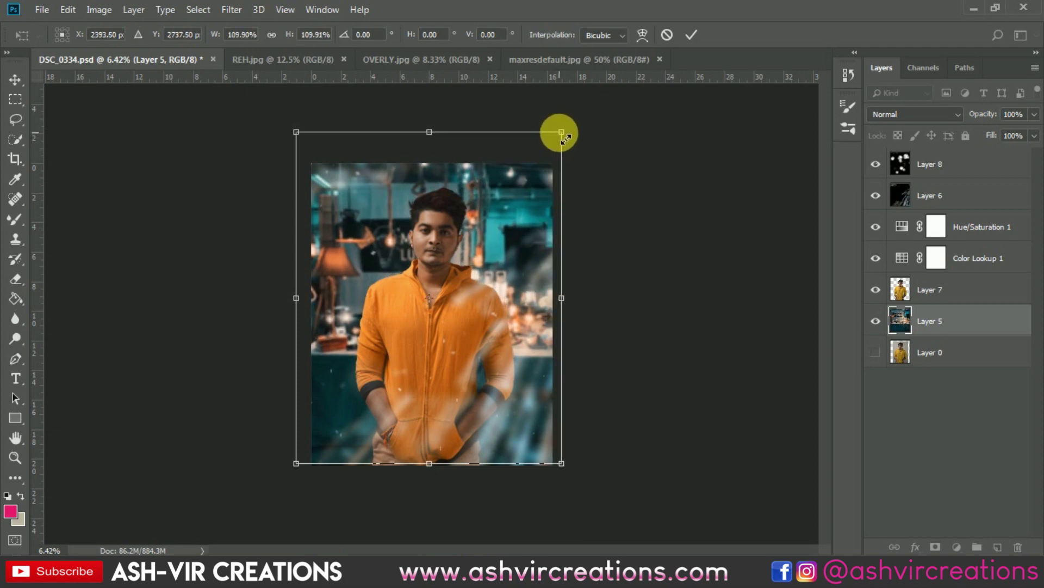
pyautogui.click(670, 35)
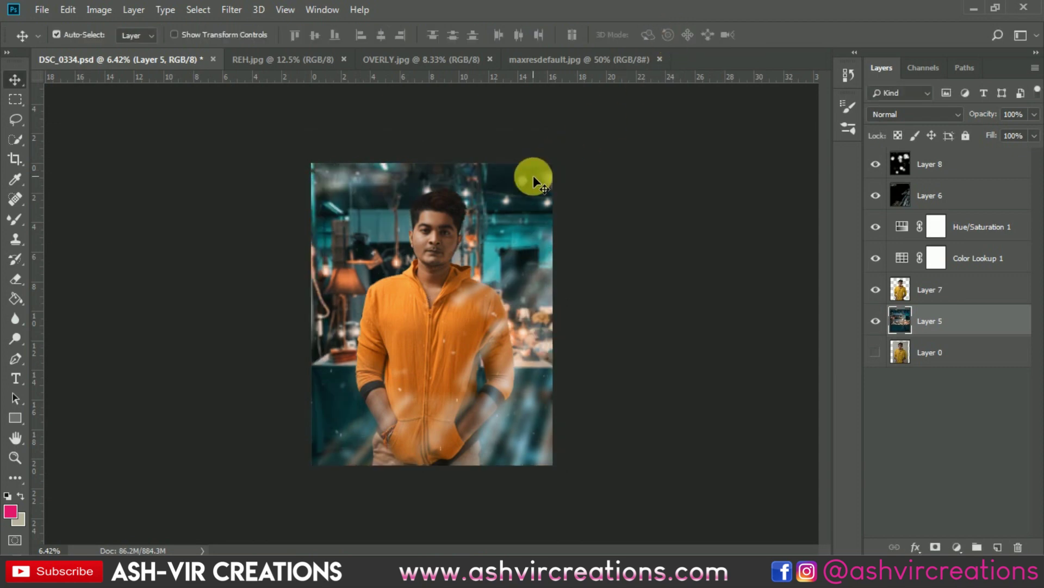
# - Merge the background, cutout, adjustment and overlay layers from Layer 5 to Layer 8, leaving Layer 0 separate
pyautogui.scroll(1, 533, 175)
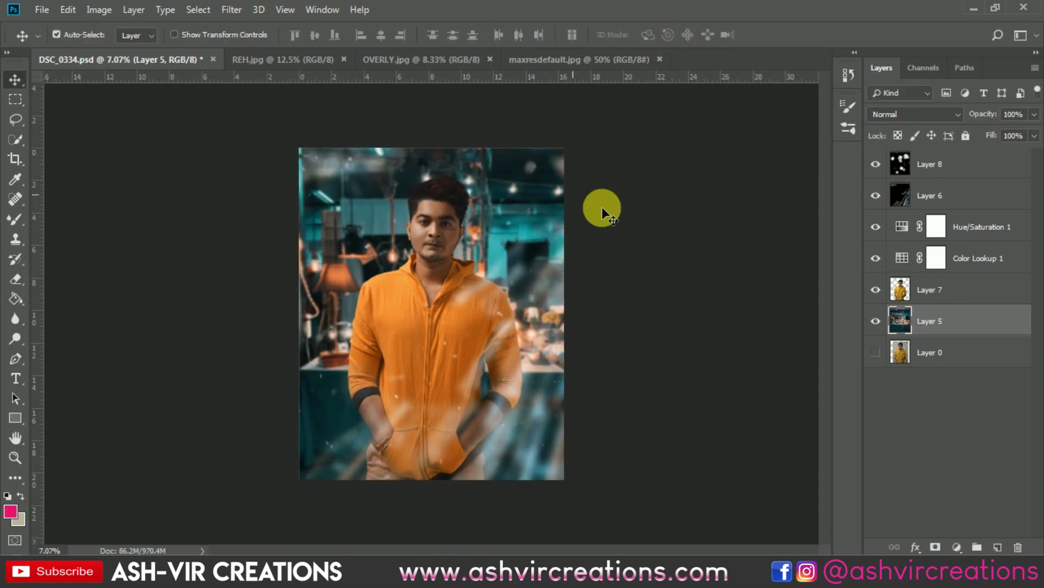
pyautogui.keyDown('shift'); pyautogui.click(956, 163); pyautogui.keyUp('shift')
pyautogui.rightClick(956, 164)
pyautogui.click(820, 428)
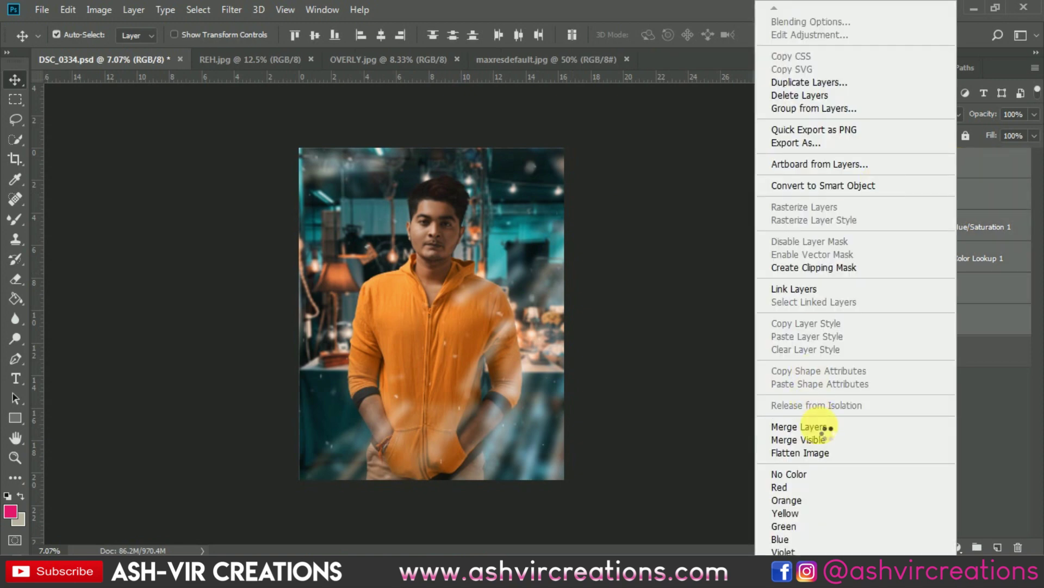
# - Crop the document at its current canvas bounds, deleting the pixels outside, and return to the Move tool
pyautogui.click(15, 161)
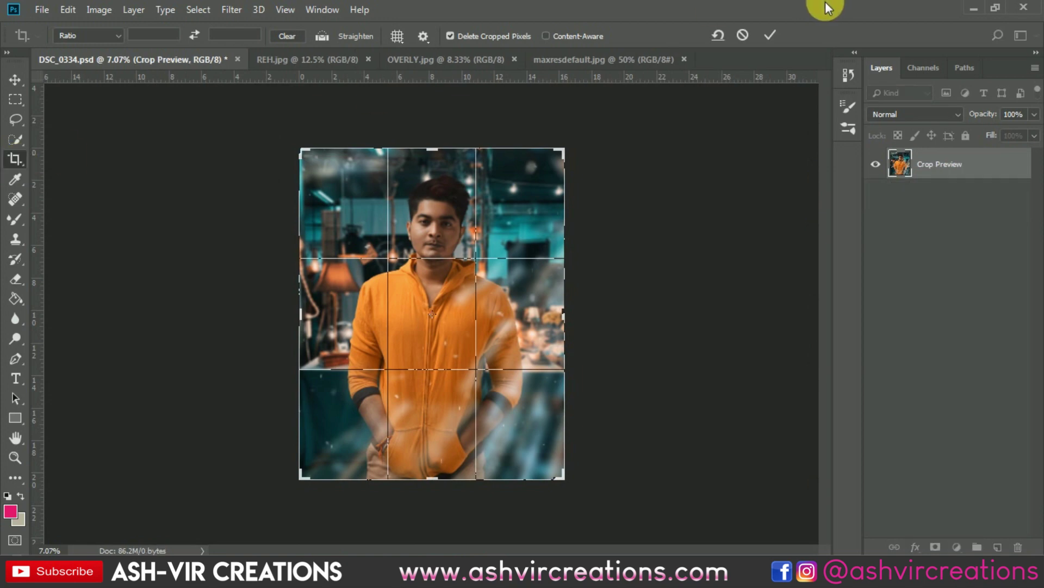
pyautogui.click(771, 35)
pyautogui.press('v')
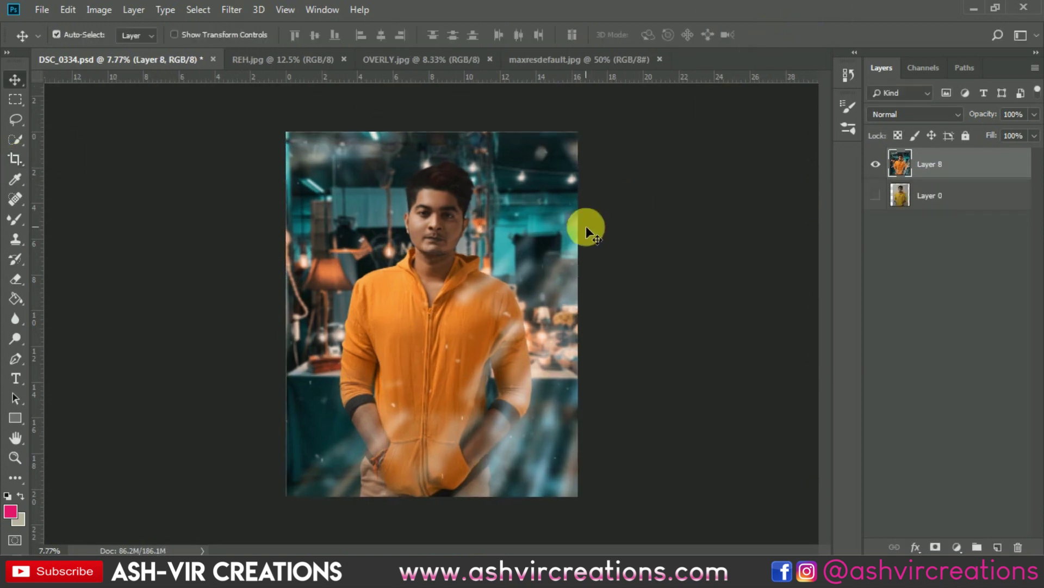
# - Show Layer 0 and toggle the merged layer's visibility to compare the original photo with the finished composite
pyautogui.click(876, 195)
pyautogui.click(876, 163)
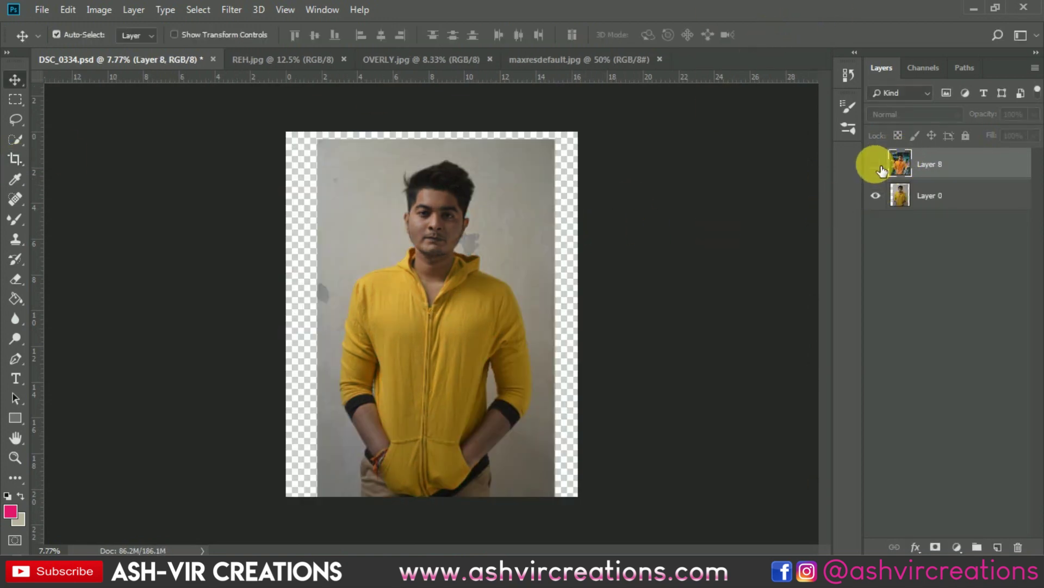
pyautogui.click(875, 164)
pyautogui.scroll(1, 472, 275)
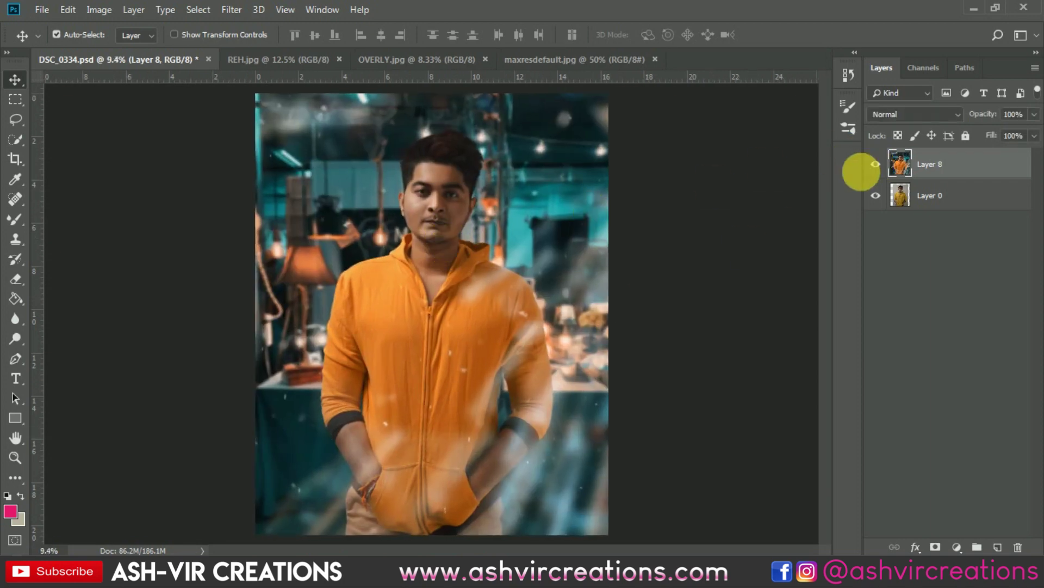
pyautogui.click(886, 166)
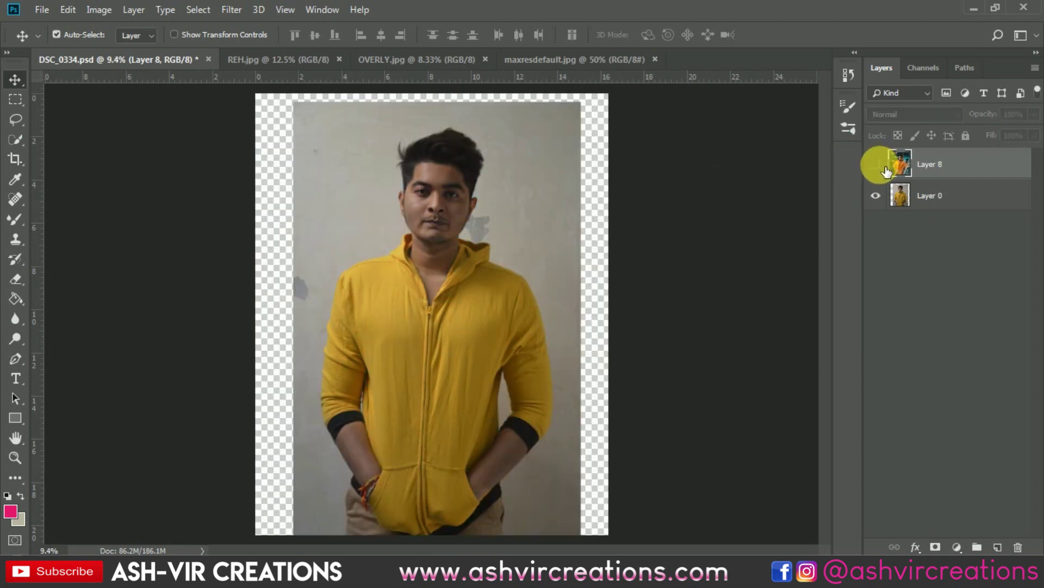
pyautogui.click(885, 170)
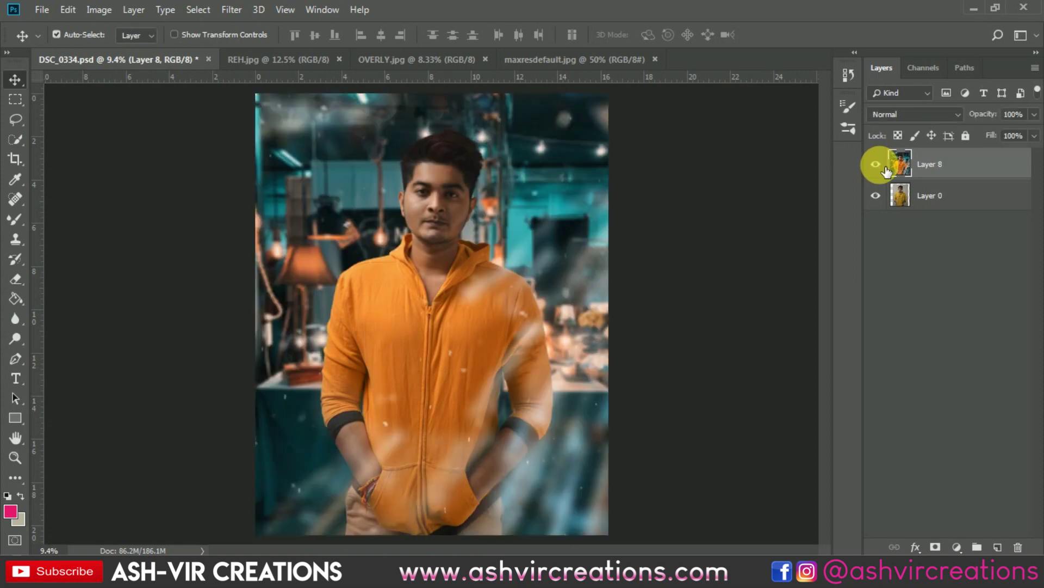
pyautogui.scroll(-1, 739, 209)
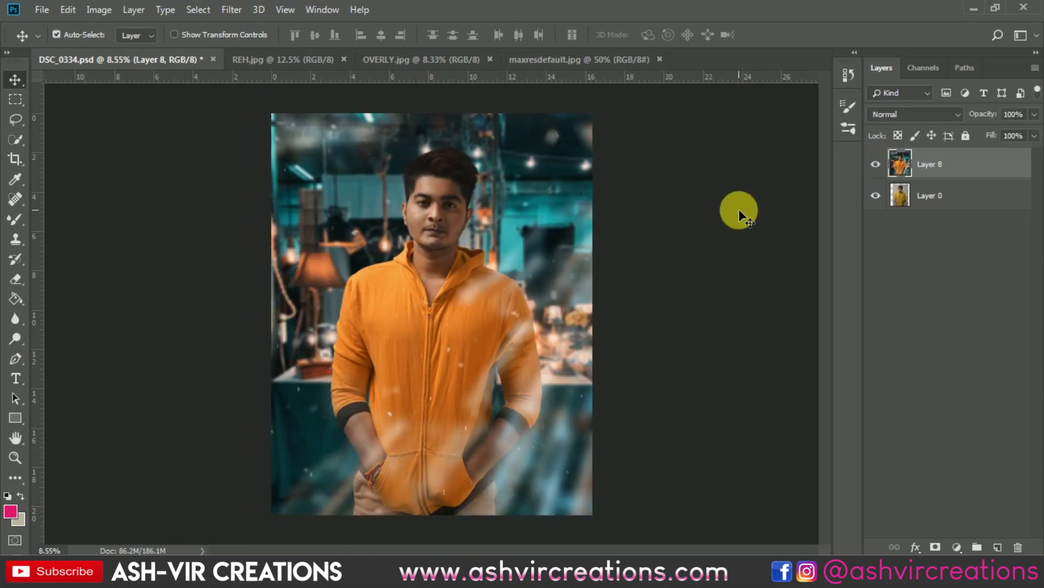